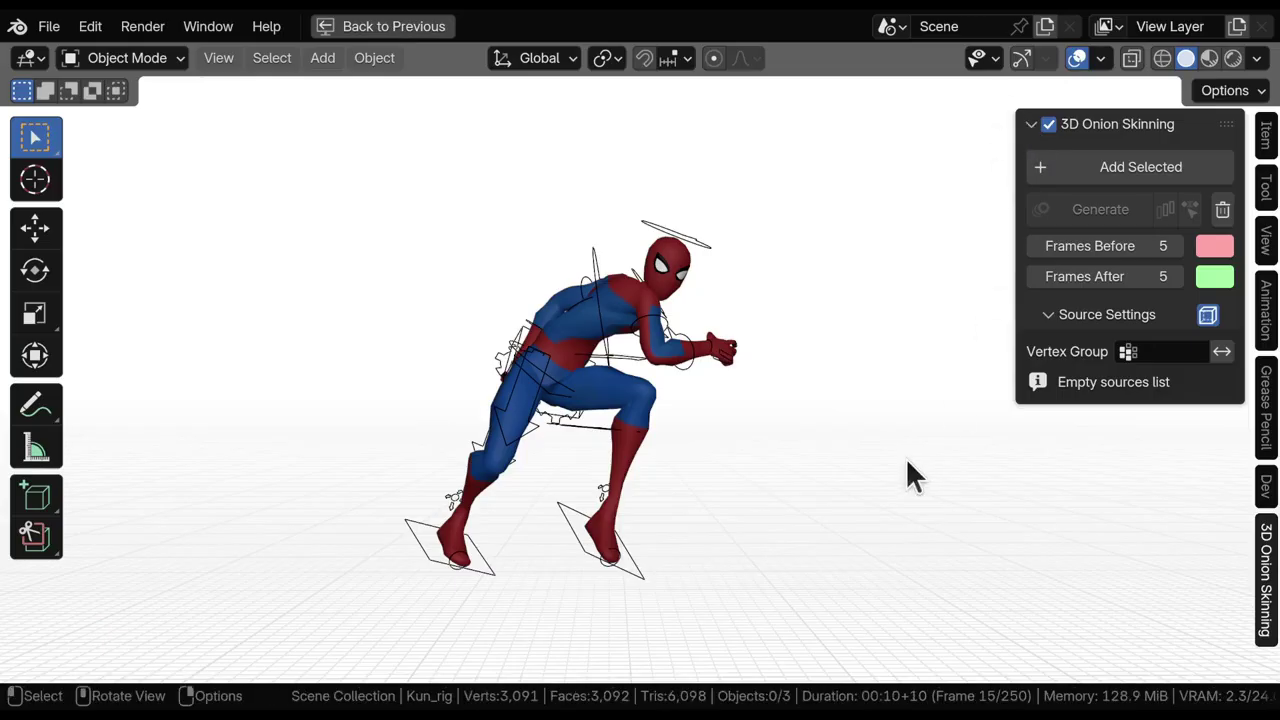
Open the floating 3D Onion Skinning pop-up over the viewport and move it clear of the character
key(alt+shift+o)
drag(910, 470, 207, 195)
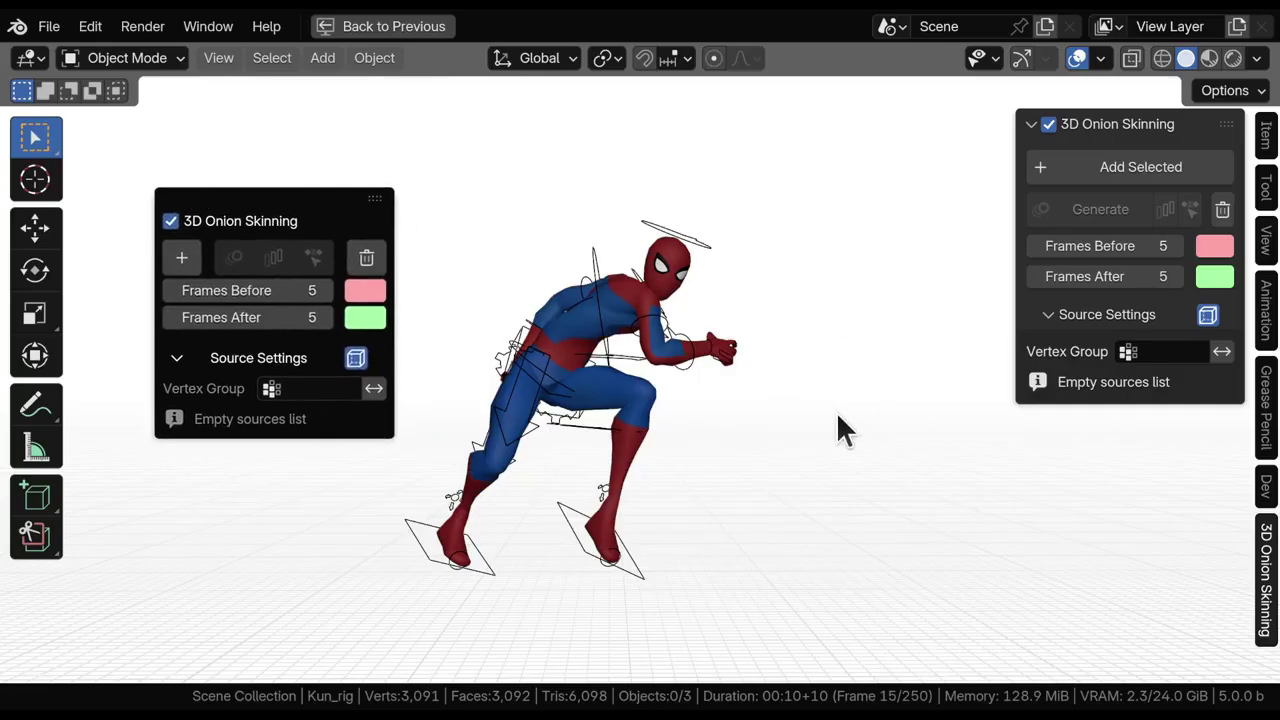
Add the Kun character mesh as an onion skinning source and generate its ghosts
click(626, 306)
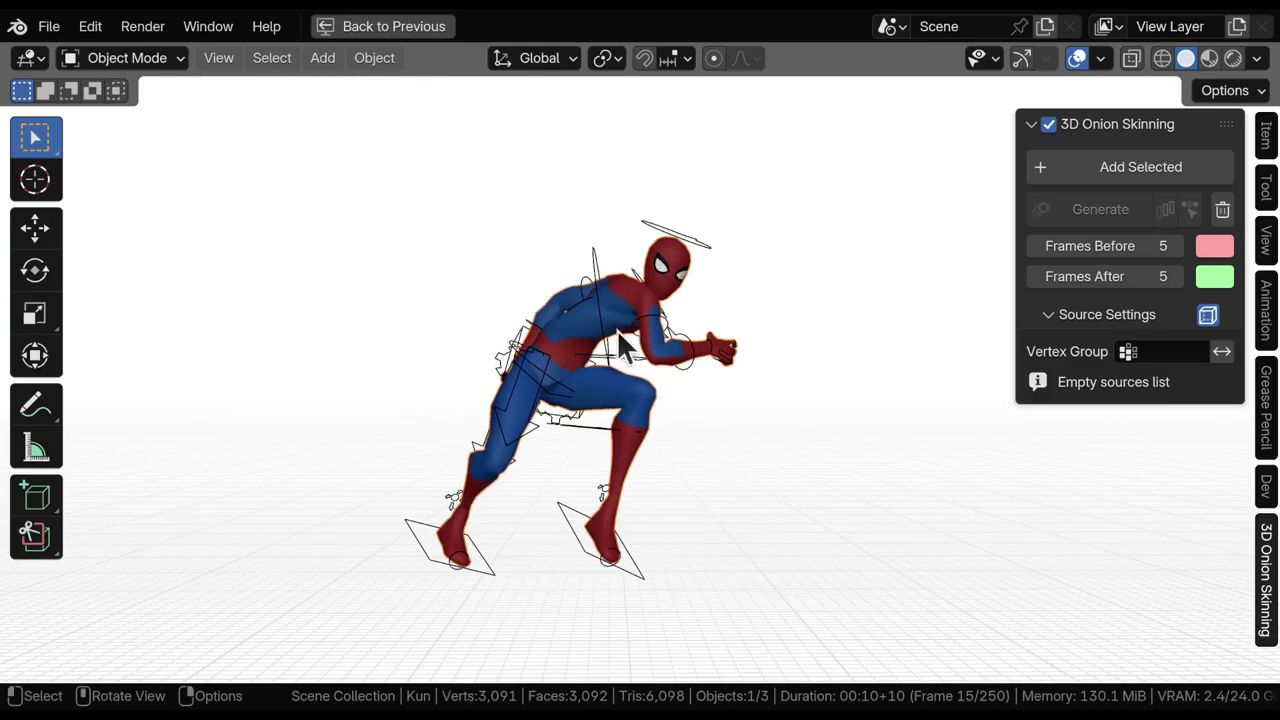
click(1074, 172)
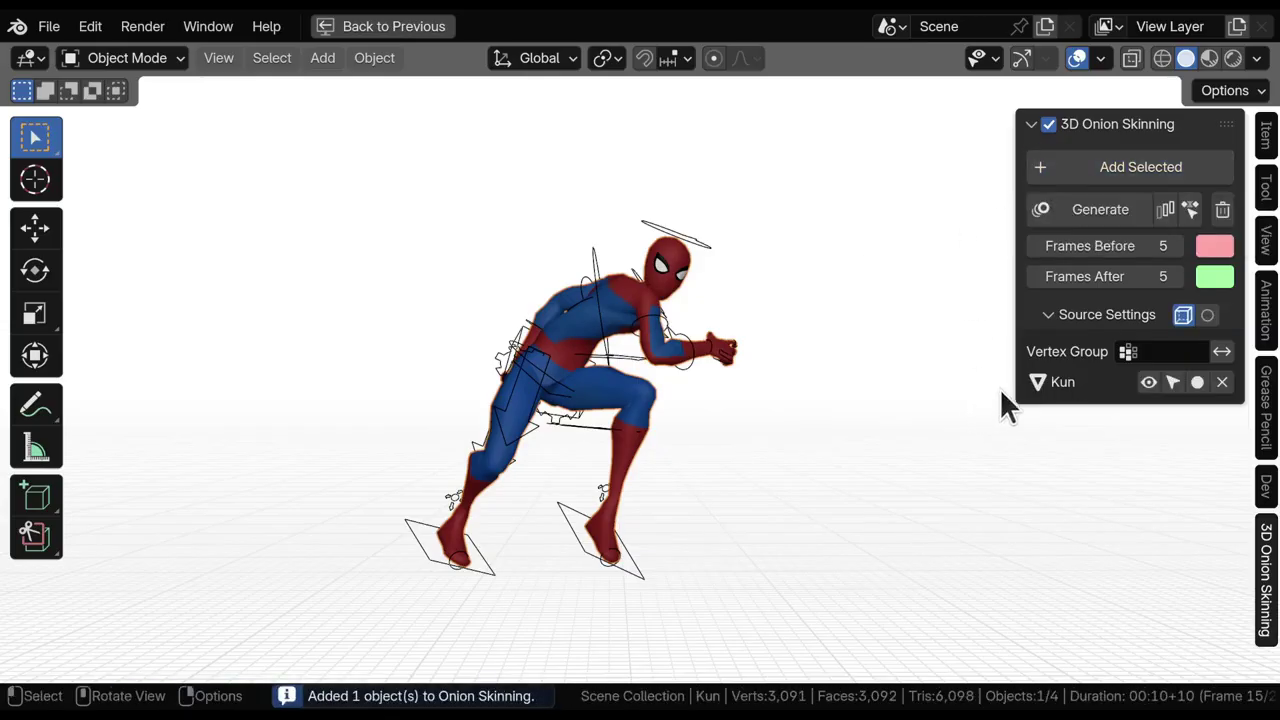
click(1070, 209)
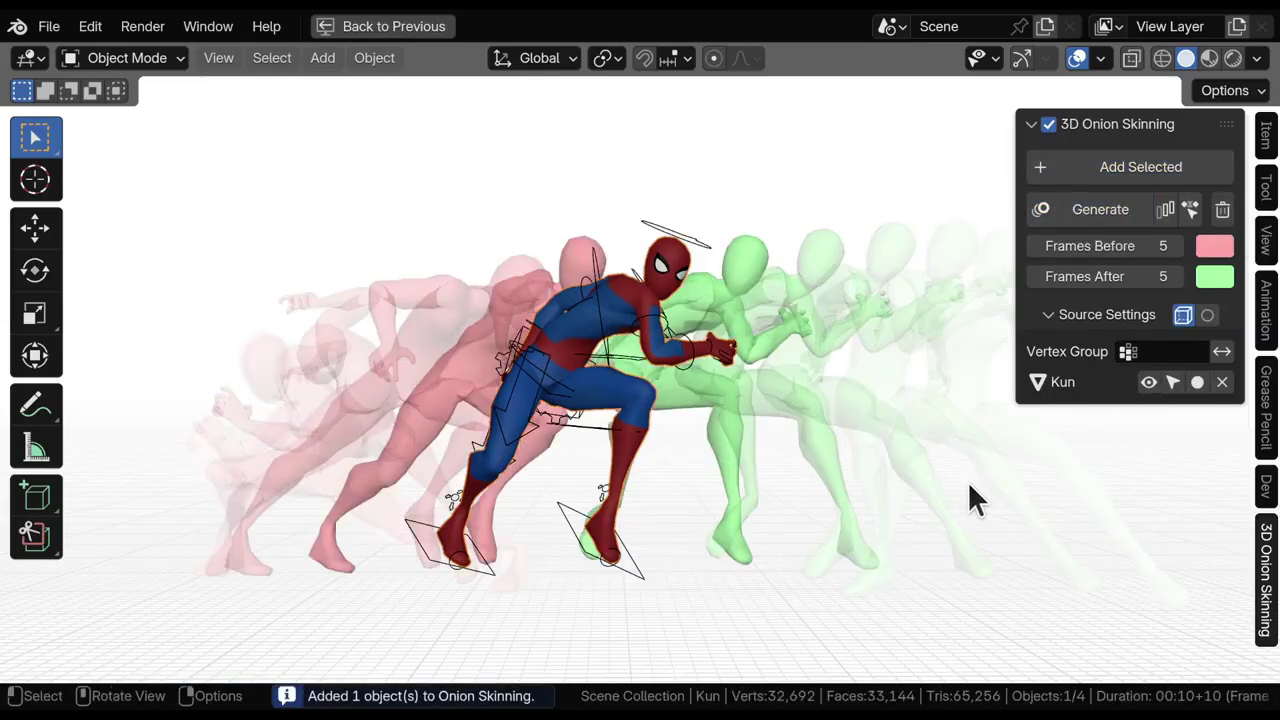
shift+middle_drag(590, 278, 539, 300)
mouse_move(549, 456)
alt+shift+middle_down()
mouse_move(499, 458)
mouse_move(553, 458)
alt+shift+middle_up()
mouse_move(553, 458)
shift+mouse_down()
mouse_move(570, 463)
mouse_move(549, 464)
shift+mouse_up()
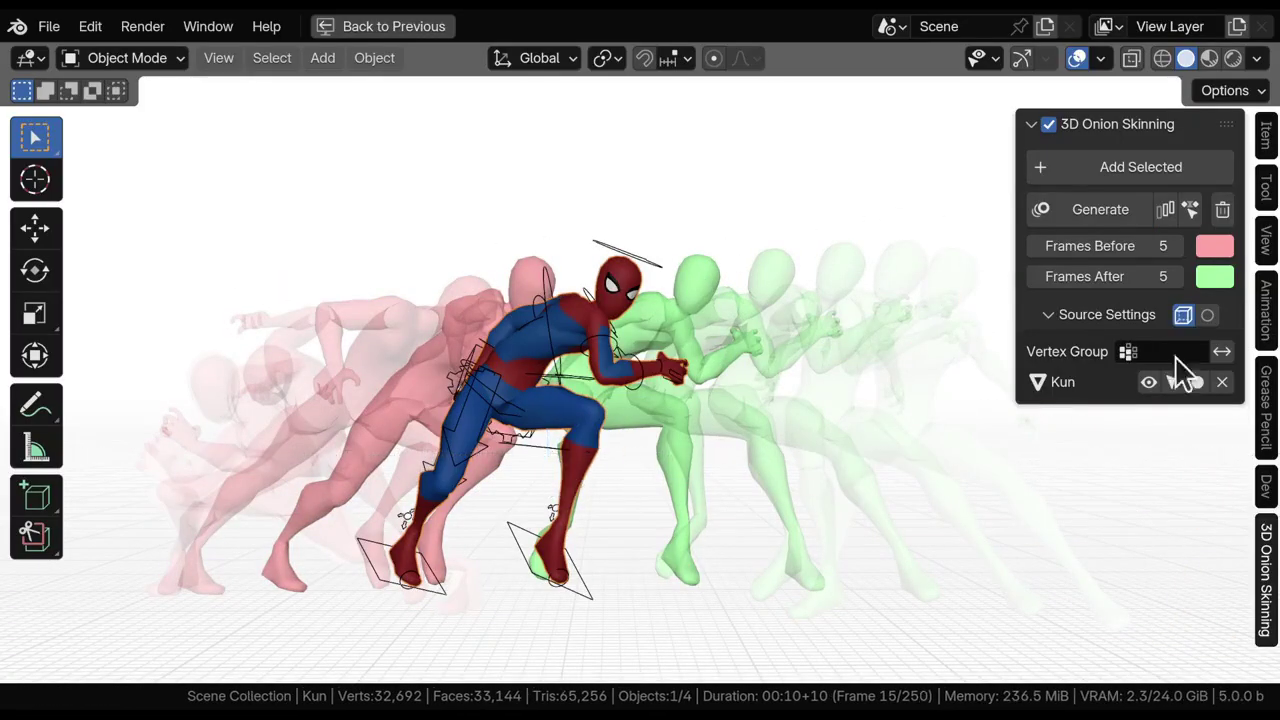
Set the ghost colour to yellow for the frames before and to blue for the frames after
click(1205, 255)
drag(1143, 343, 990, 440)
click(1213, 277)
drag(1079, 428, 1166, 325)
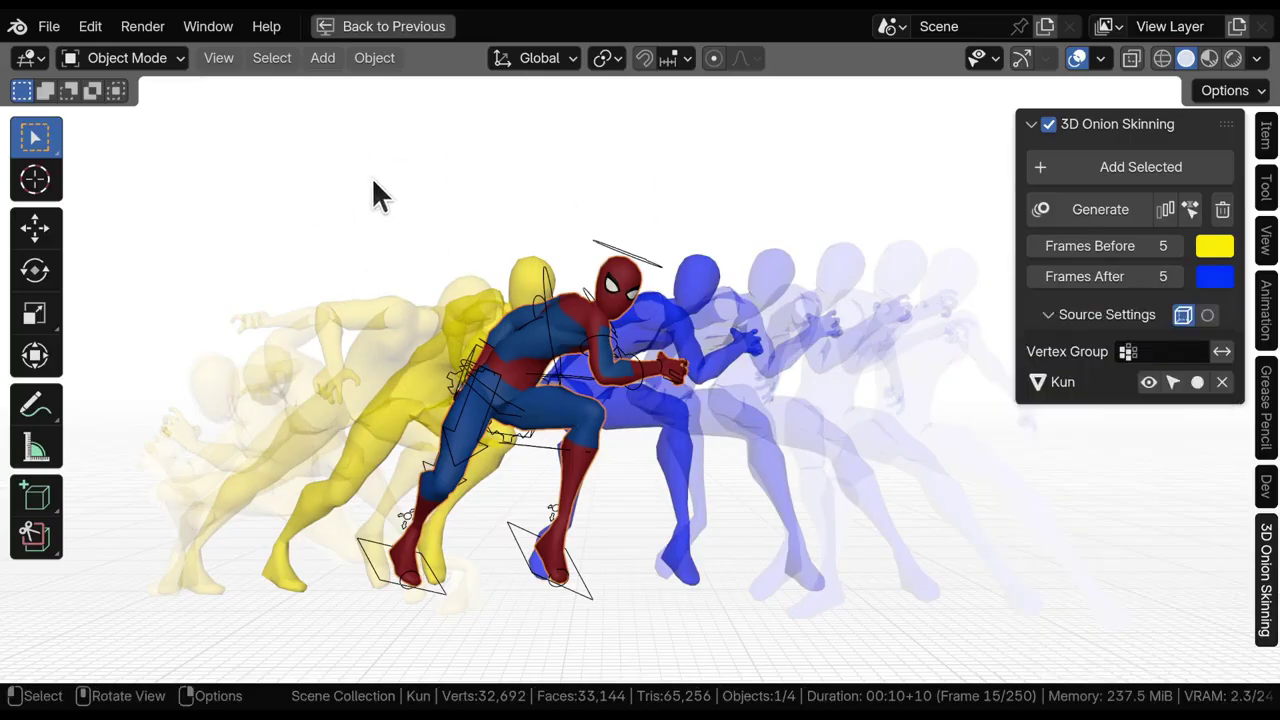
Scrub the animation to frame 39 and regenerate the onion skins around that pose
middle_drag(386, 249, 410, 214)
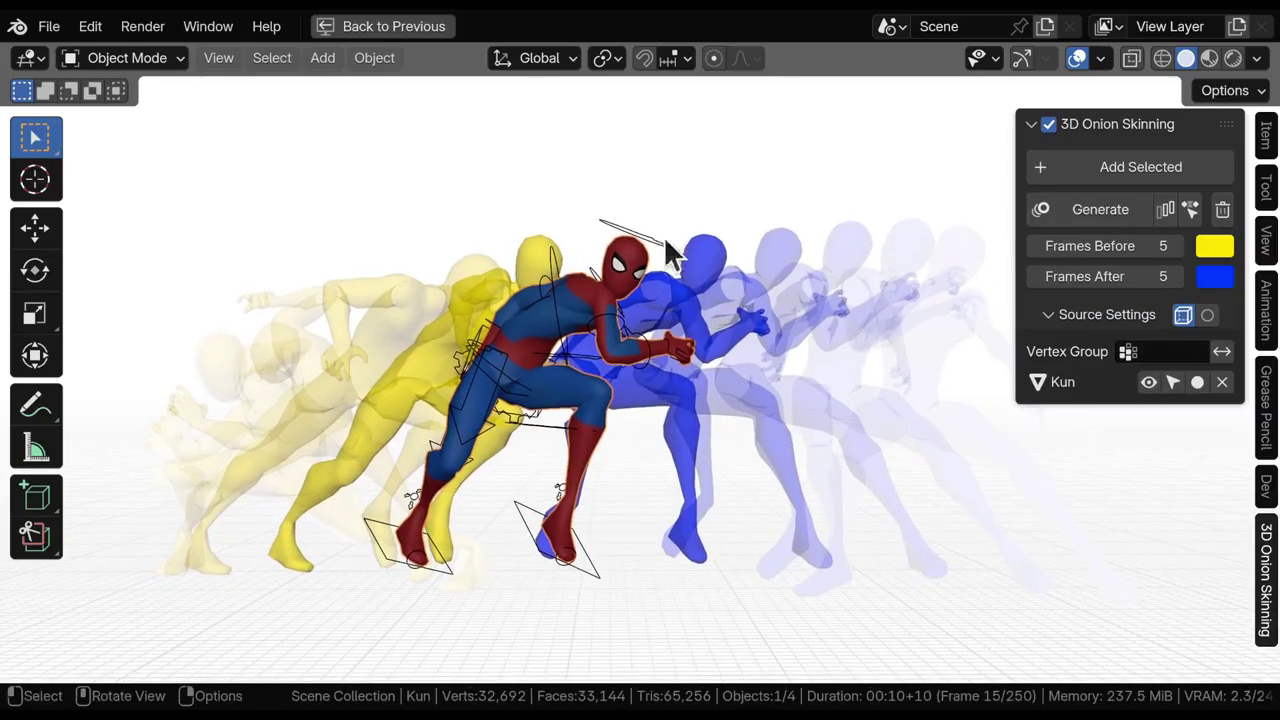
alt+shift+middle_drag(389, 268, 451, 271)
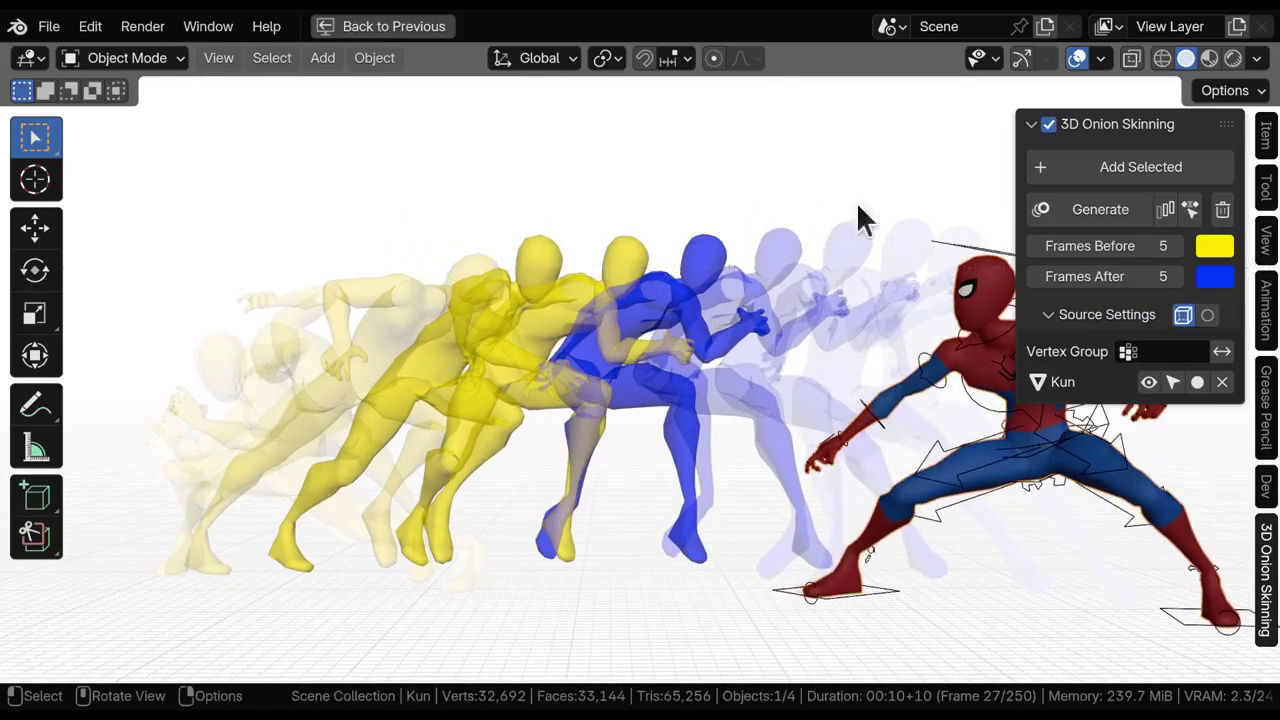
shift+middle_drag(885, 227, 732, 265)
alt+shift+drag(733, 268, 722, 269)
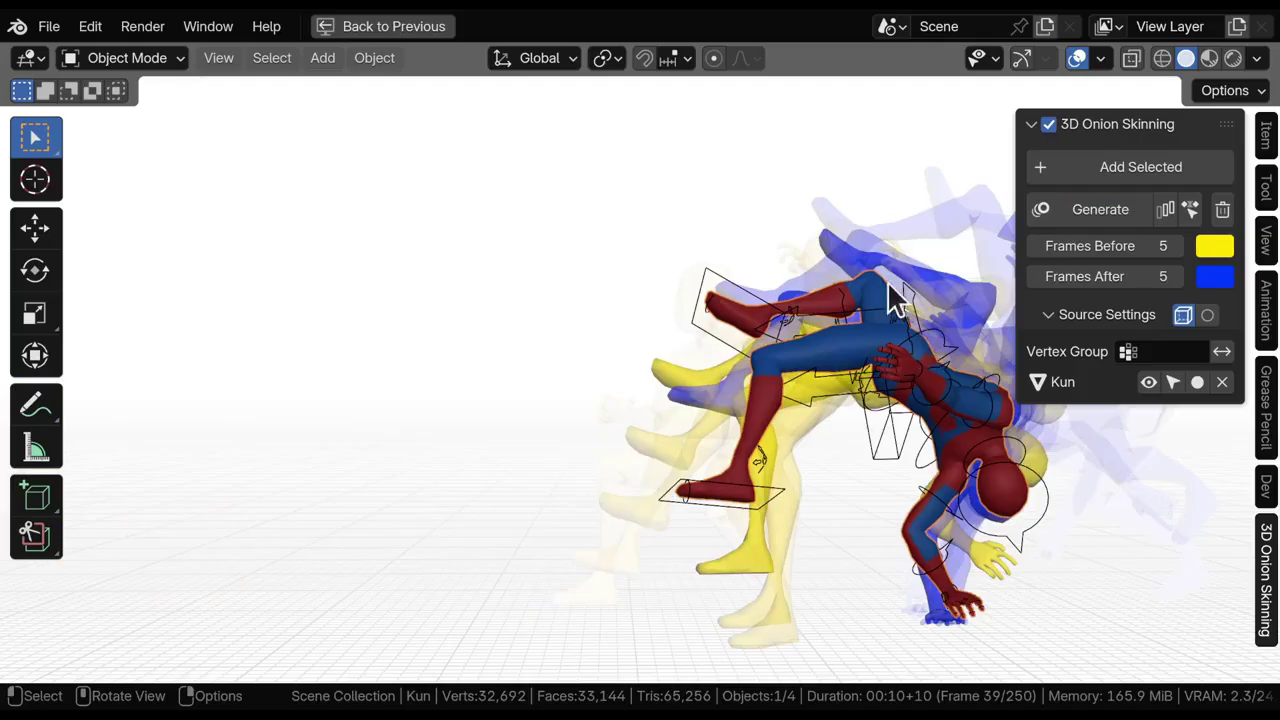
Turn on automatic onion skin generation on frame change and scrub the animation to frame 41
shift+middle_drag(874, 279, 734, 271)
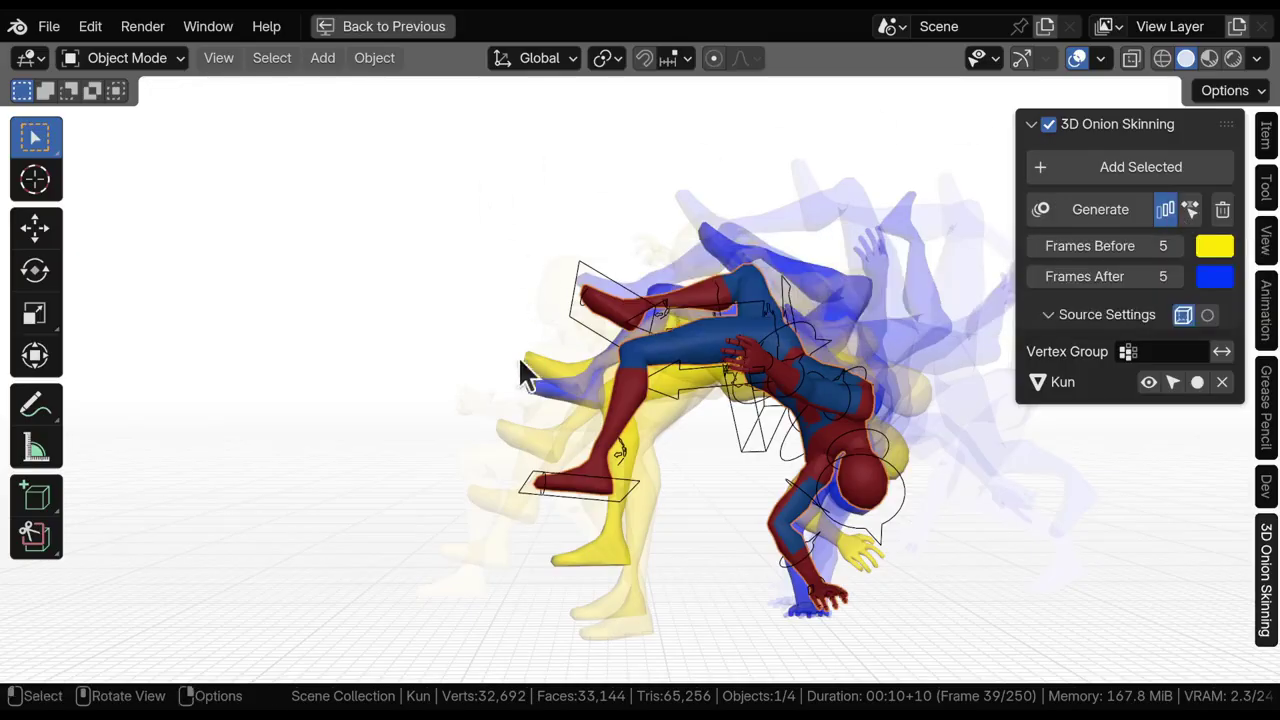
alt+shift+middle_drag(974, 472, 866, 474)
drag(867, 475, 859, 471)
shift+middle_drag(226, 243, 283, 363)
drag(477, 345, 665, 392)
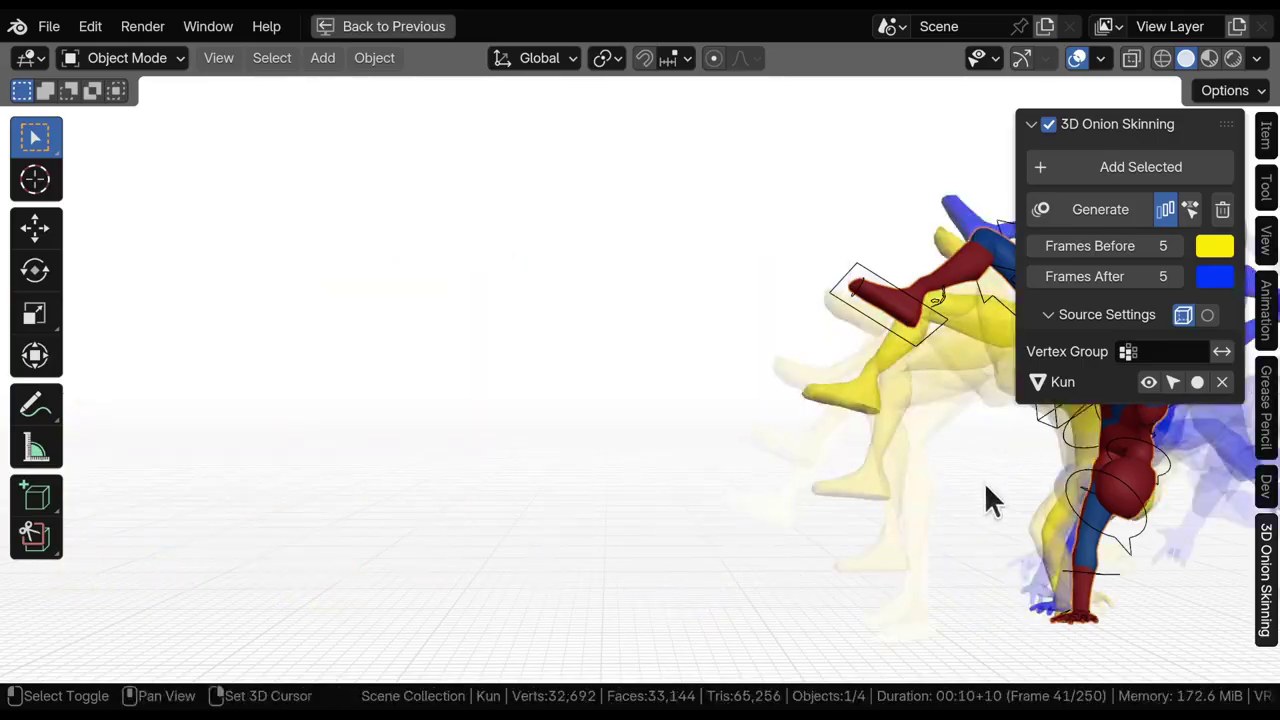
Step forward through the handstand motion to frame 46 to examine how the ghosts follow the current frame
shift+middle_drag(997, 488, 576, 508)
mouse_move(582, 412)
ctrl+middle_down()
mouse_move(582, 451)
mouse_move(561, 399)
ctrl+middle_up()
key(Right)
key(Right)
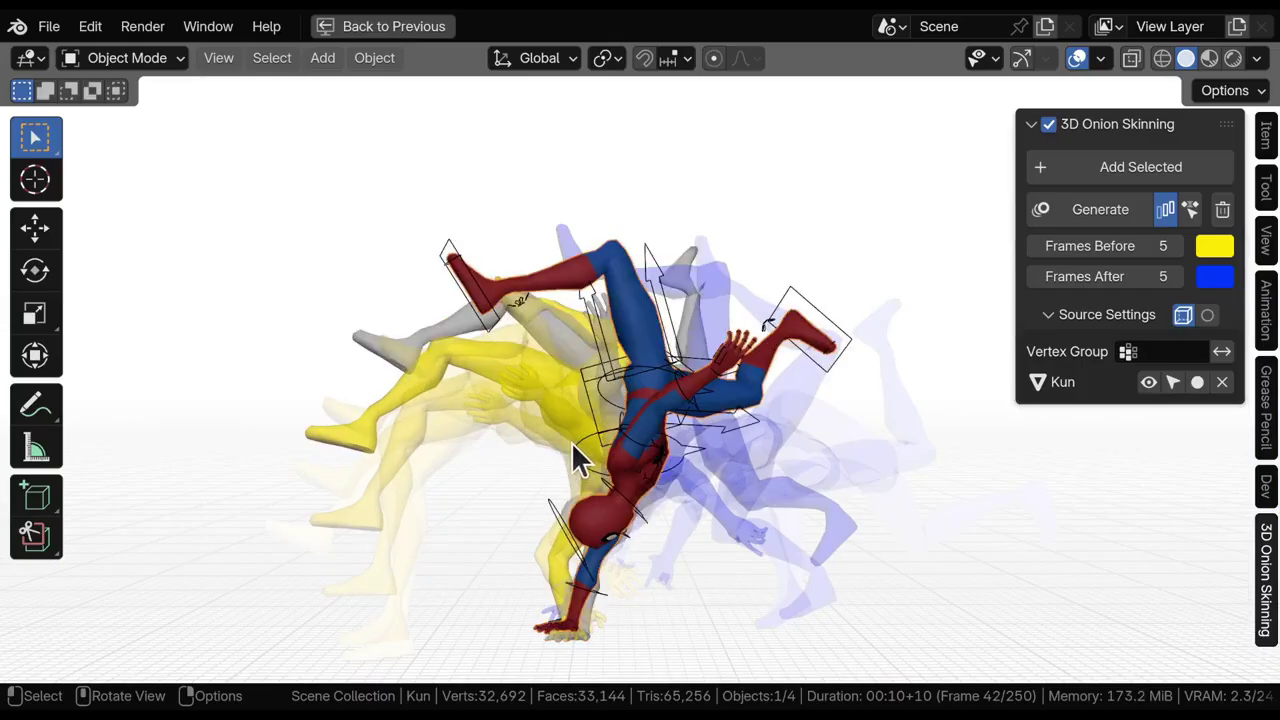
key(Right)
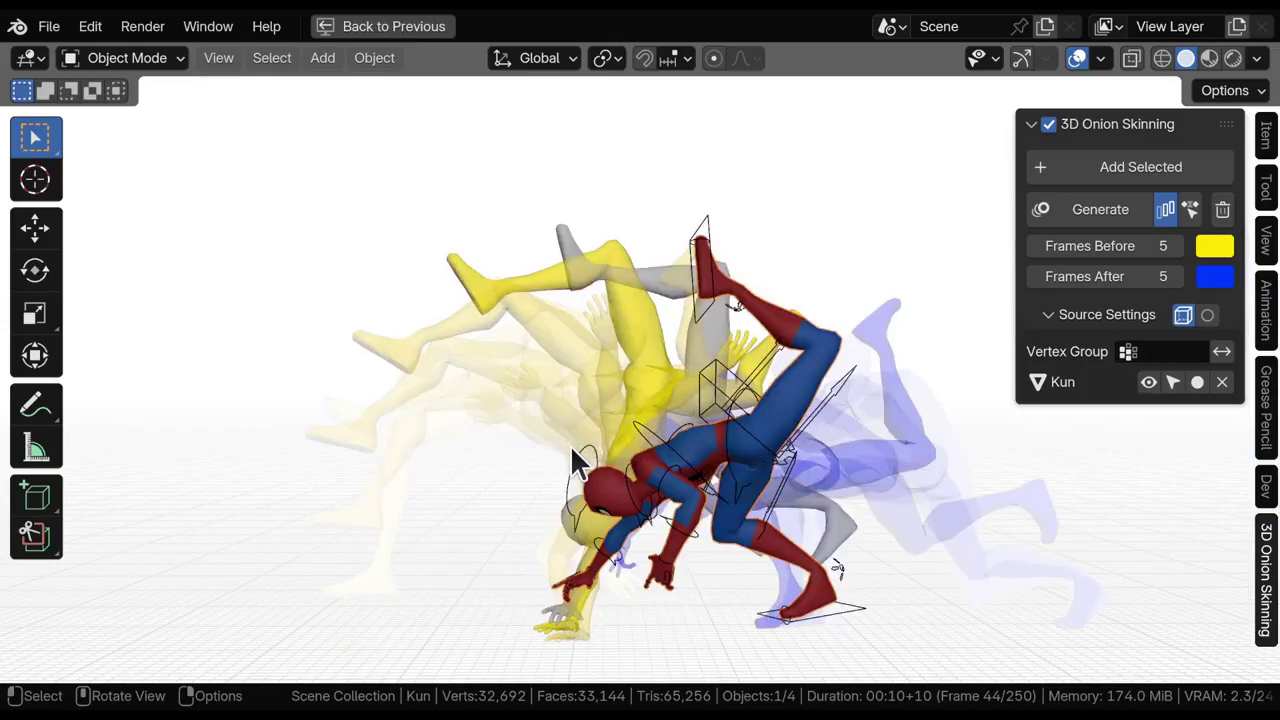
key(Right)
key(Right)
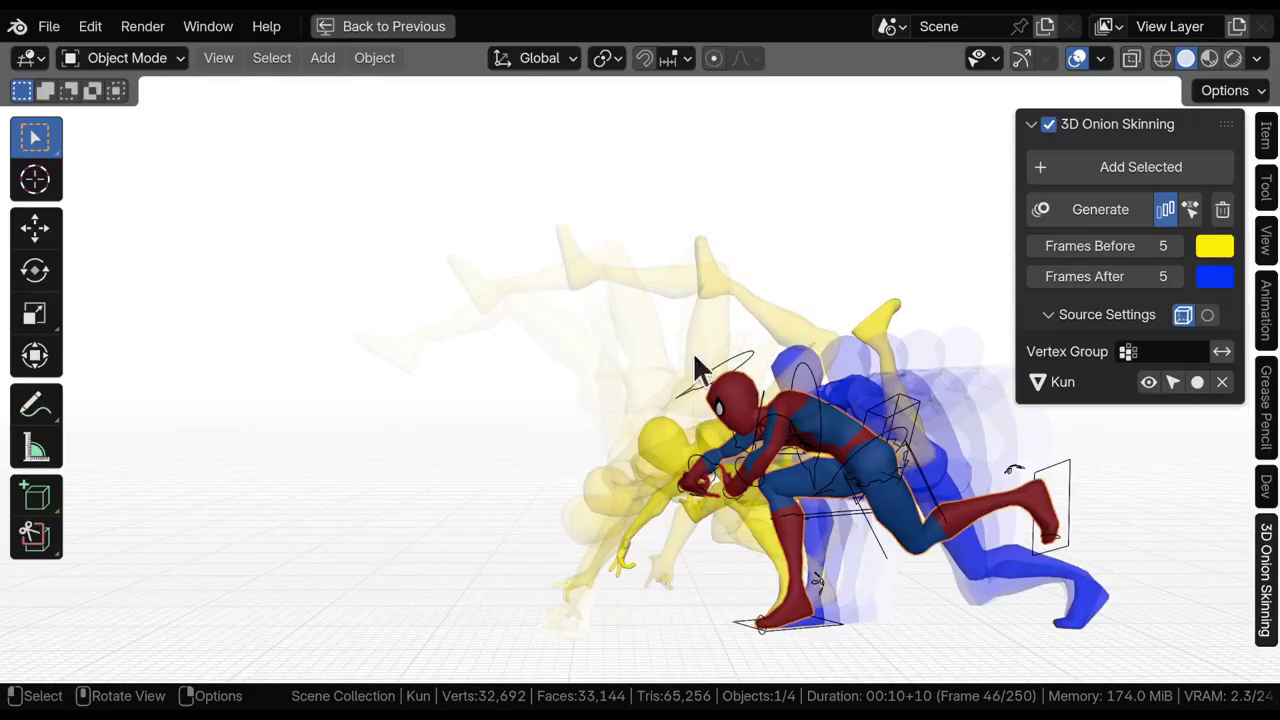
Reset both onion skin colours to their default values
middle_drag(719, 340, 568, 298)
key(BackSpace)
key(BackSpace)
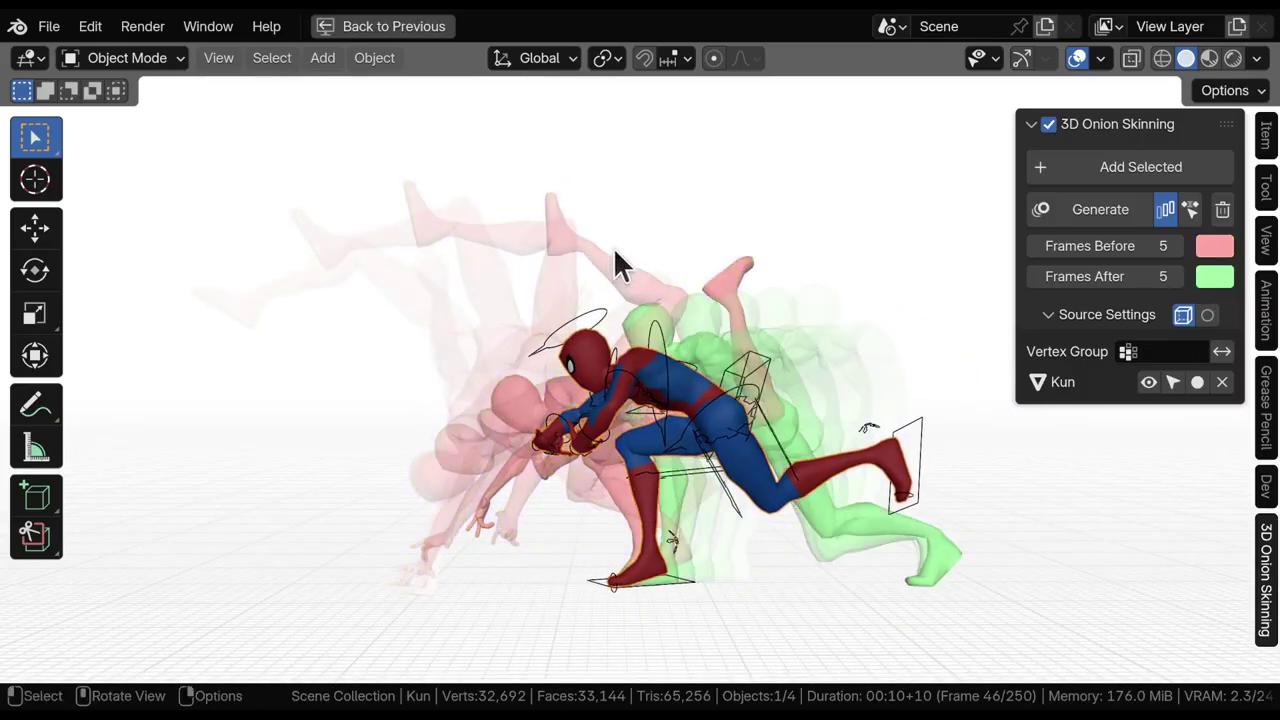
Scrub the animation to frame 58 to examine the ghosts around the character's lying pose
alt+shift+middle_drag(887, 612, 813, 609)
drag(813, 626, 951, 606)
ctrl+middle_drag(369, 304, 372, 343)
shift+middle_drag(372, 343, 633, 344)
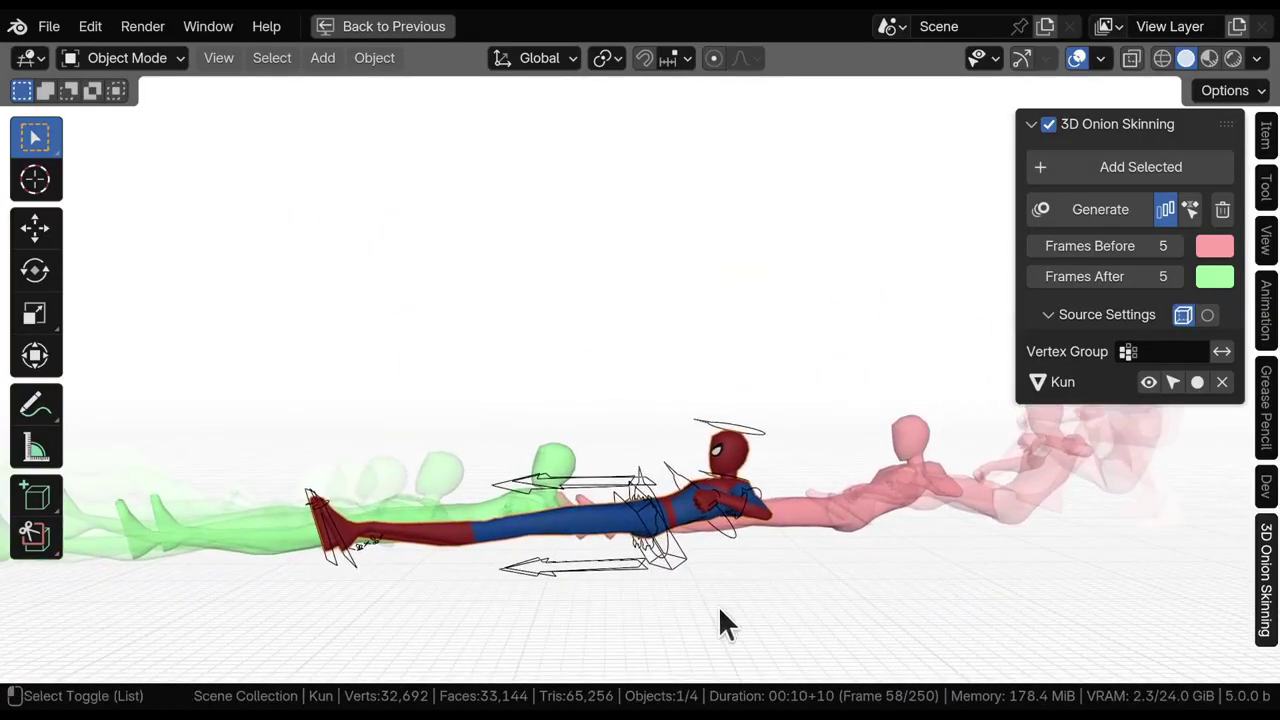
alt+shift+middle_drag(709, 605, 711, 603)
mouse_move(711, 605)
mouse_down()
mouse_move(680, 609)
mouse_move(705, 607)
mouse_up()
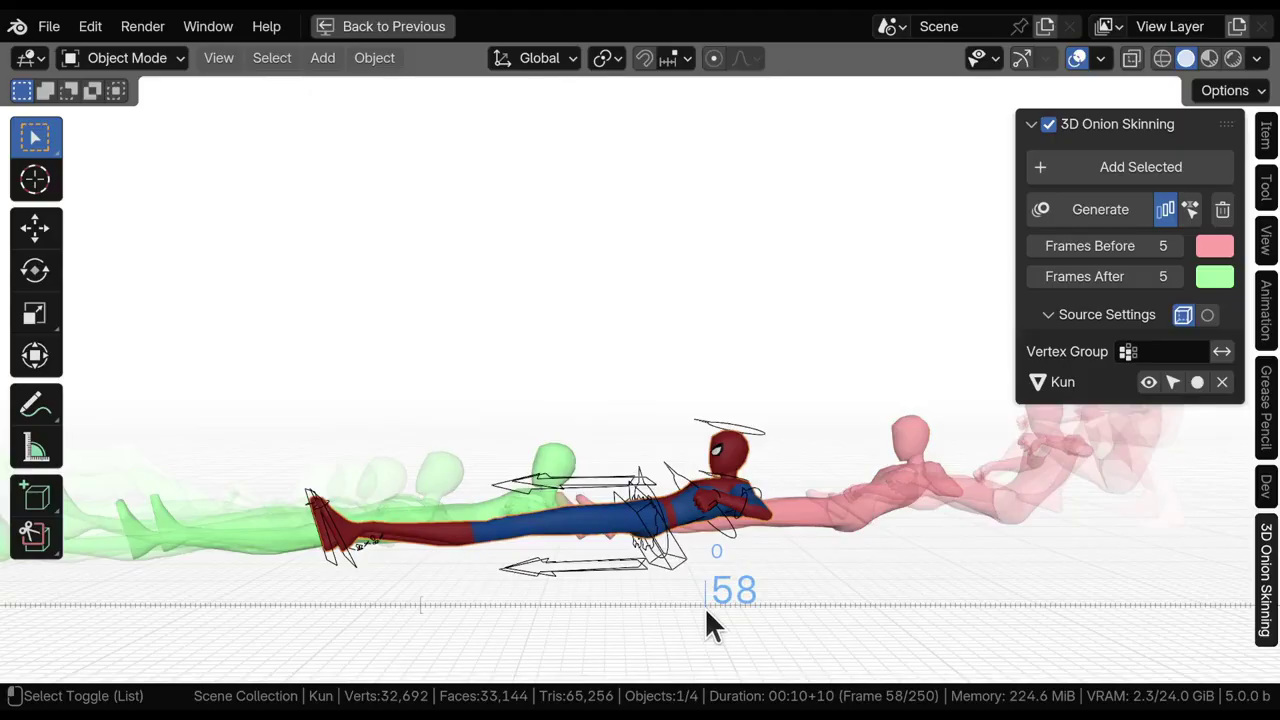
mouse_move(705, 607)
mouse_down()
mouse_move(676, 617)
mouse_move(715, 624)
mouse_move(703, 624)
mouse_up()
Select the character's rig, switch it to Pose Mode and select the head control bone
middle_drag(480, 240, 477, 300)
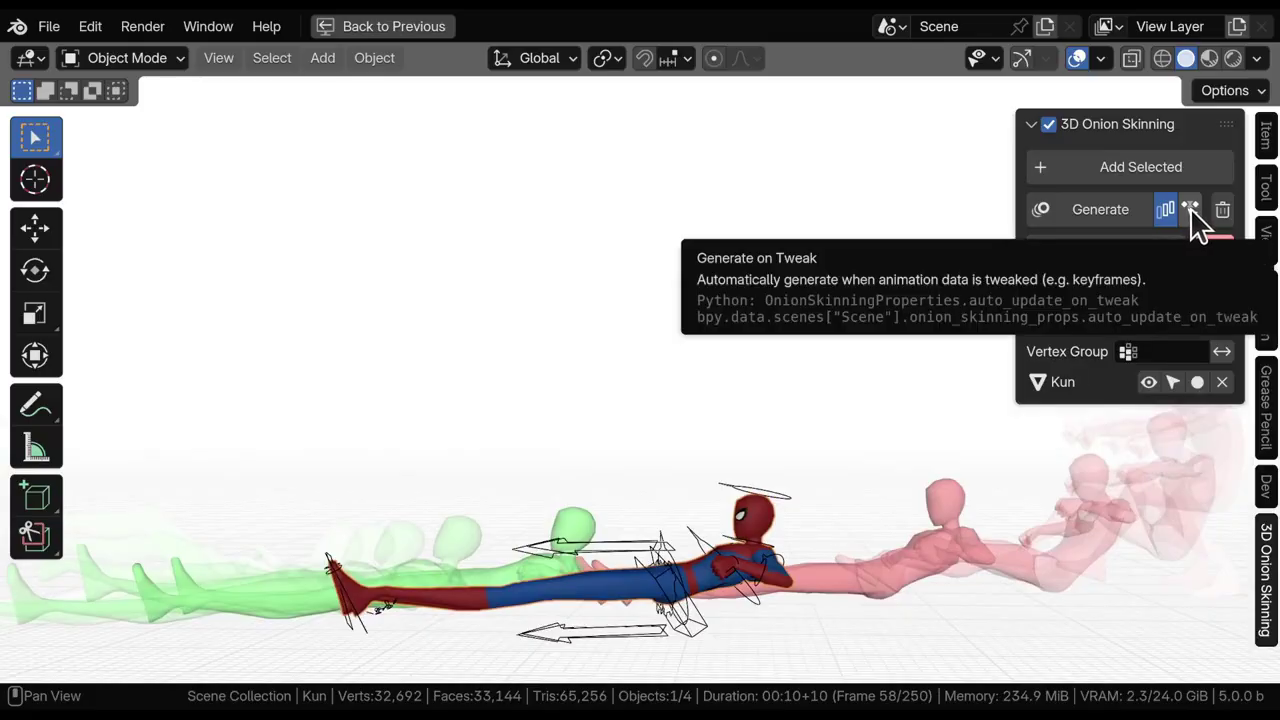
click(727, 486)
key(ctrl+Tab)
shift+middle_drag(567, 432, 595, 345)
ctrl+middle_drag(595, 345, 516, 347)
click(619, 359)
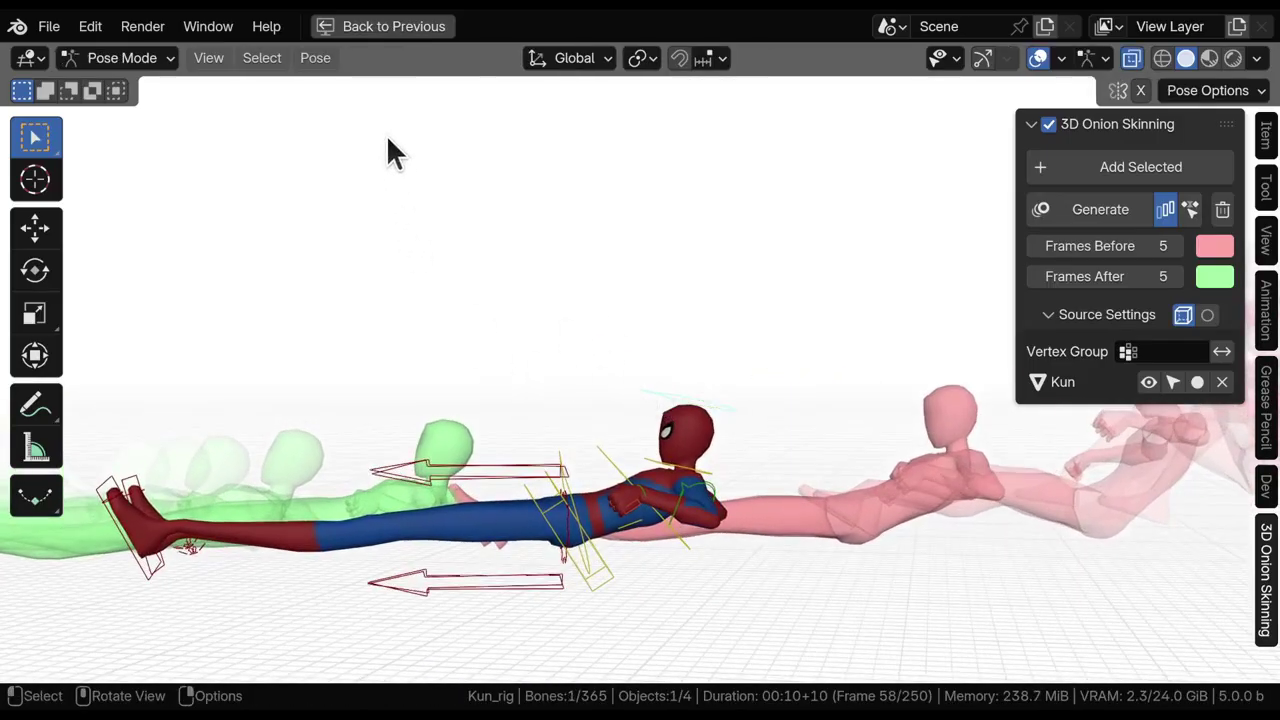
Restore the full workspace layout and enable Generate on Tweak for the onion skins
key(ctrl+alt+space)
click(513, 210)
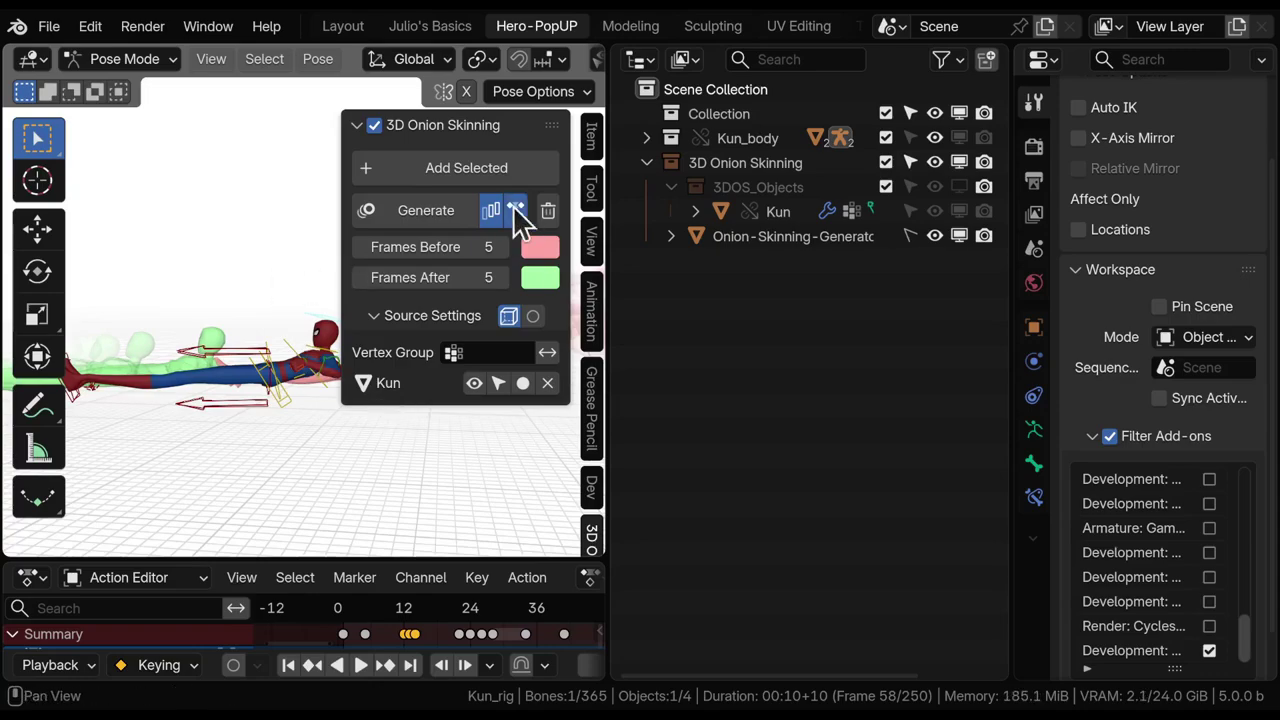
Hide the viewport sidebar and enlarge the 3D viewport and the Action Editor, framing the keyframes around the start
middle_drag(271, 400, 252, 427)
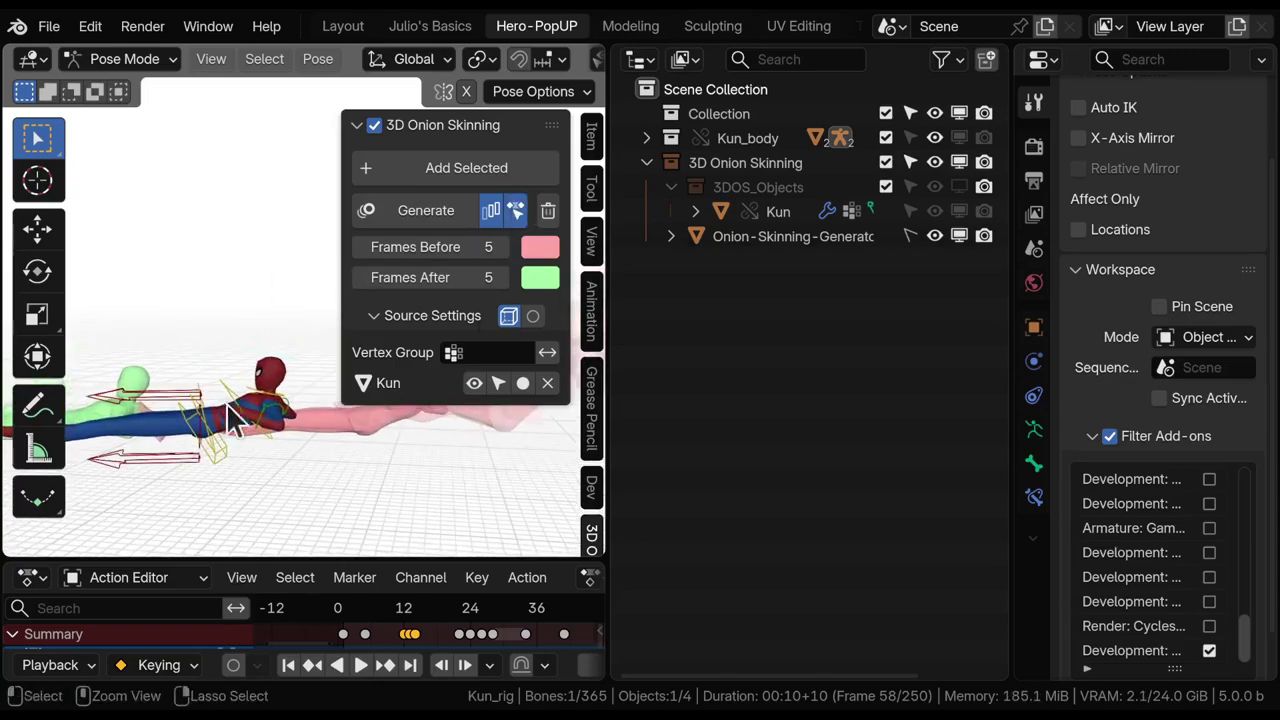
scroll(500, 630, down, 4)
drag(442, 612, 417, 618)
middle_drag(274, 419, 325, 382)
key(n)
drag(606, 443, 856, 454)
shift+middle_drag(440, 372, 600, 322)
drag(558, 556, 555, 497)
Go to frame 13 and delete the head bone's keyframes around it
shift+middle_drag(478, 385, 400, 390)
drag(531, 550, 537, 570)
key(Delete)
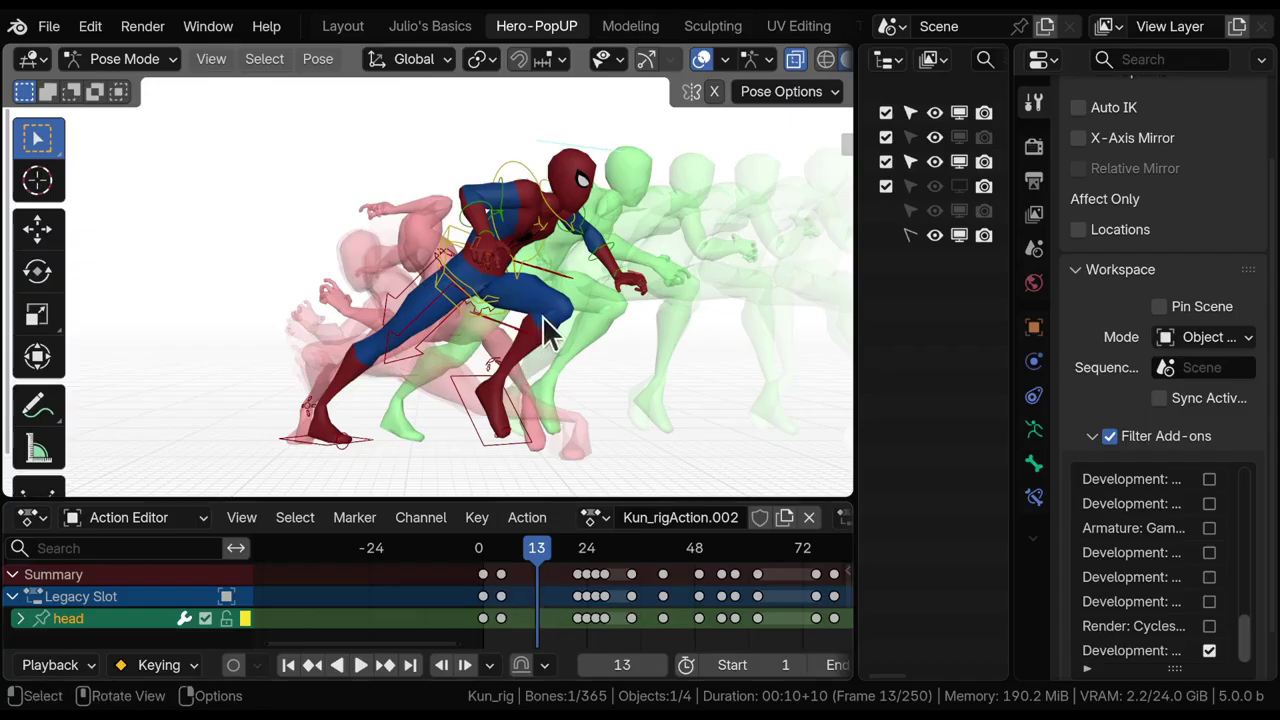
Undo and repeat the deletion of the head keyframes around frame 13, and show the viewport sidebar again
shift+middle_drag(590, 305, 518, 328)
key(ctrl+z)
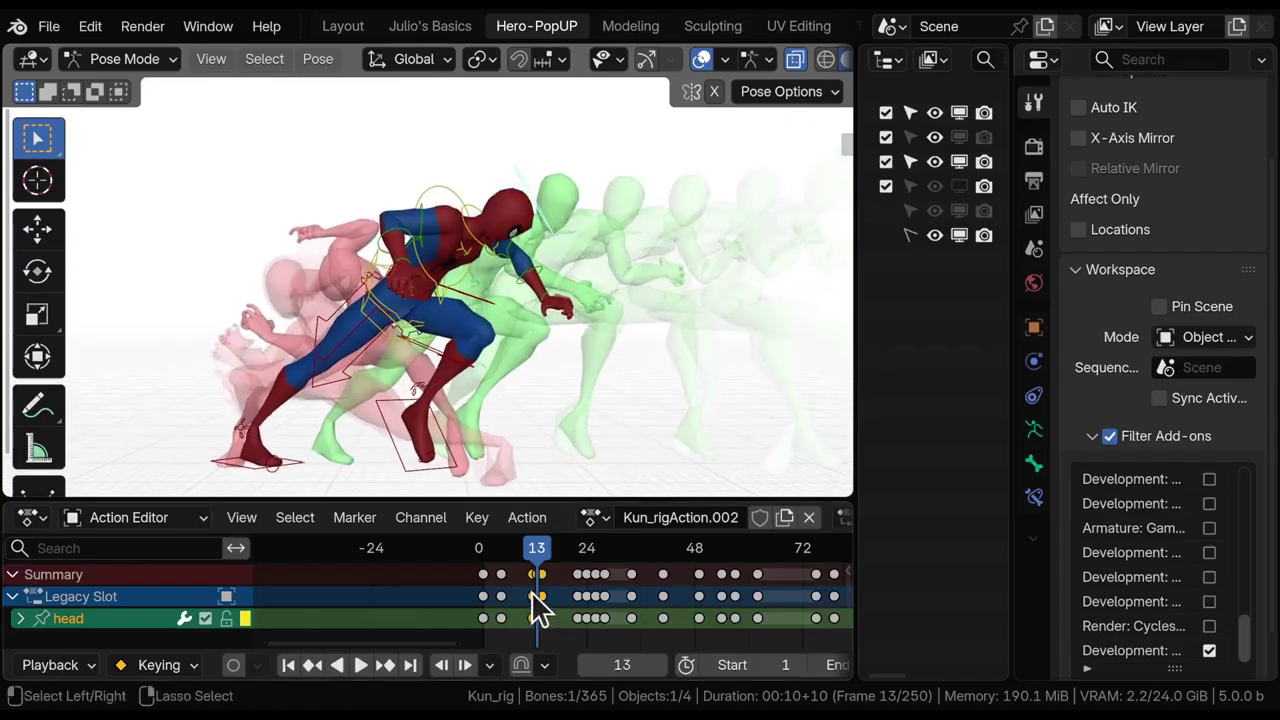
key(n)
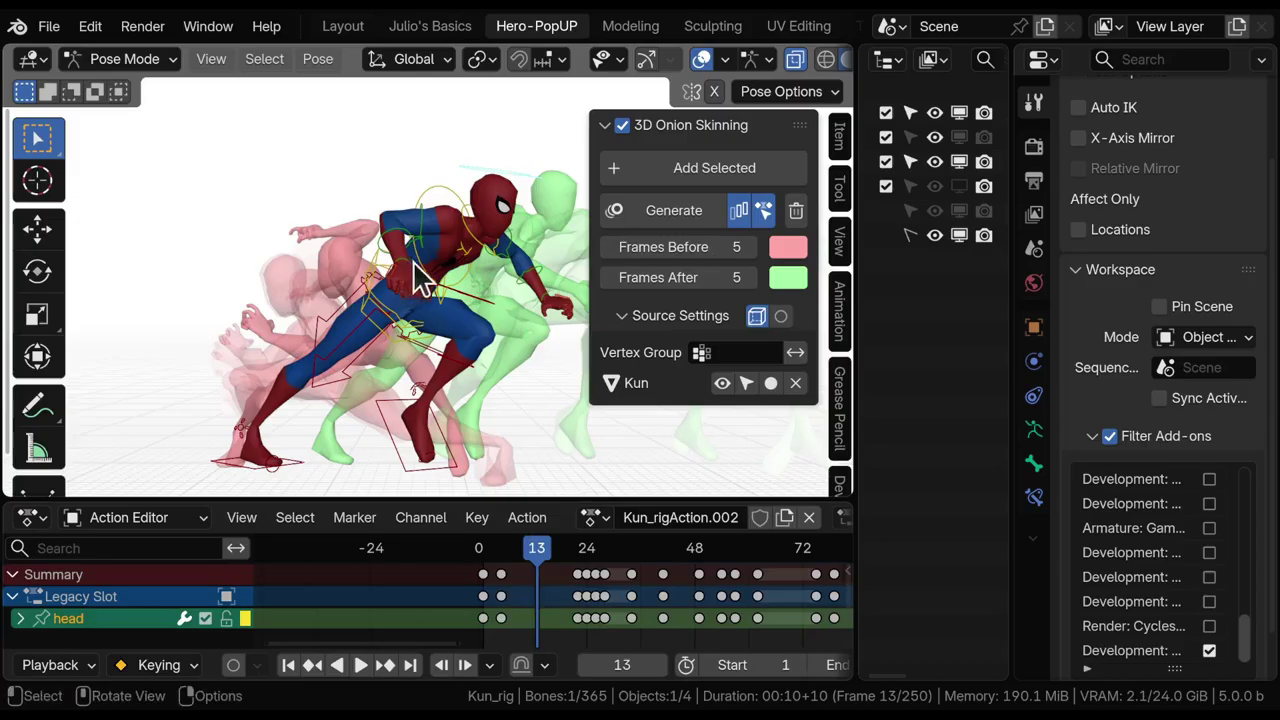
Enable Auto Keying and trackball-rotate the head bone at frame 13 so the face turns toward the viewer
shift+middle_drag(420, 280, 300, 275)
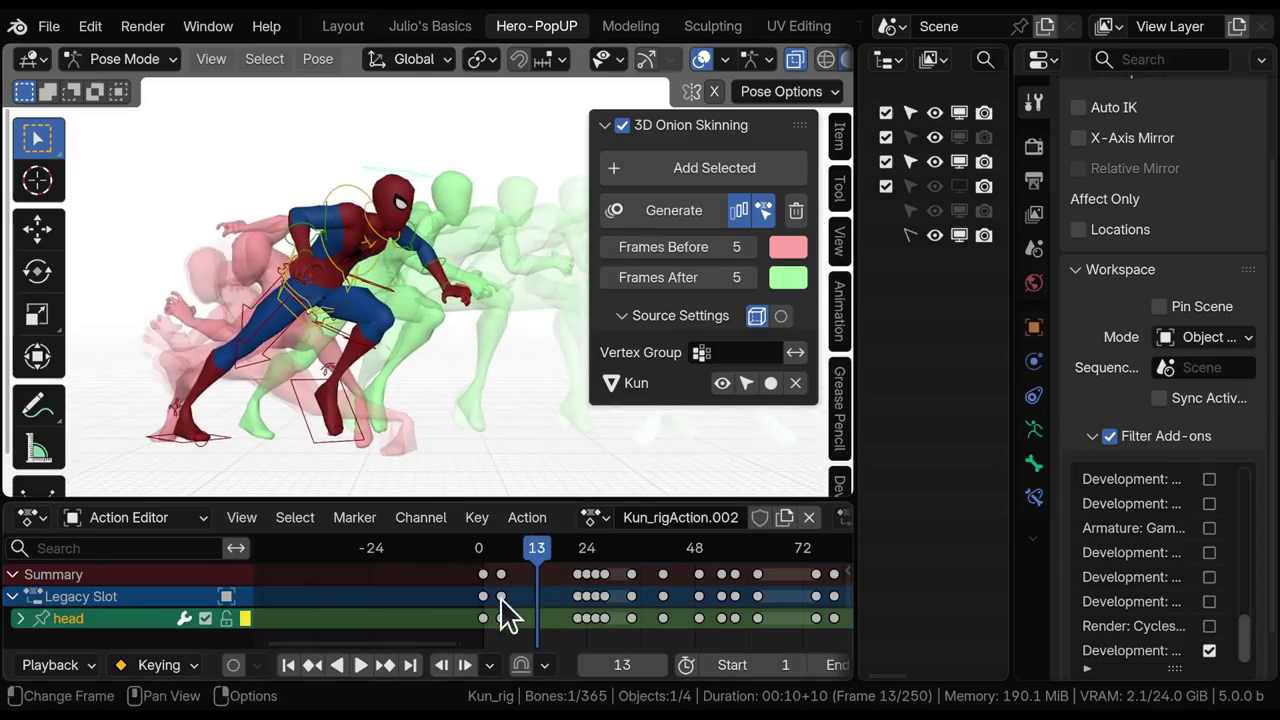
shift+middle_drag(334, 251, 323, 254)
click(233, 665)
middle_drag(312, 370, 355, 290)
key(r)
key(r)
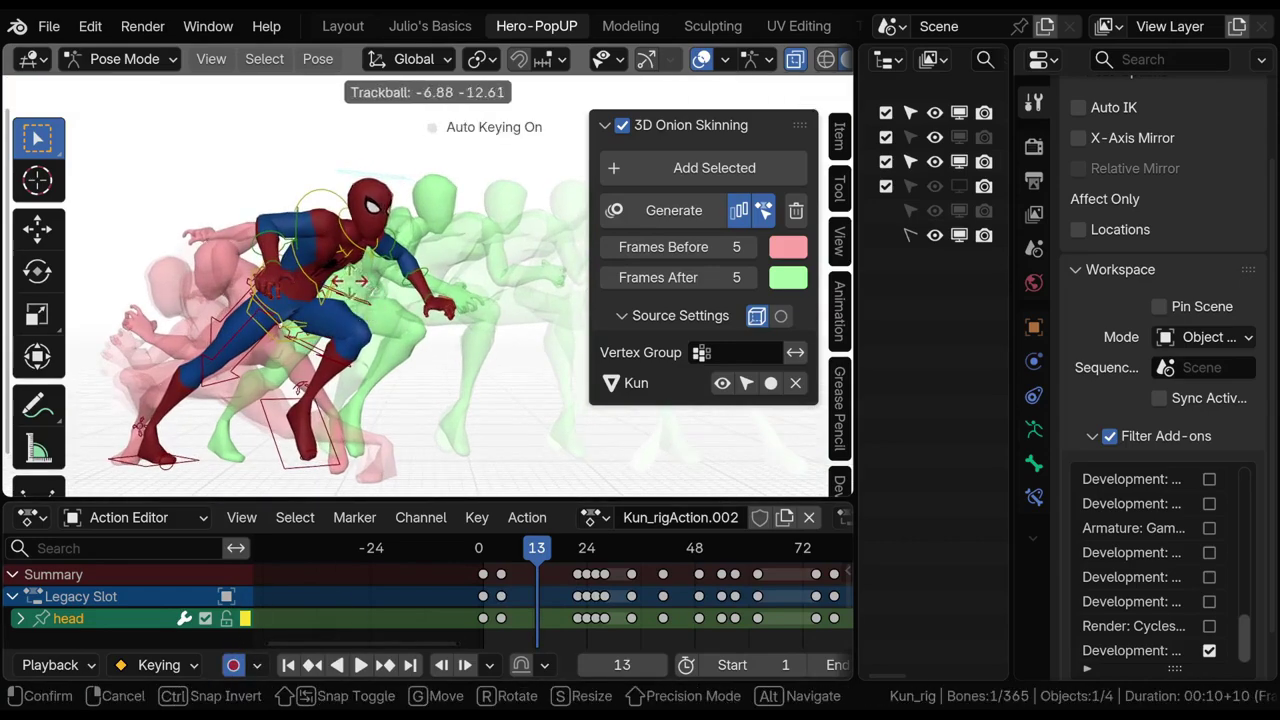
click(318, 330)
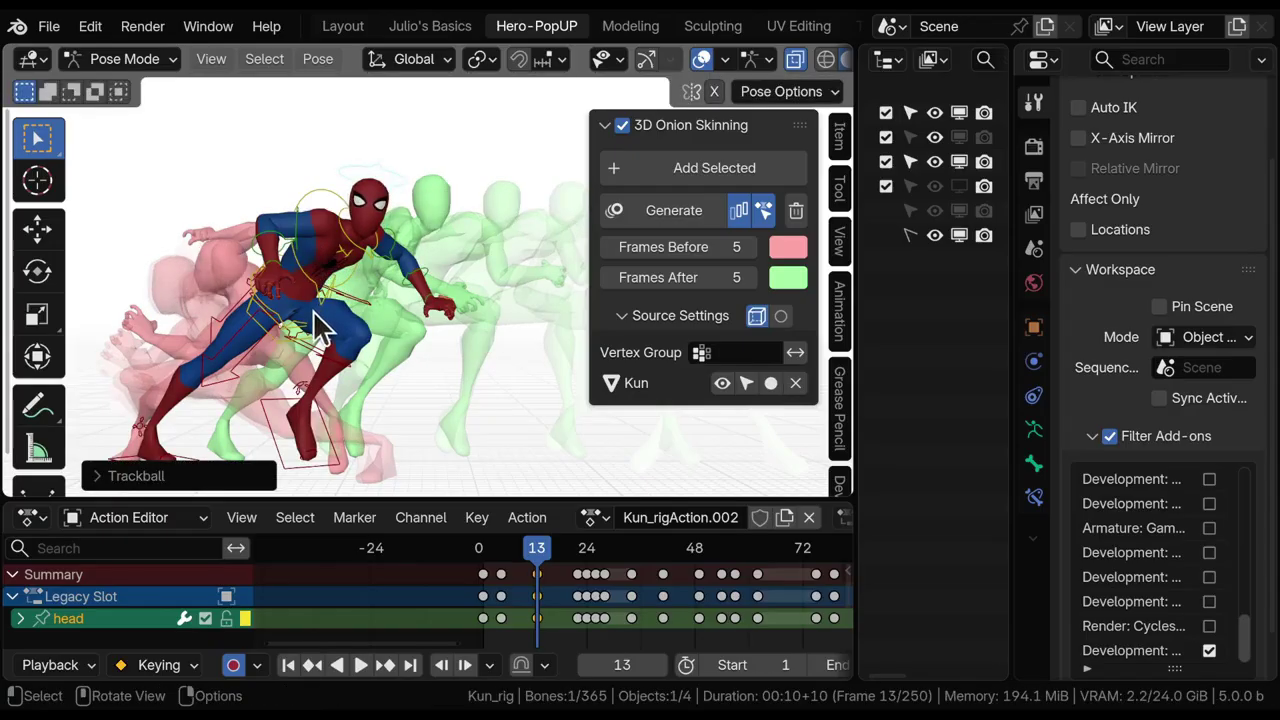
Trackball-rotate the head again at frame 13 so it tilts and faces more toward the running direction
ctrl+middle_drag(314, 311, 420, 269)
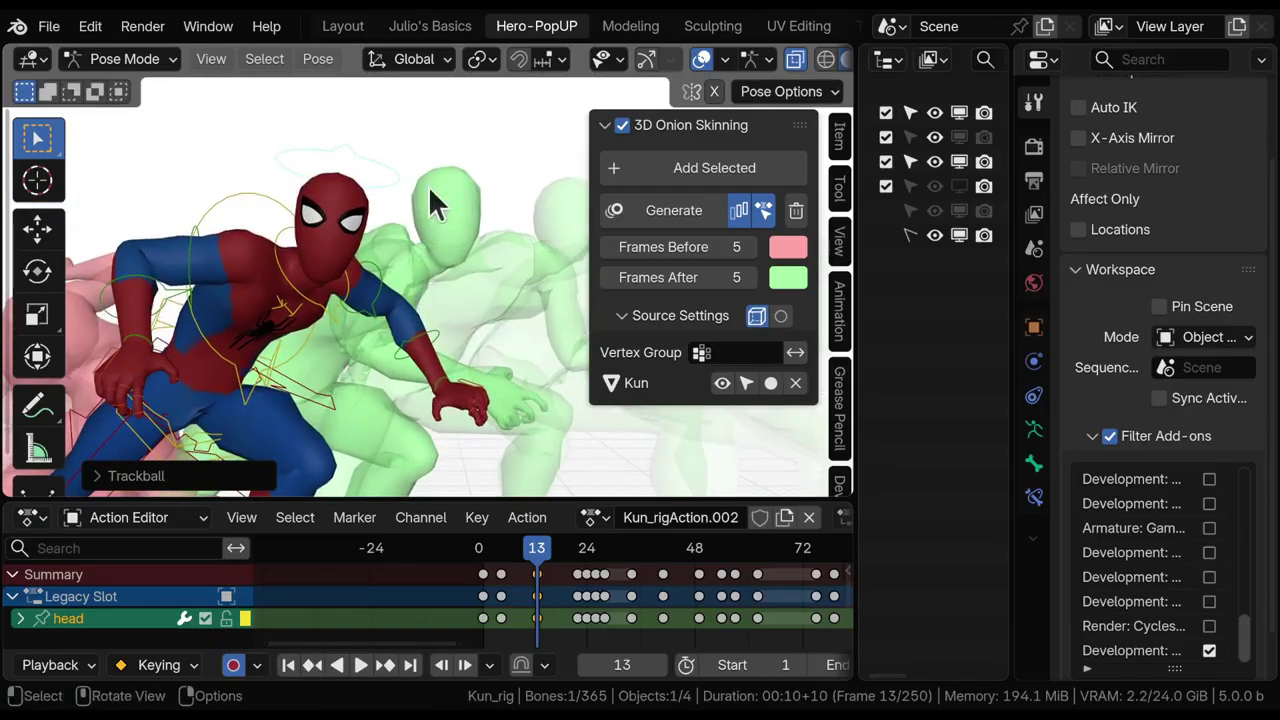
middle_drag(459, 230, 360, 268)
key(r)
key(r)
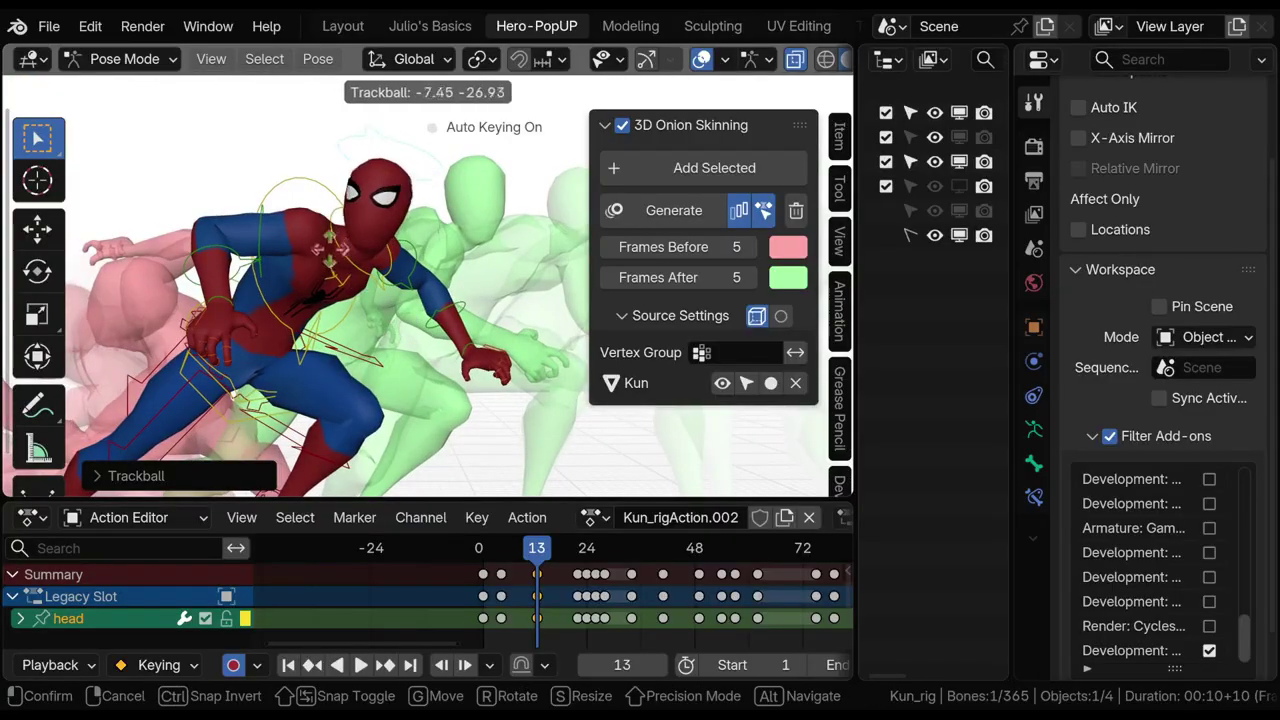
click(312, 265)
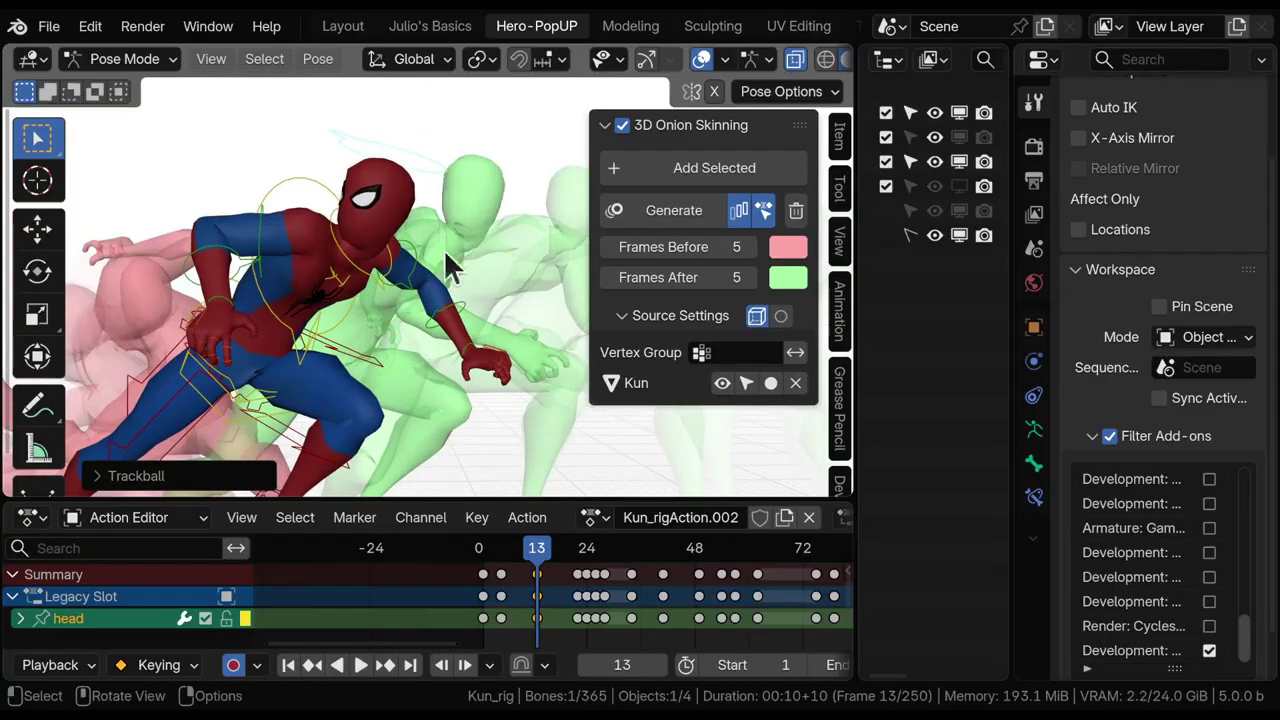
Return the rig to Object Mode and add a UV sphere at the character's head
shift+middle_drag(420, 258, 382, 392)
key(ctrl+Tab)
ctrl+middle_drag(382, 392, 346, 374)
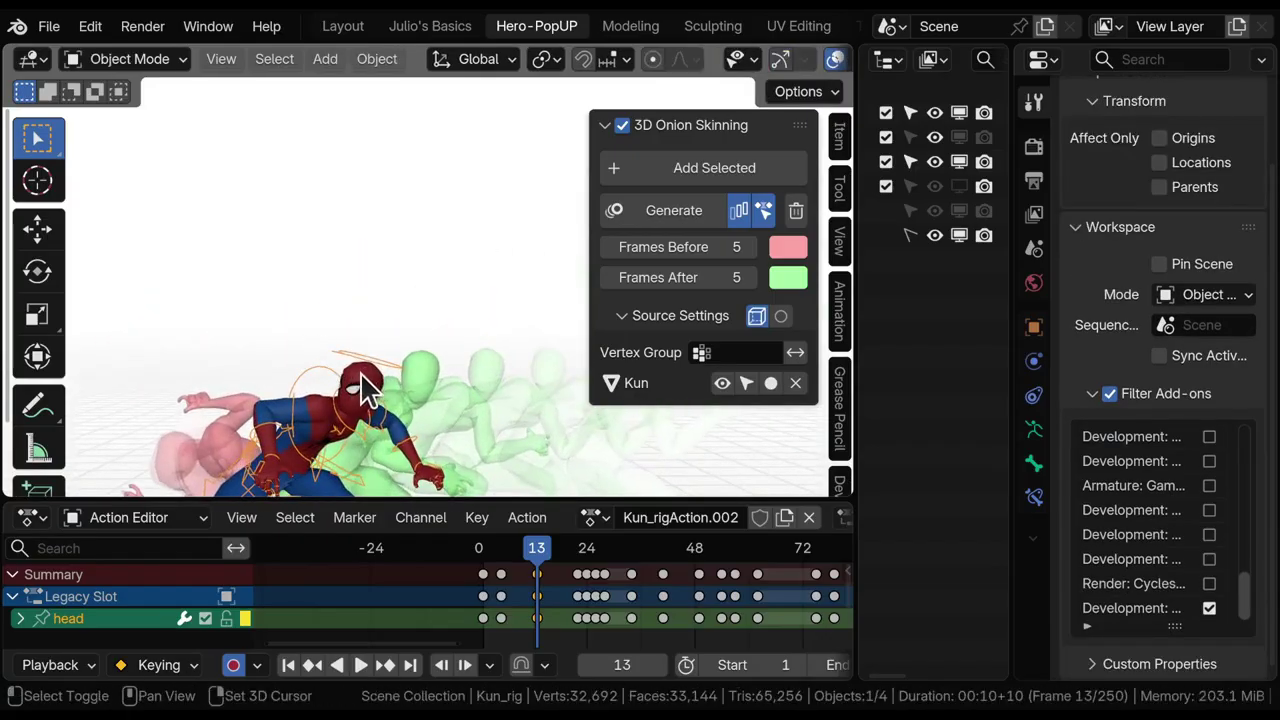
key(shift+a)
mouse_move(243, 209)
click(440, 284)
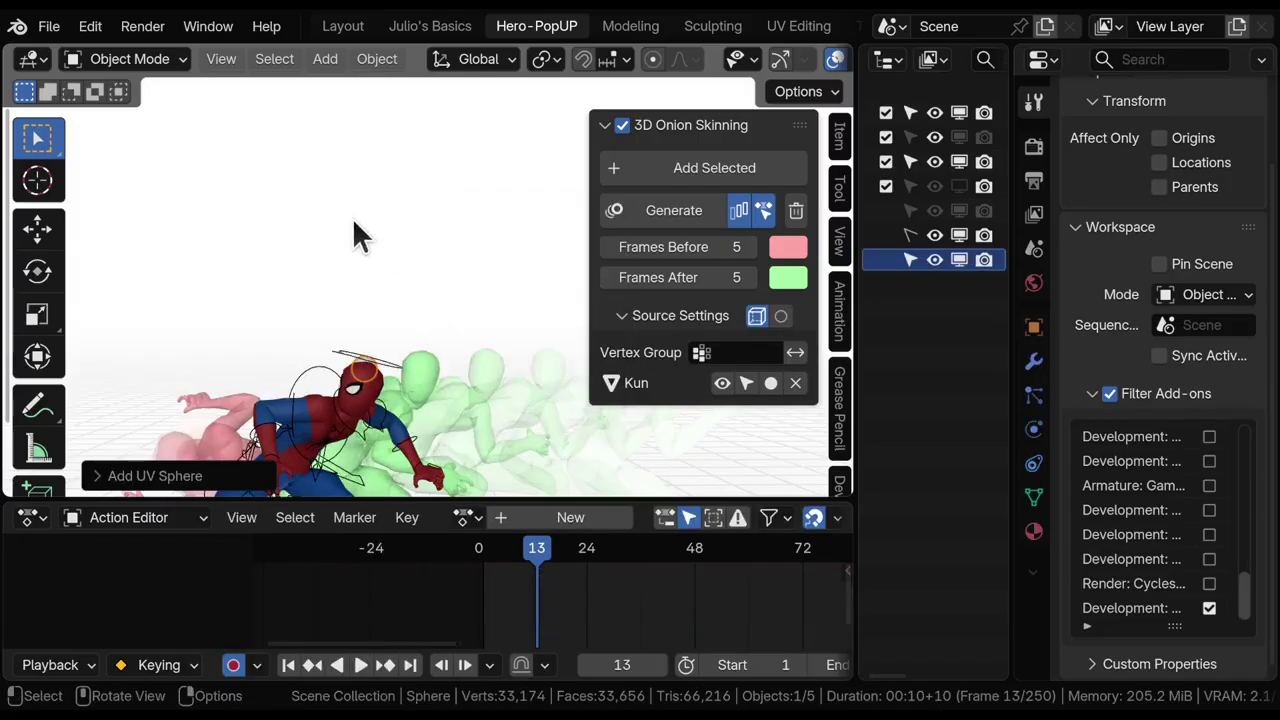
Move the sphere above the character's head and isolate it in local view
mouse_move(338, 214)
ctrl+middle_down()
mouse_move(334, 323)
mouse_move(334, 215)
ctrl+middle_up()
shift+middle_drag(334, 215, 345, 295)
key(g)
click(355, 217)
ctrl+middle_drag(306, 340, 276, 385)
ctrl+middle_drag(294, 236, 300, 330)
shift+middle_drag(285, 402, 305, 281)
key(KP_Divide)
Give the sphere a new material with a magenta base colour
click(1034, 531)
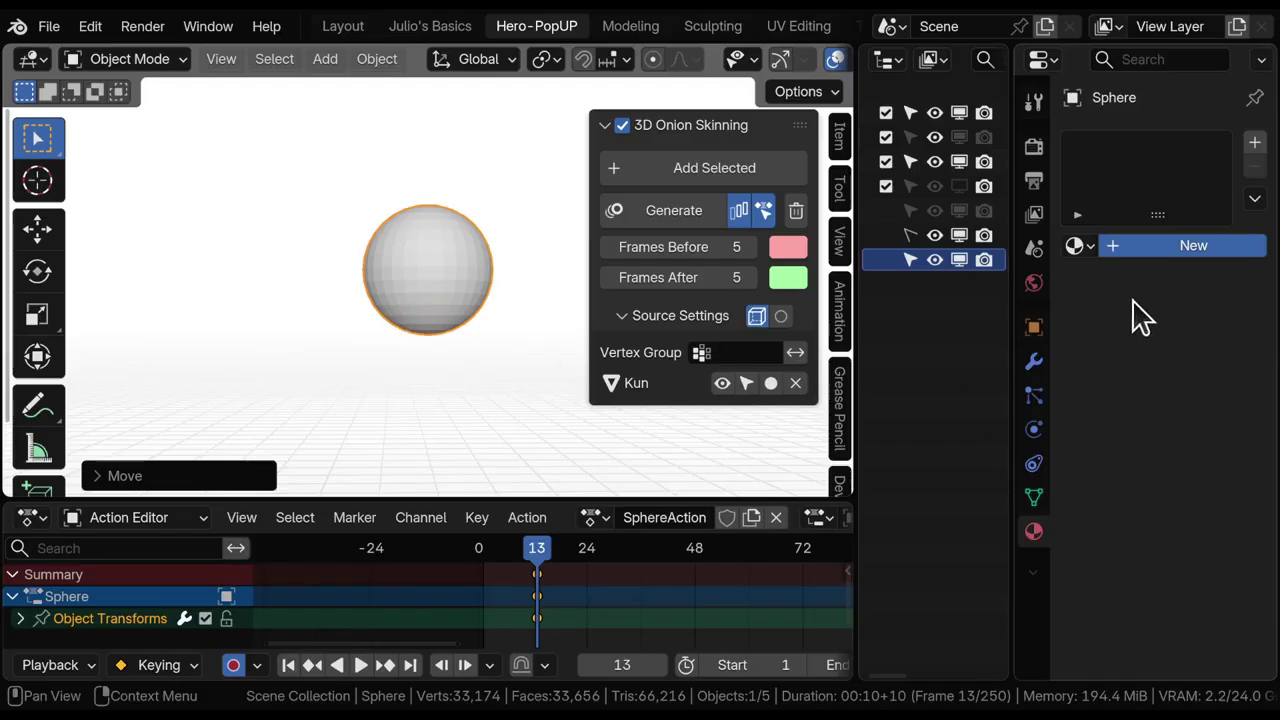
click(1201, 418)
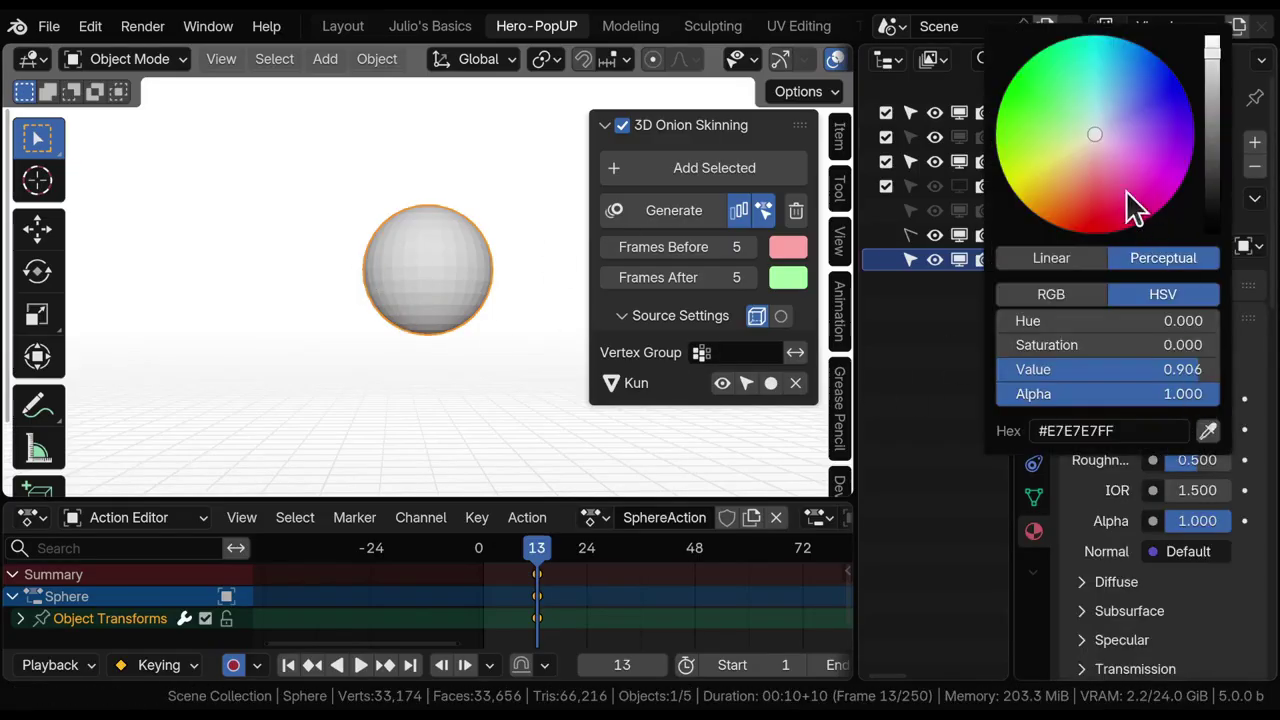
drag(1117, 214, 1148, 180)
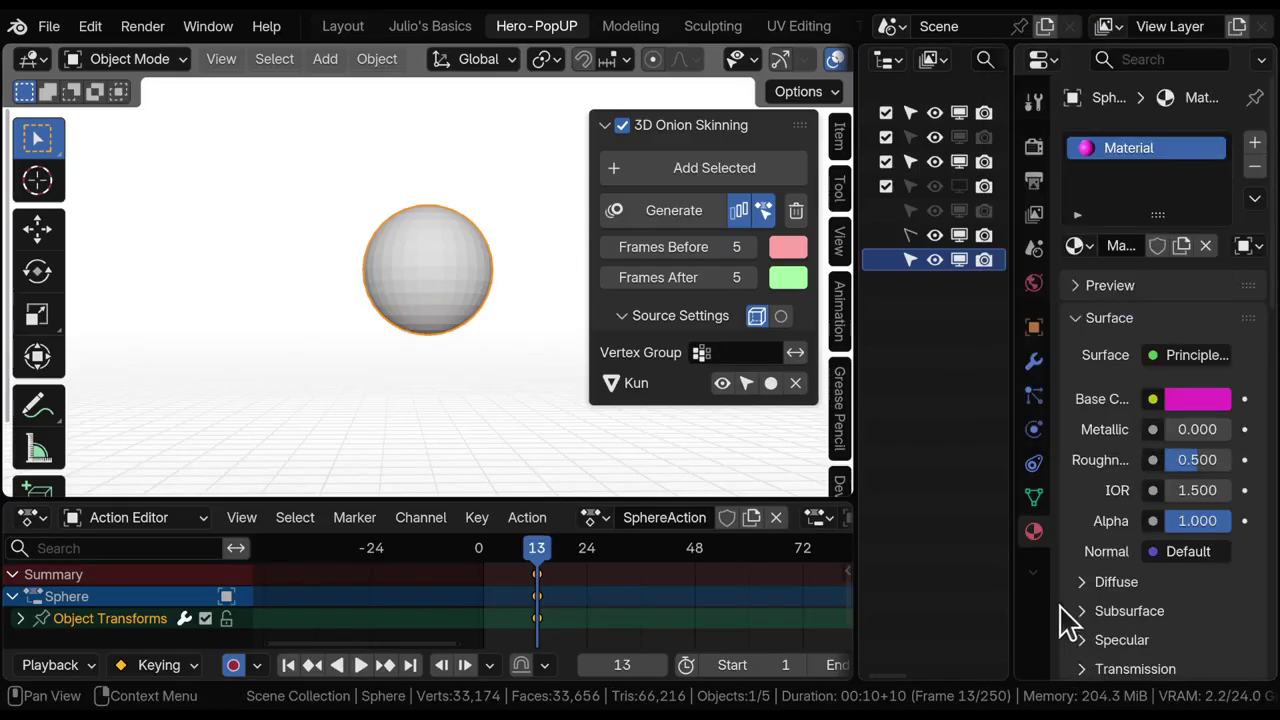
Set the sphere material's viewport display colour to a dark magenta
scroll(1074, 614, down, 15)
scroll(1079, 590, down, 3)
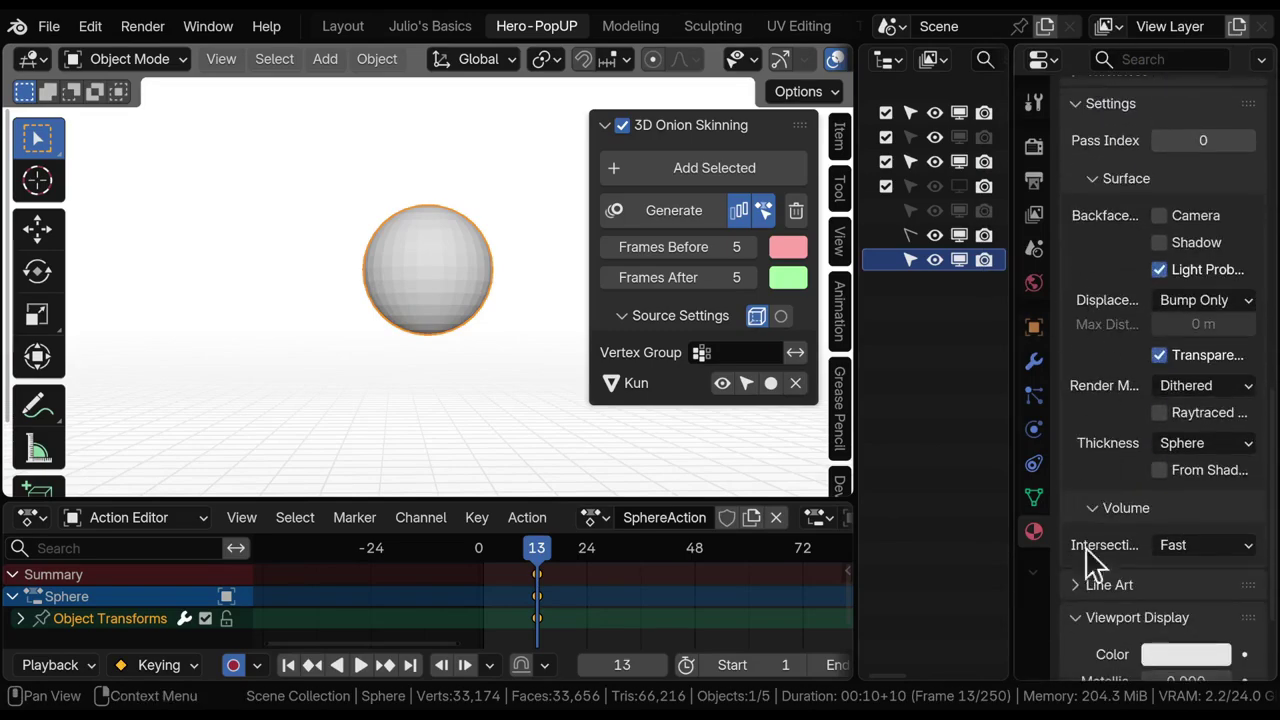
click(1186, 654)
click(1170, 387)
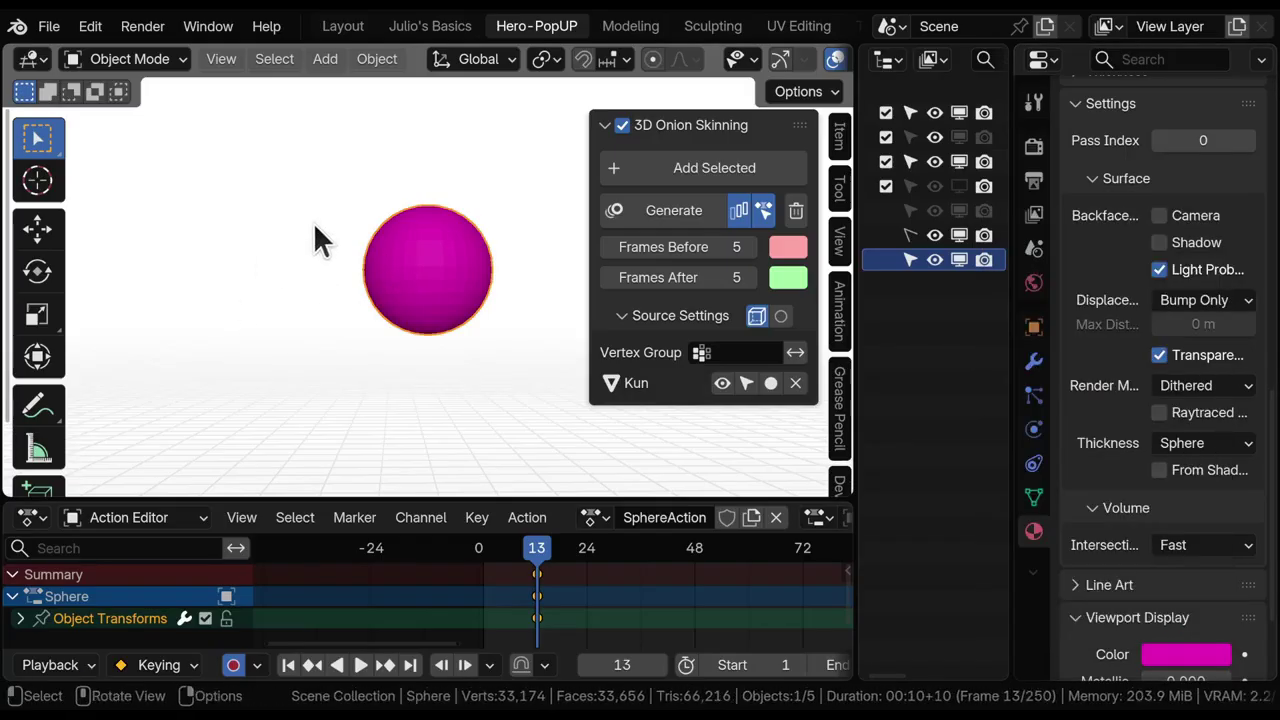
click(1166, 654)
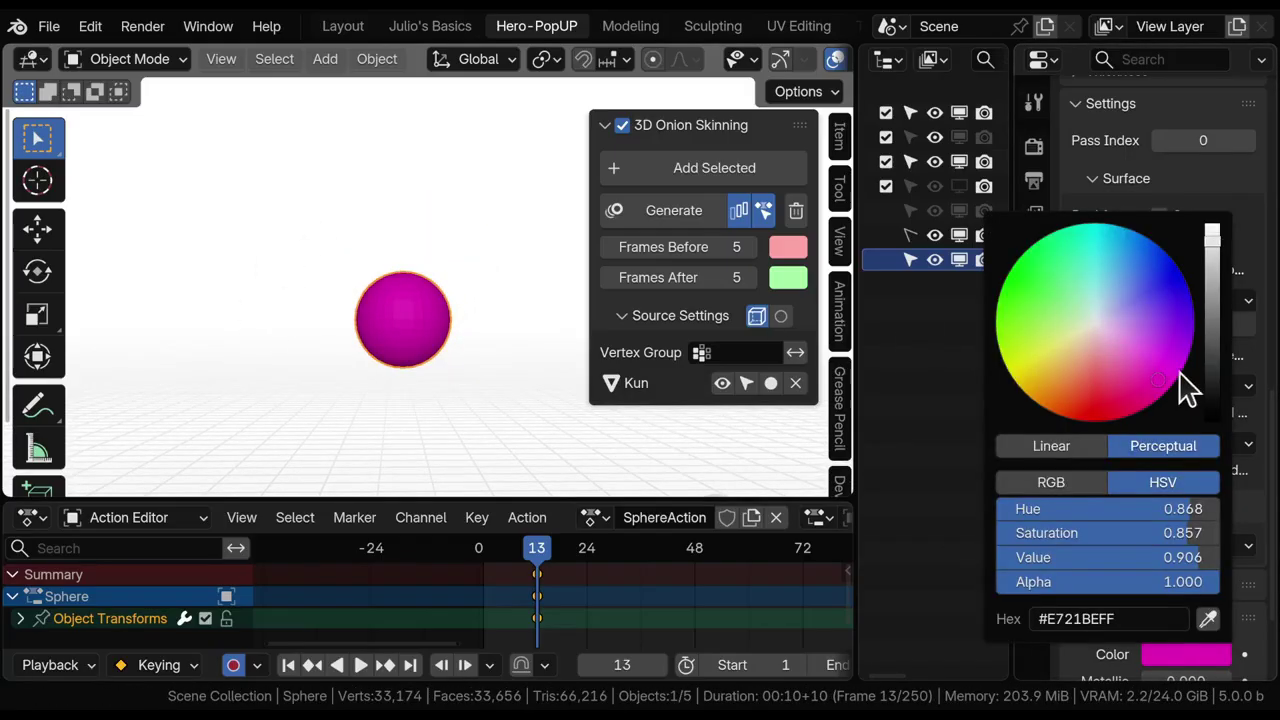
drag(1212, 372, 1223, 349)
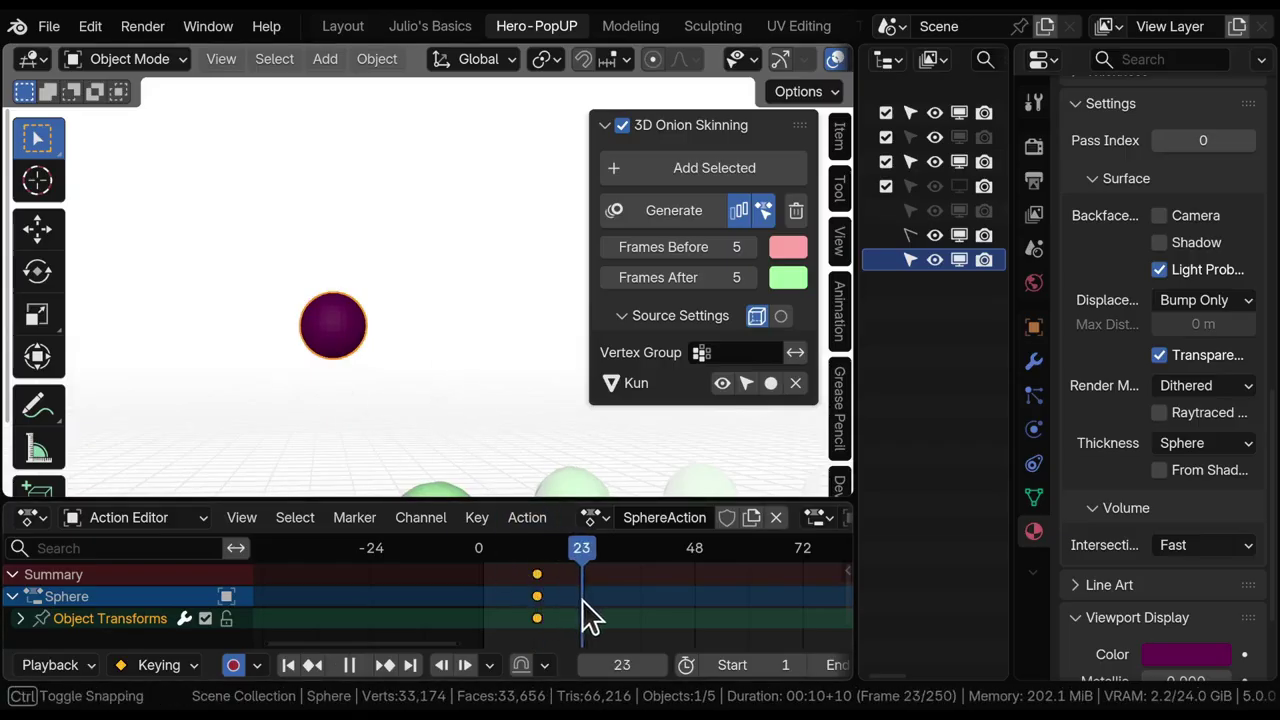
Move the sphere sideways at frame 23 to key a second position, and return to frame 18
drag(329, 333, 541, 330)
mouse_move(581, 600)
mouse_down()
mouse_move(545, 605)
mouse_move(559, 605)
mouse_up()
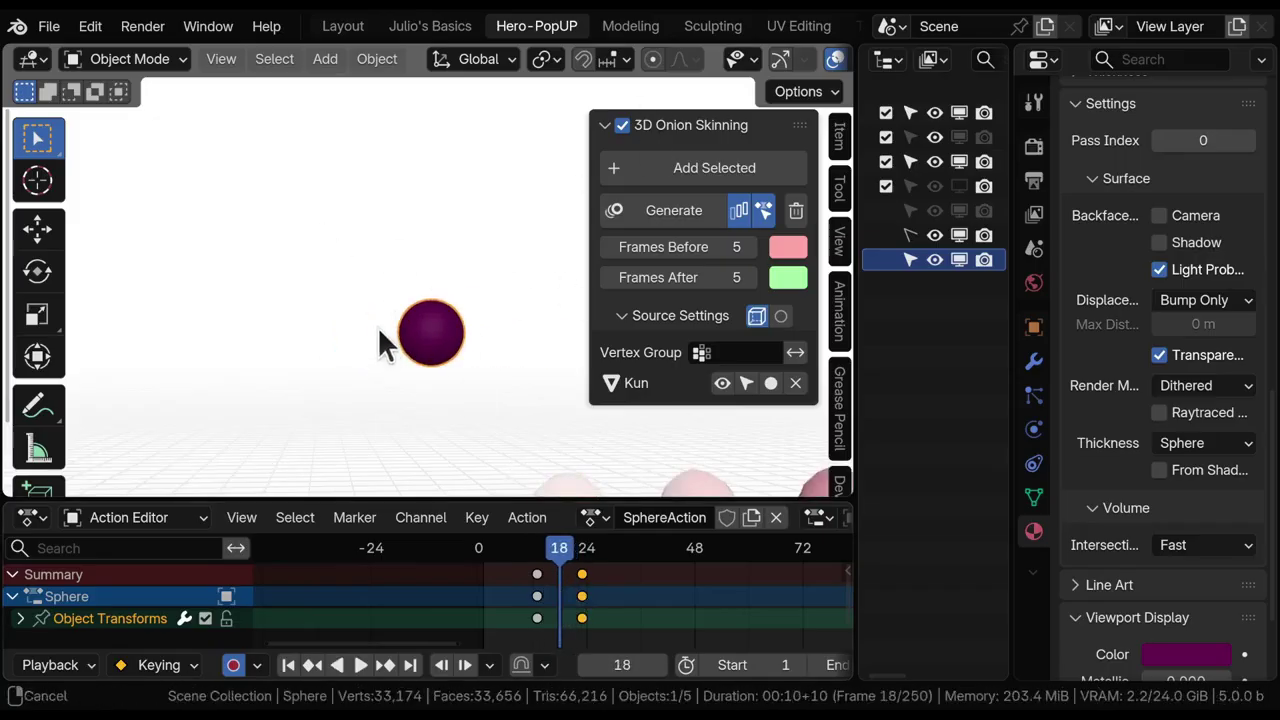
Widen the viewport, add the sphere as an onion skinning source and advance to frame 19 to generate its ghosts
drag(856, 440, 924, 440)
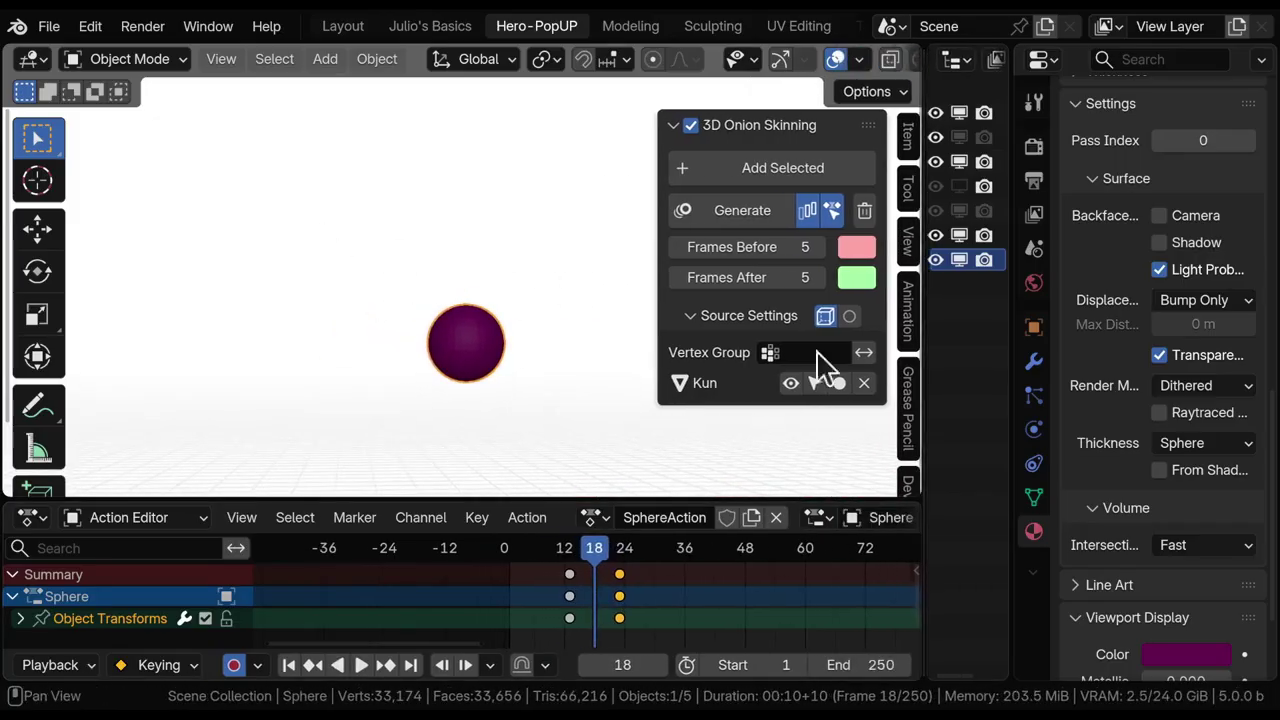
click(716, 186)
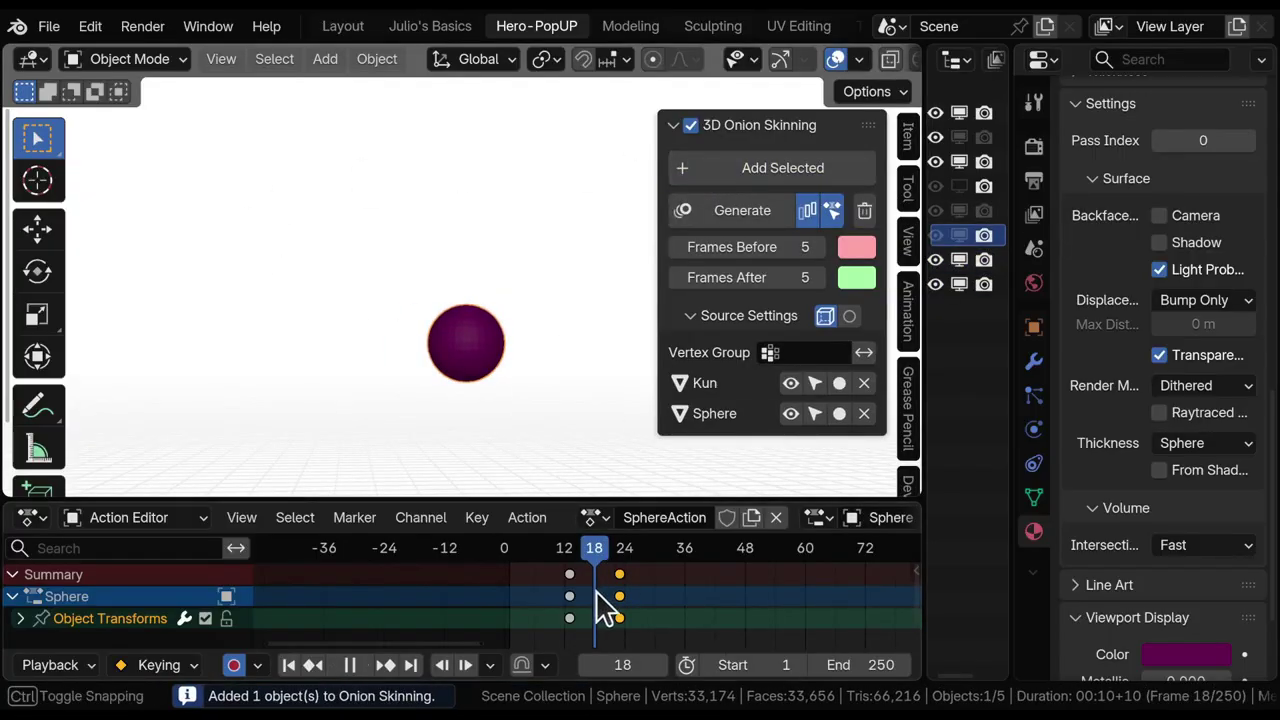
key(Right)
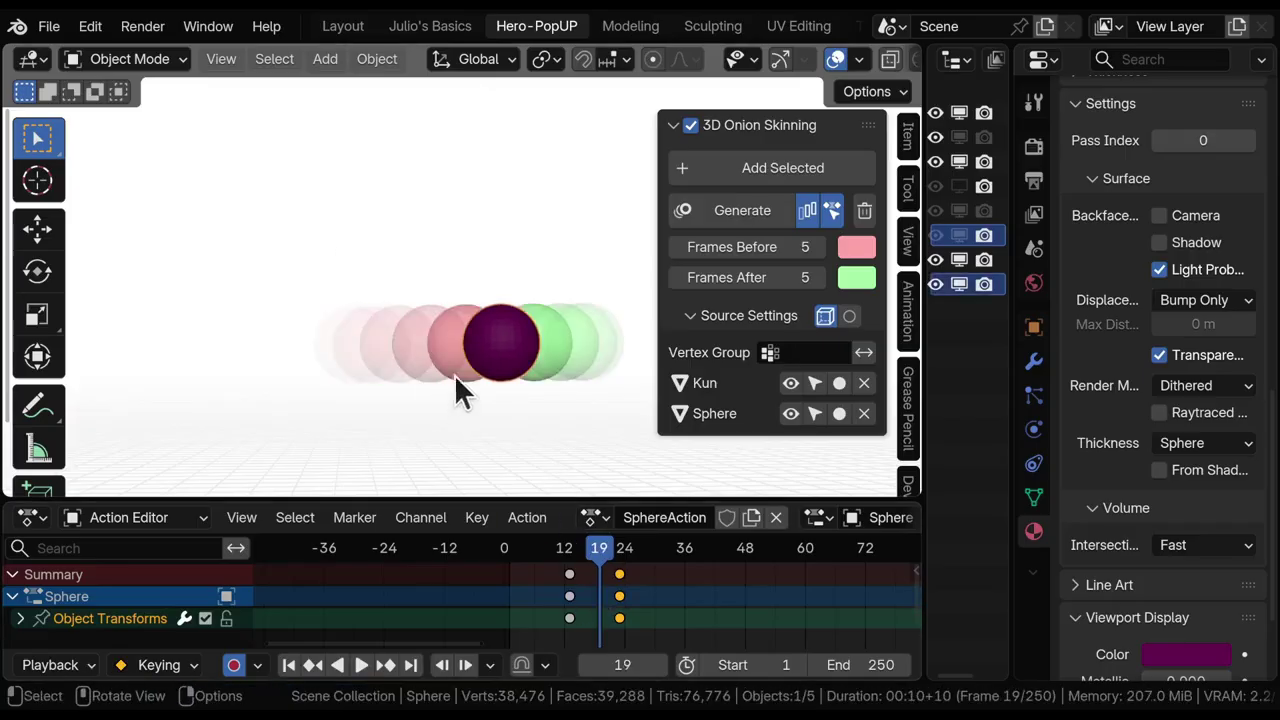
Raise the sphere at frame 19 to key an arc between its two outer keyframes
shift+middle_drag(473, 383, 449, 388)
shift+right_drag(595, 592, 601, 605)
key(g)
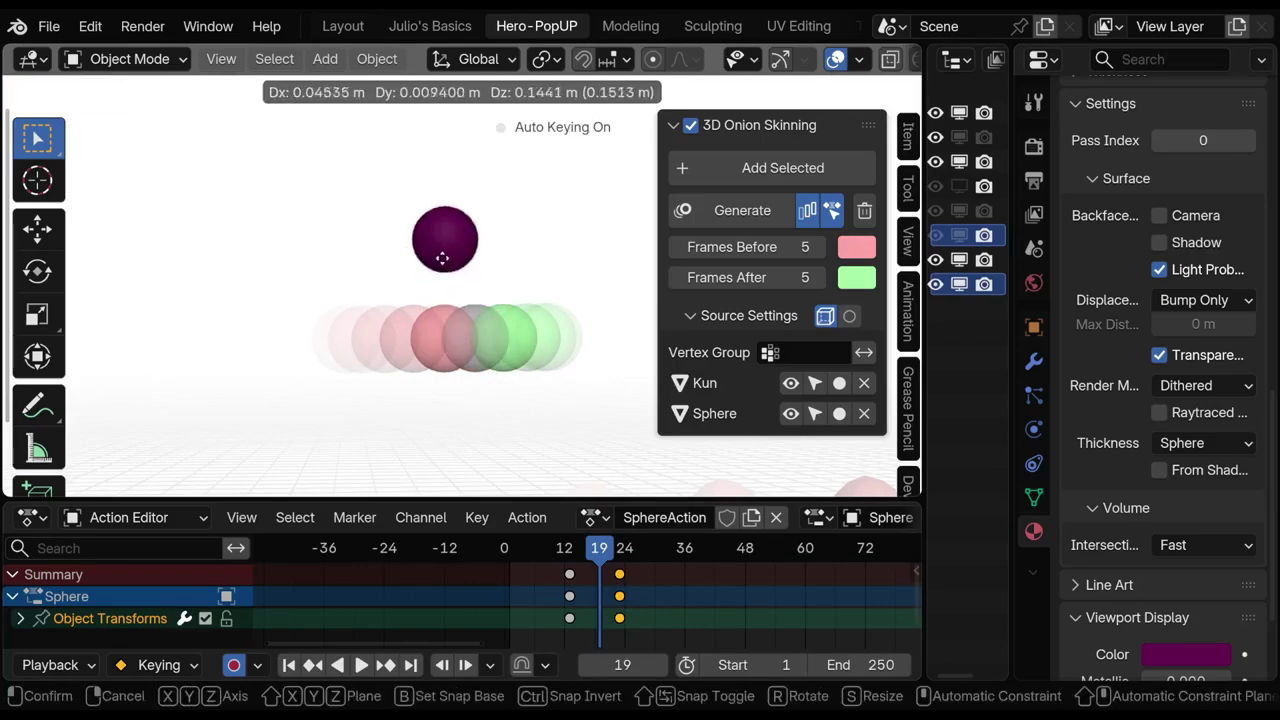
click(442, 178)
scroll(365, 300, up, 2)
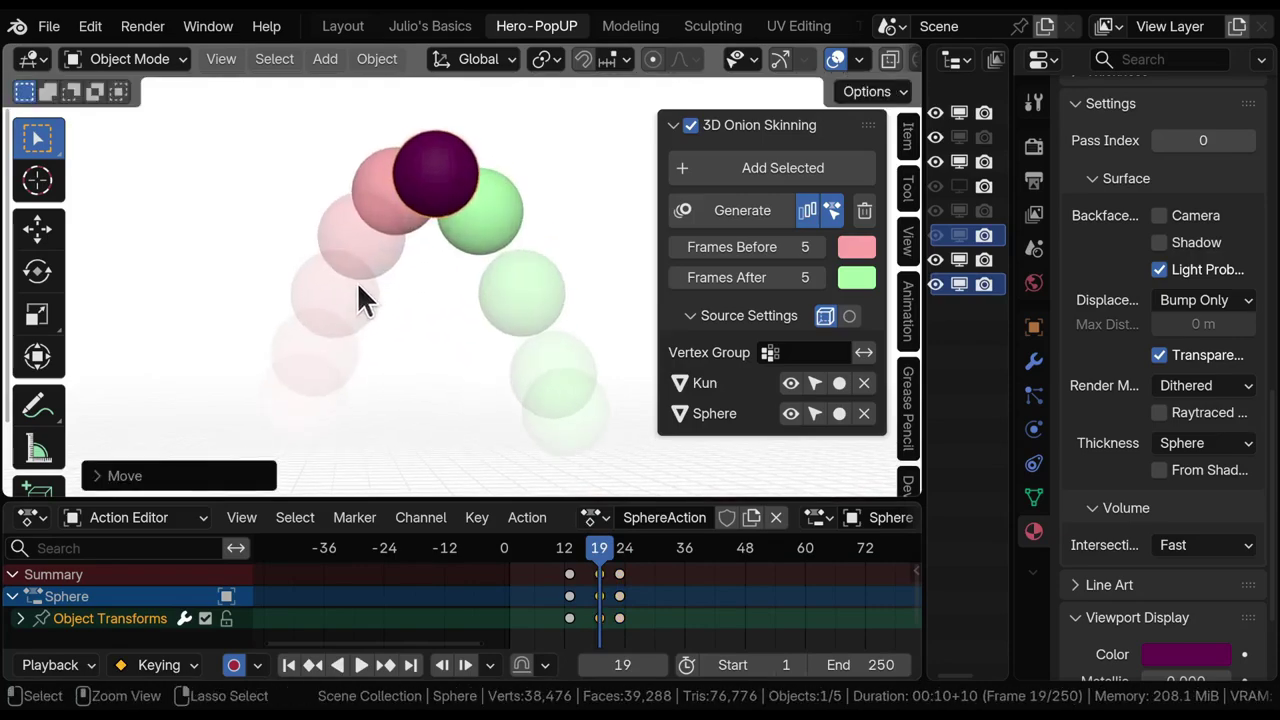
Show the sphere's animation curves in the Graph Editor and raise the peak keyframe of the height curve
click(592, 592)
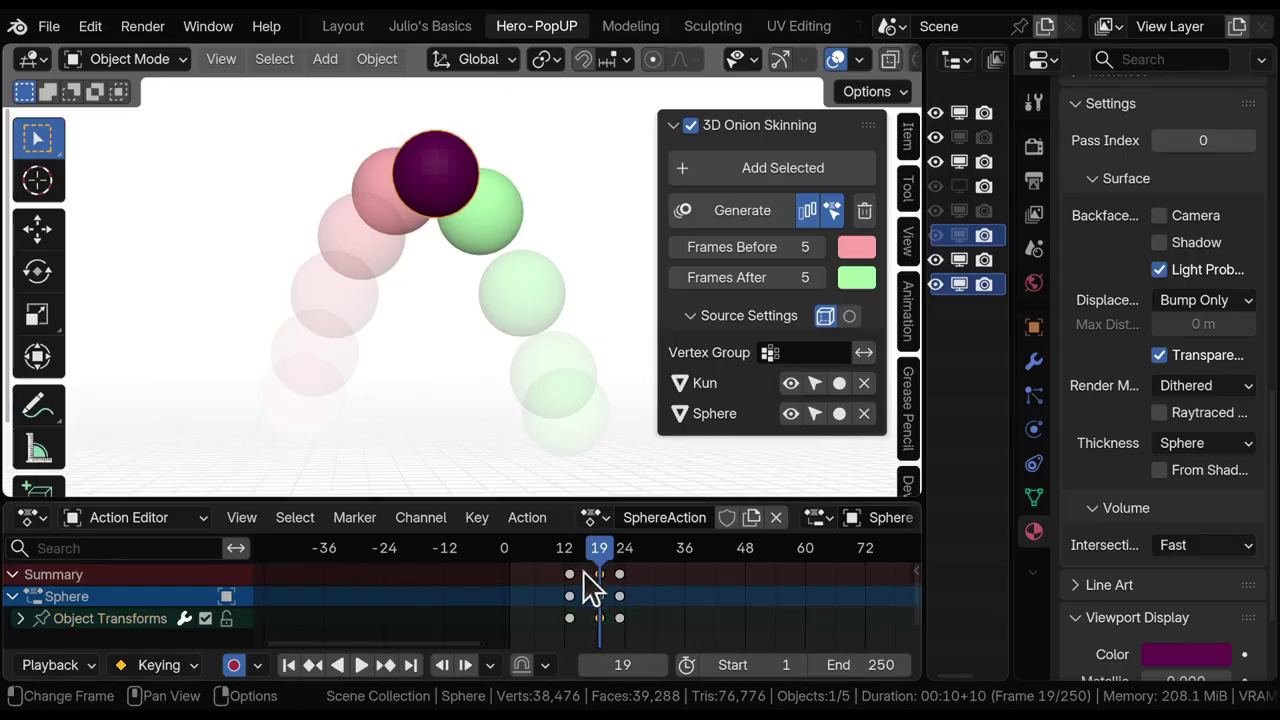
key(ctrl+Tab)
key(Home)
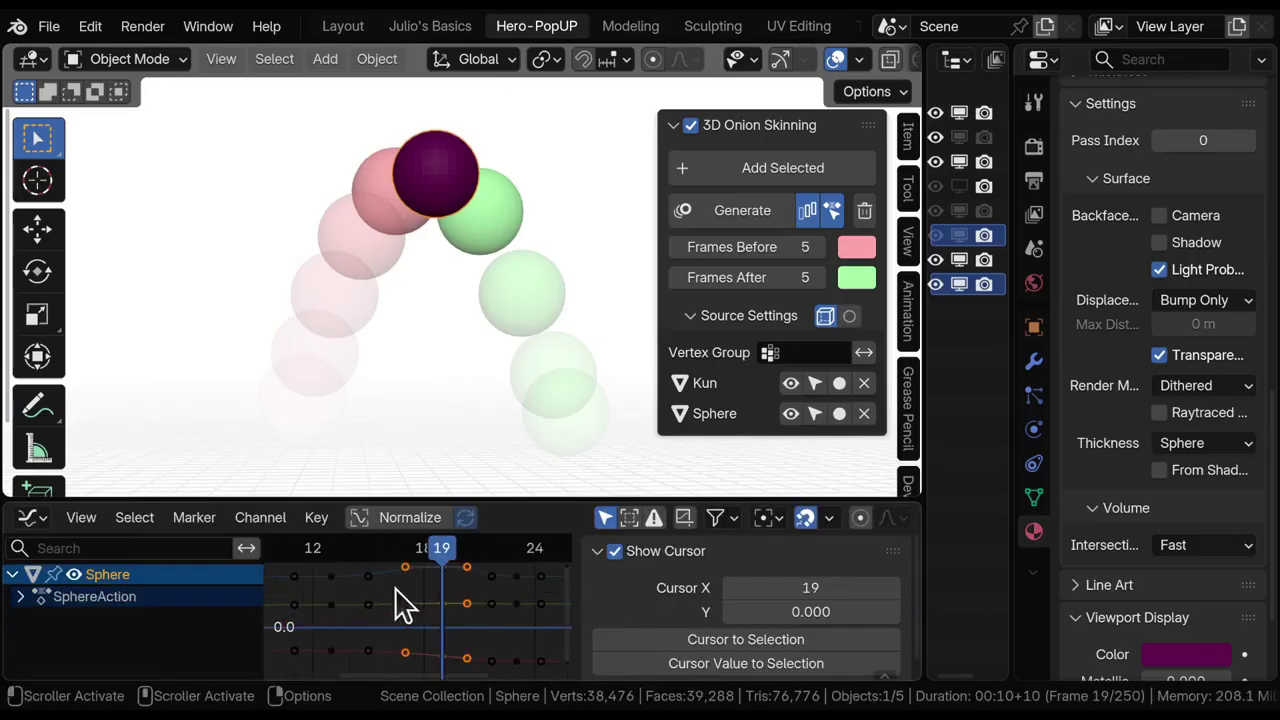
scroll(374, 611, down, 2)
scroll(382, 600, down, 2)
key(g)
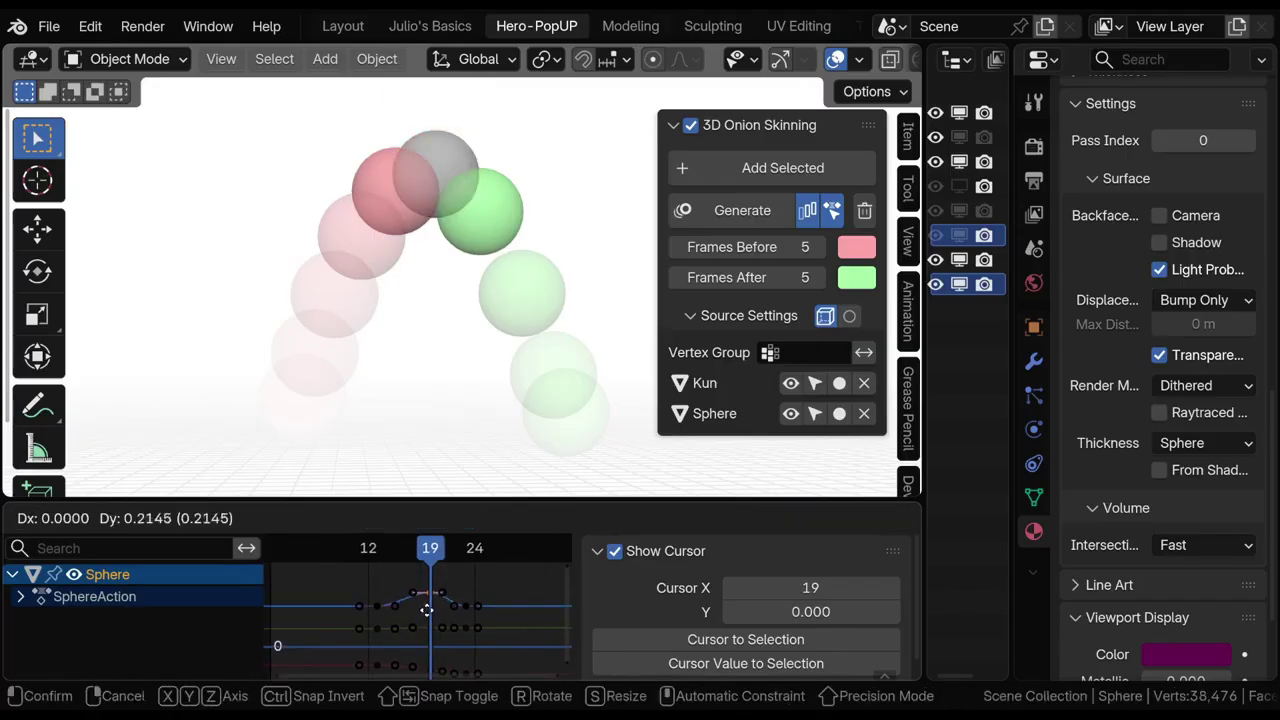
click(426, 611)
Move the height curve's peak keyframe to frame 18
scroll(314, 378, down, 1)
mouse_move(314, 378)
shift+middle_down()
mouse_move(321, 404)
mouse_move(318, 394)
shift+middle_up()
key(g)
click(423, 608)
Step through the frames to review the sphere's updated ghosts, stopping at frame 18
alt+scroll(431, 606, down, 4)
key(Left)
key(Left)
key(Left)
key(Left)
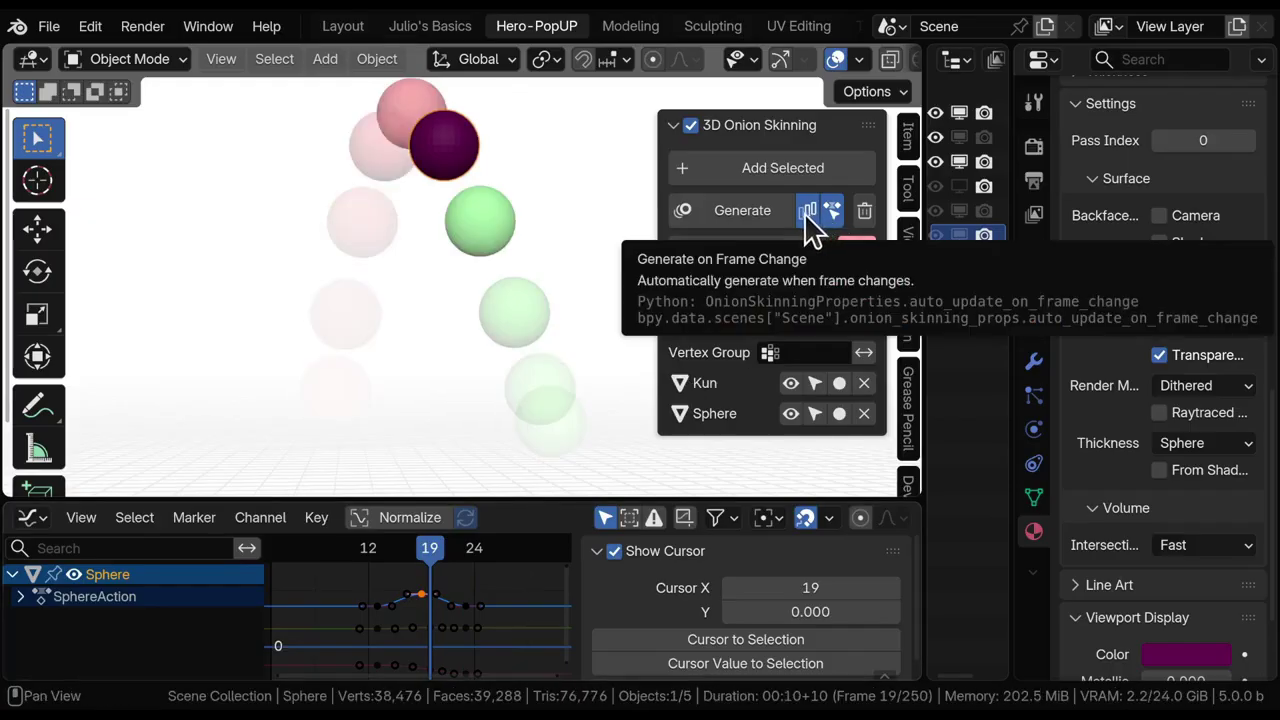
key(Left)
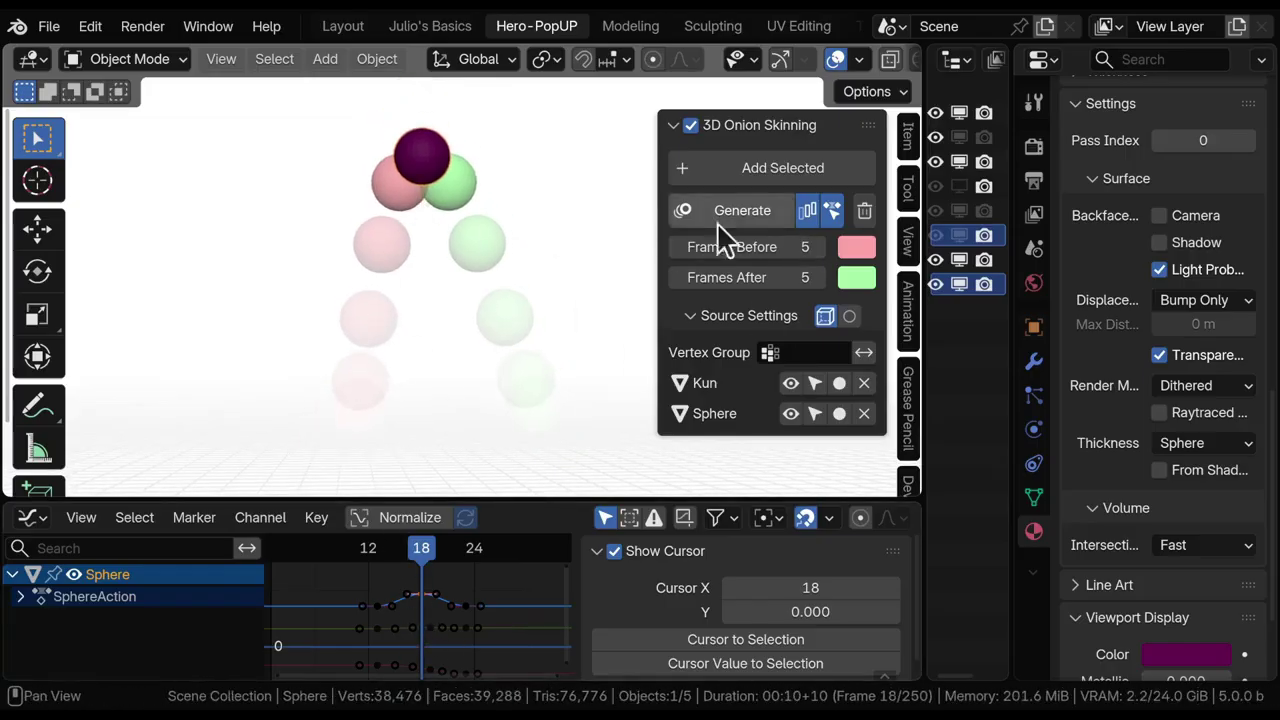
Lengthen the handles of the height curve's keyframe at frame 18 and rotate them into an upward slope
ctrl+middle_drag(403, 571, 410, 630)
key(s)
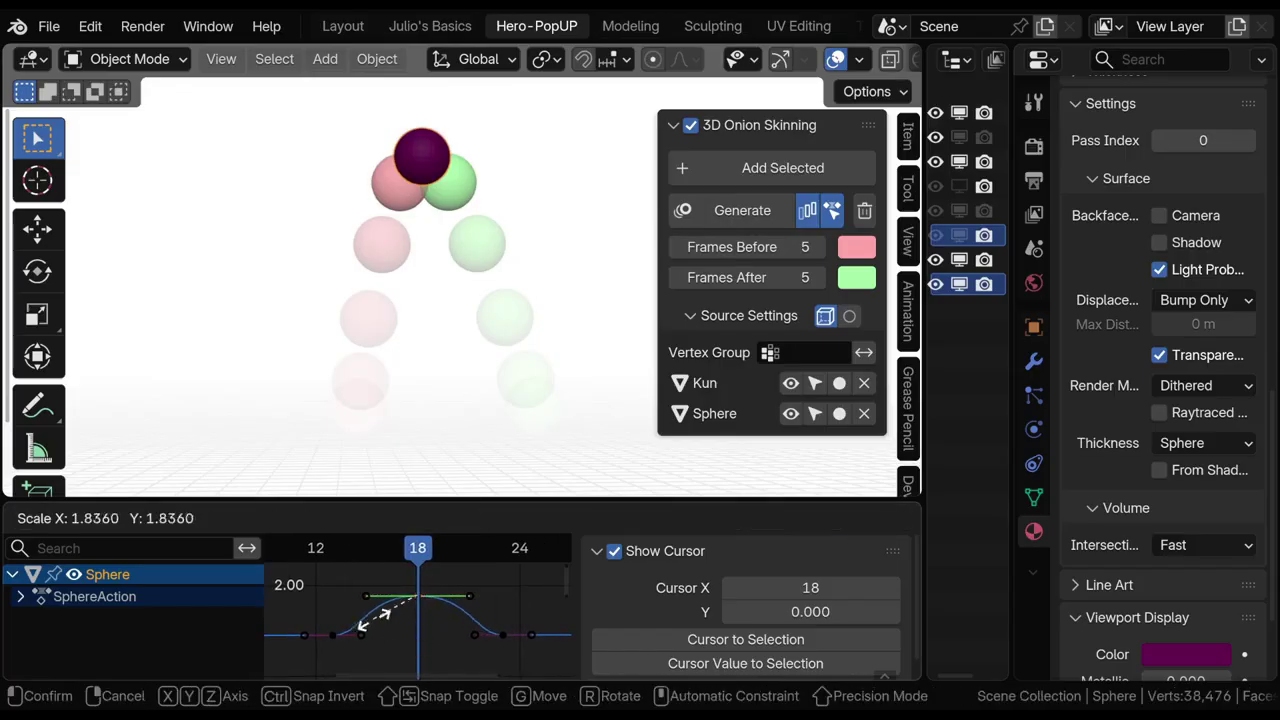
click(371, 629)
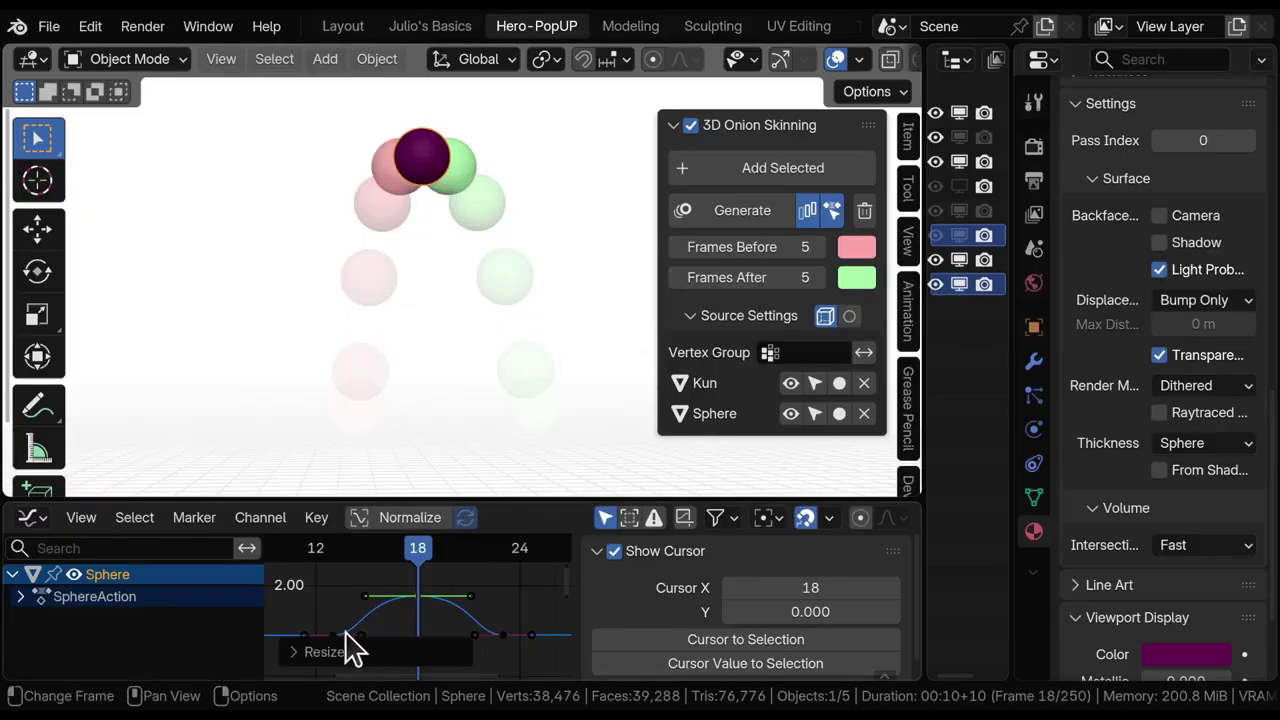
key(s)
click(340, 632)
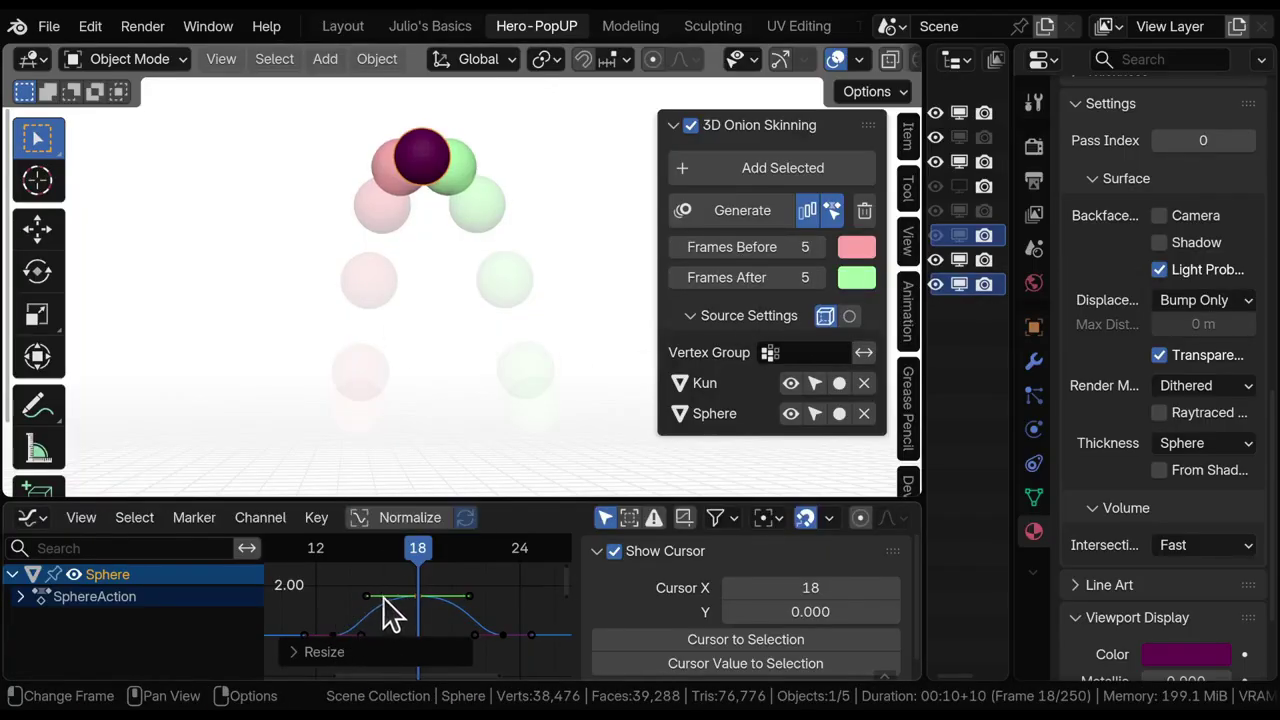
key(r)
click(390, 622)
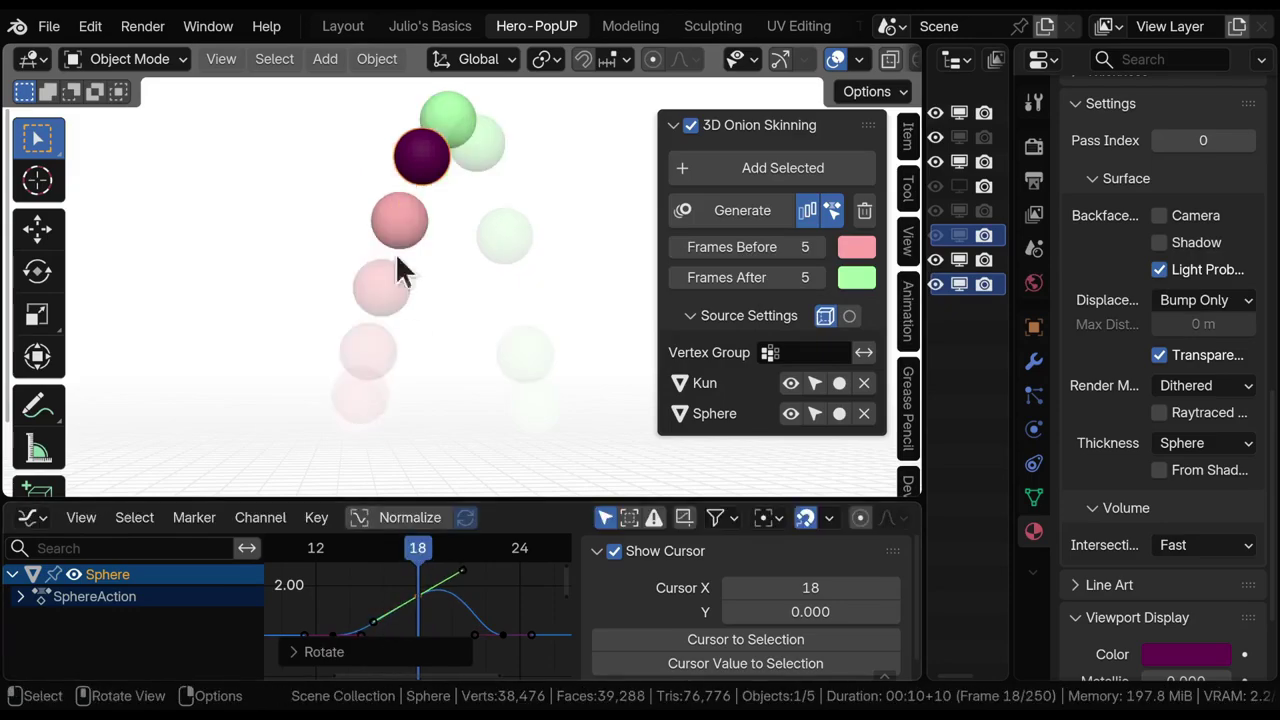
Turn off Generate on Frame Change and play the animation from around frame 13, stopping at frame 27
click(804, 216)
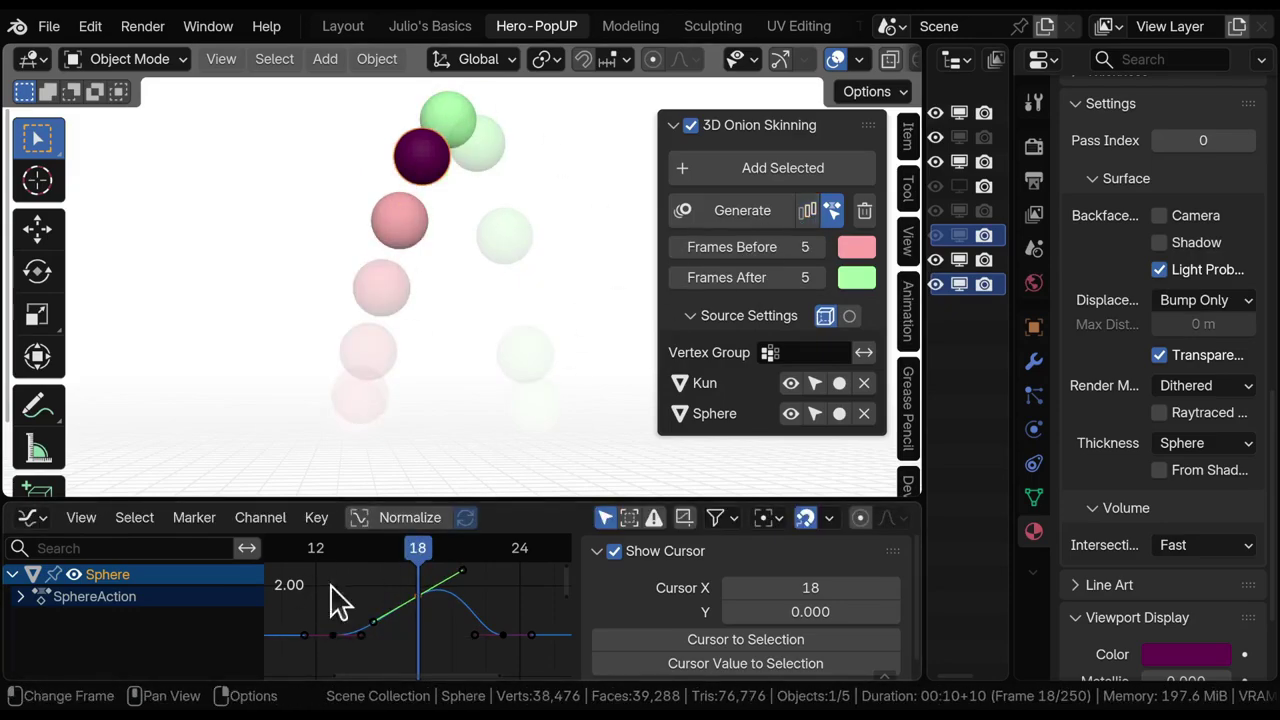
shift+right_drag(362, 606, 333, 633)
key(space)
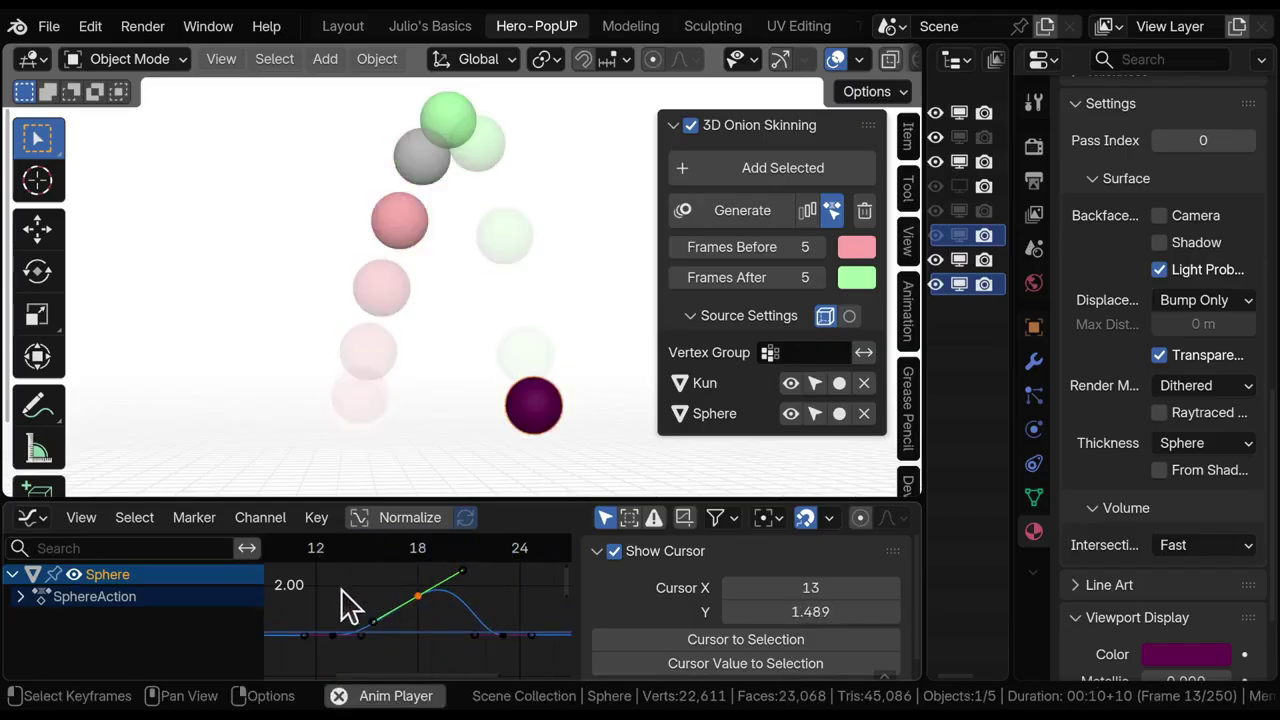
key(space)
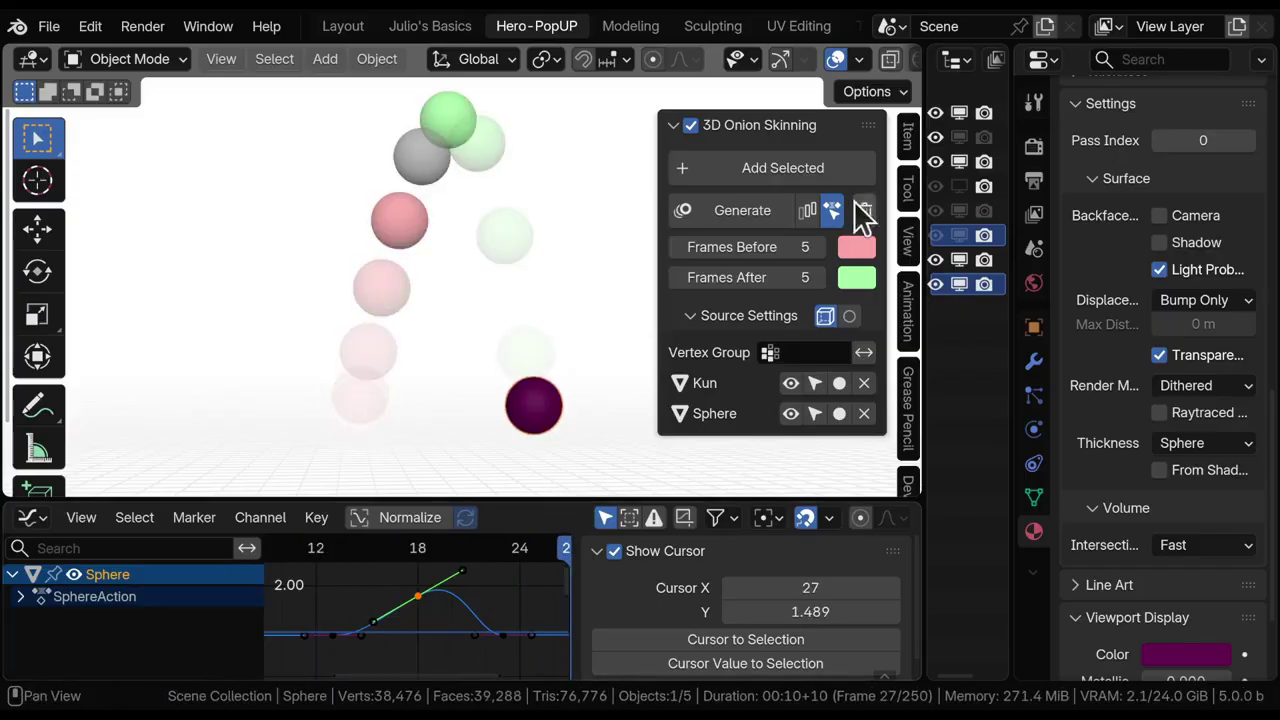
Clear the onion skin cache and remove the sphere from both the onion skinning sources and the scene
click(833, 209)
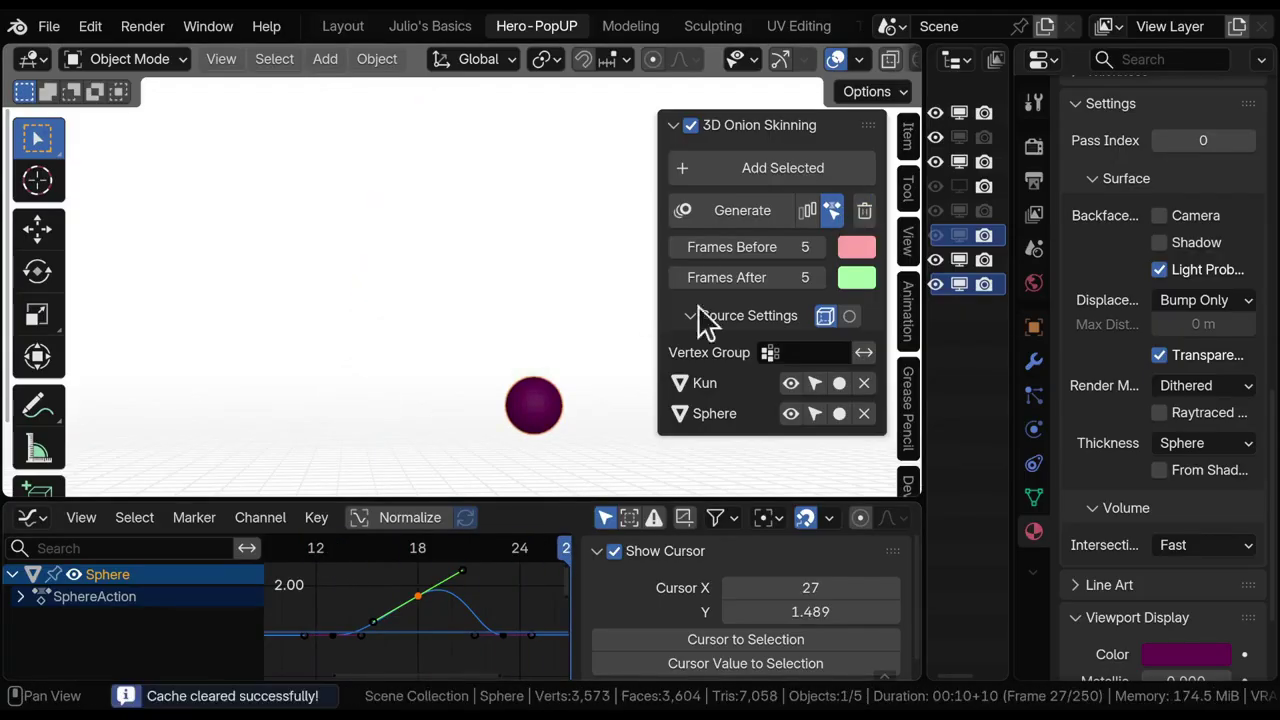
click(863, 413)
key(Home)
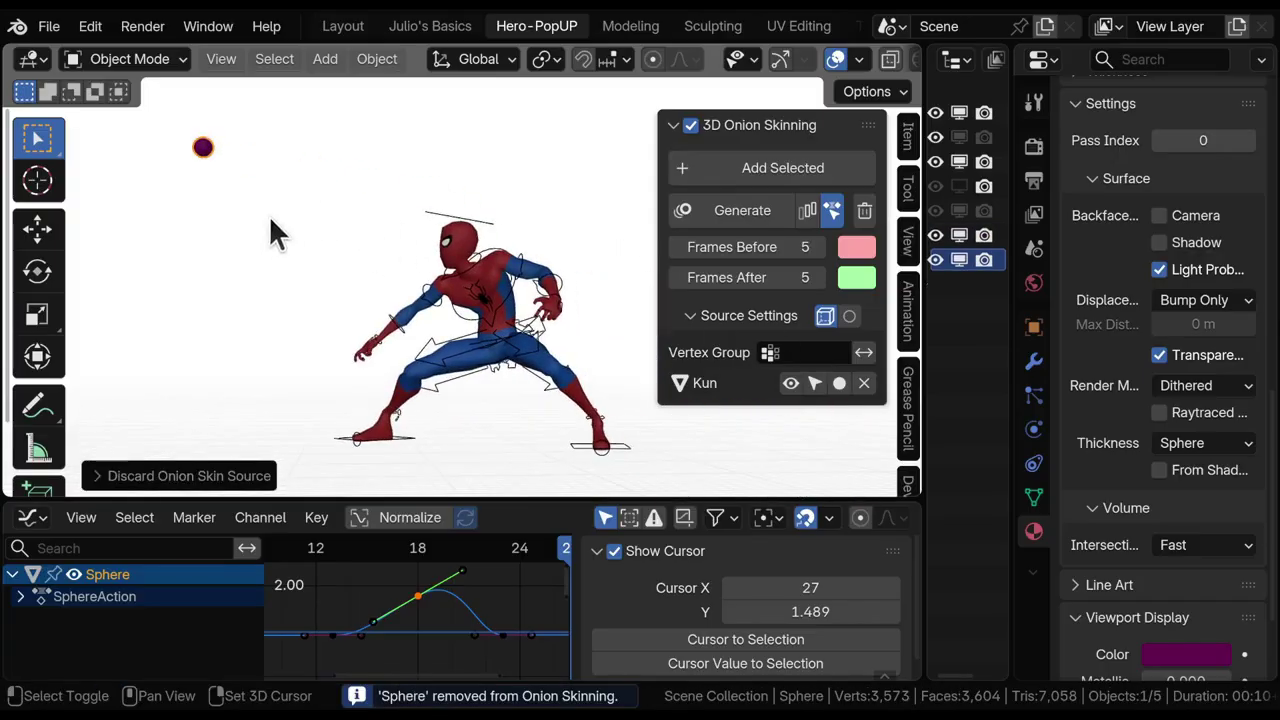
key(Delete)
Maximize the 3D viewport and select the character's body mesh
key(ctrl+space)
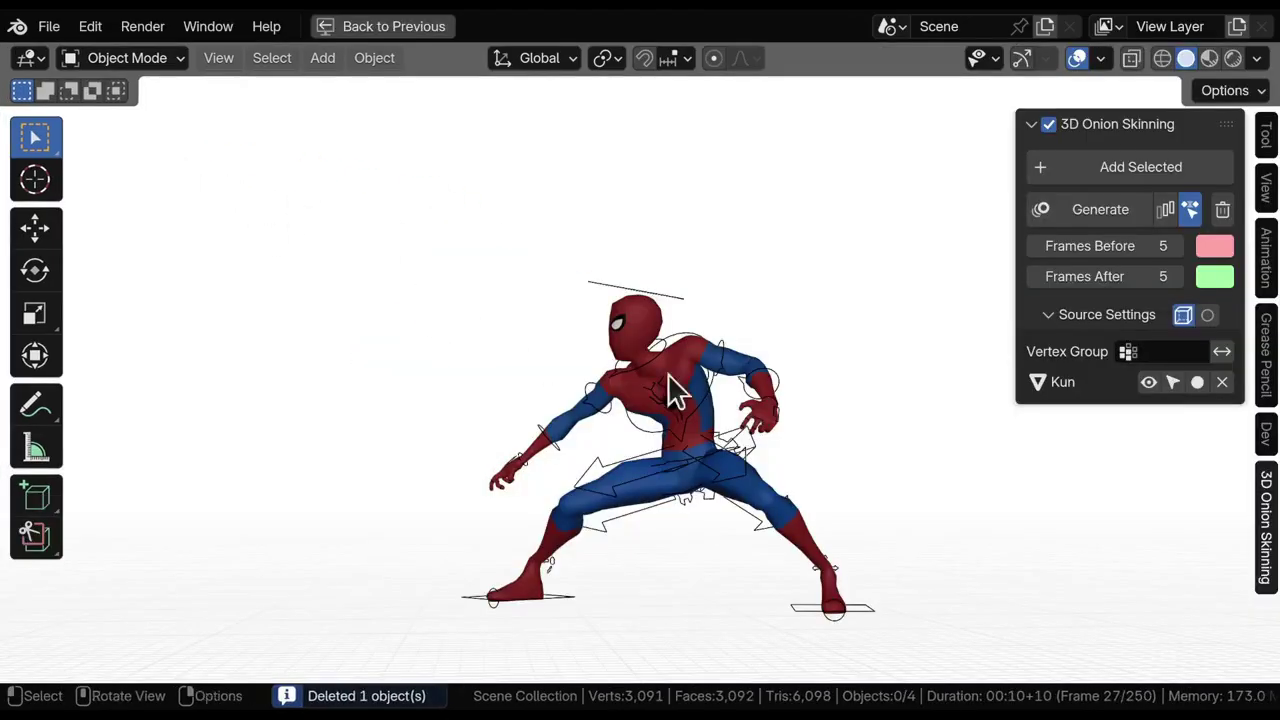
middle_drag(790, 418, 657, 325)
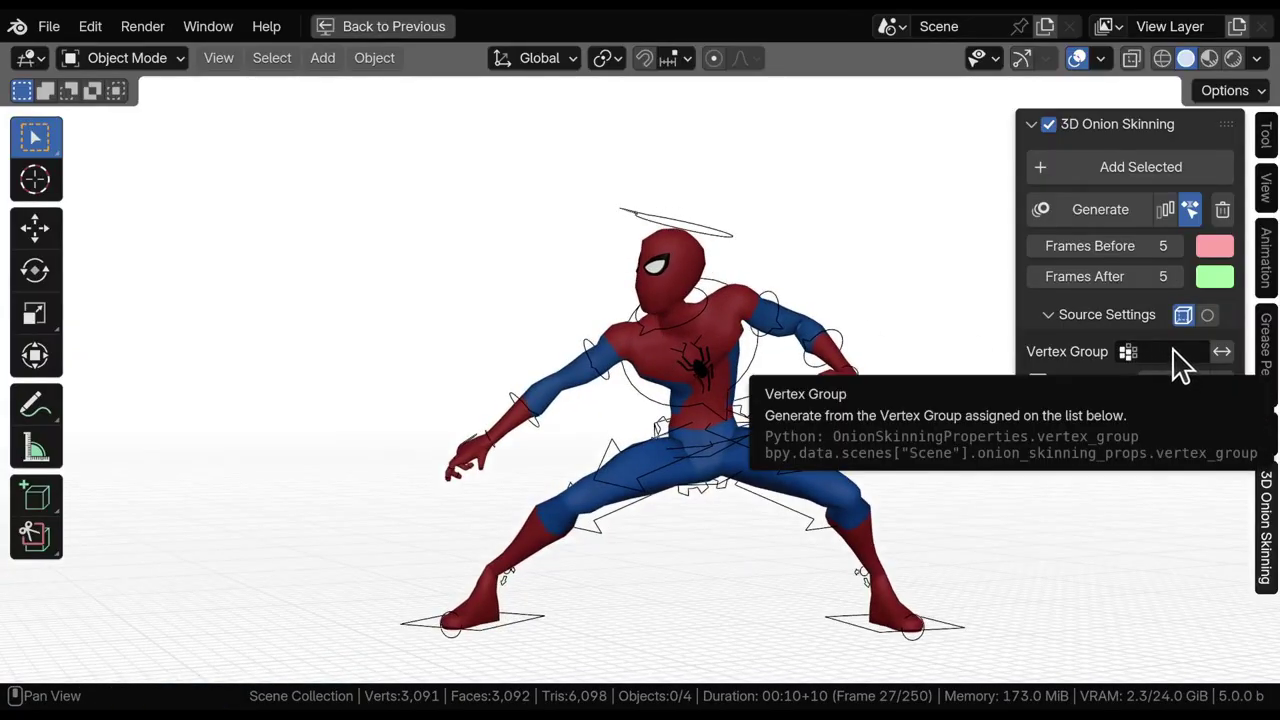
click(658, 272)
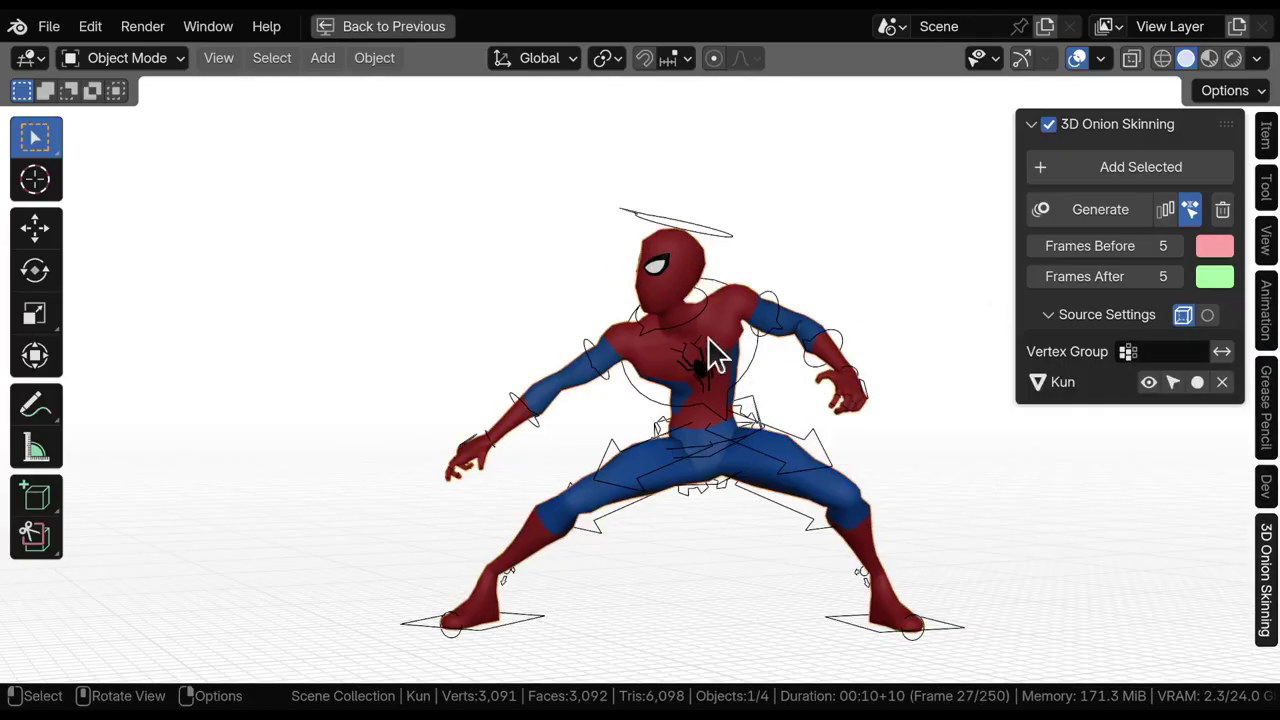
ctrl+middle_drag(562, 305, 598, 325)
scroll(598, 330, down, 3)
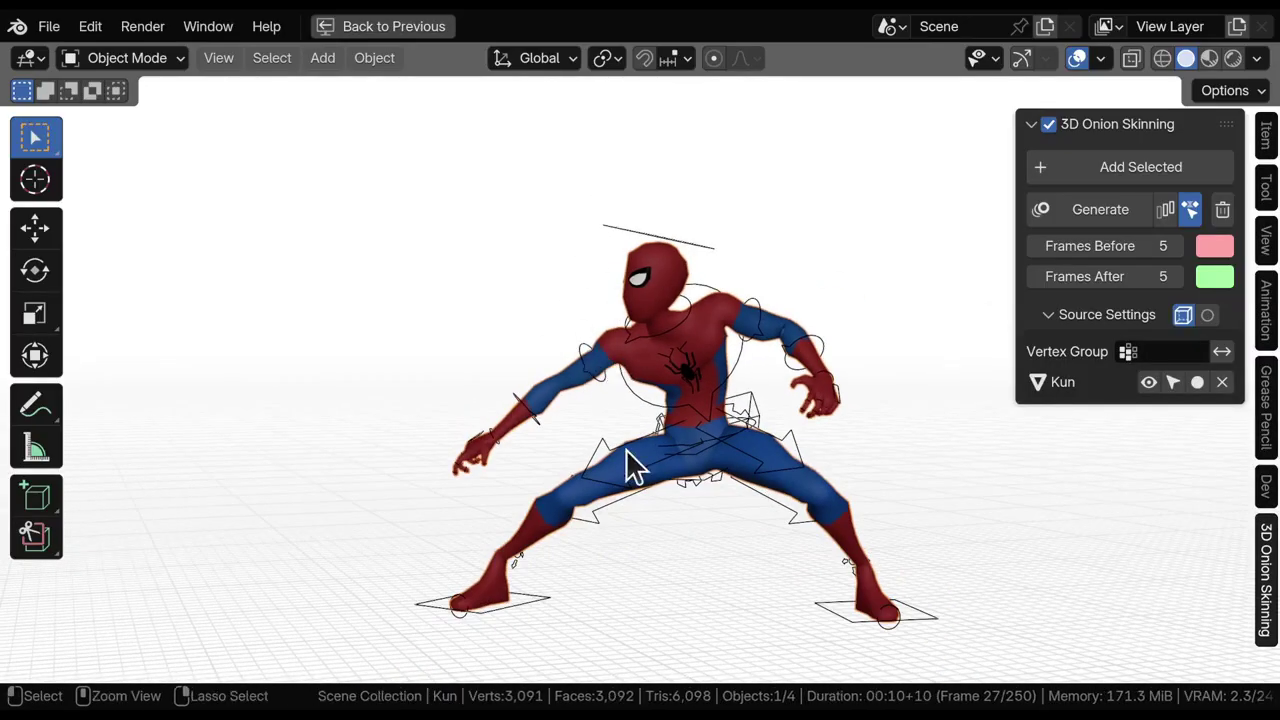
Restore the full editor layout and widen the Outliner so the Kun object's entry is readable
key(ctrl+space)
drag(928, 388, 648, 358)
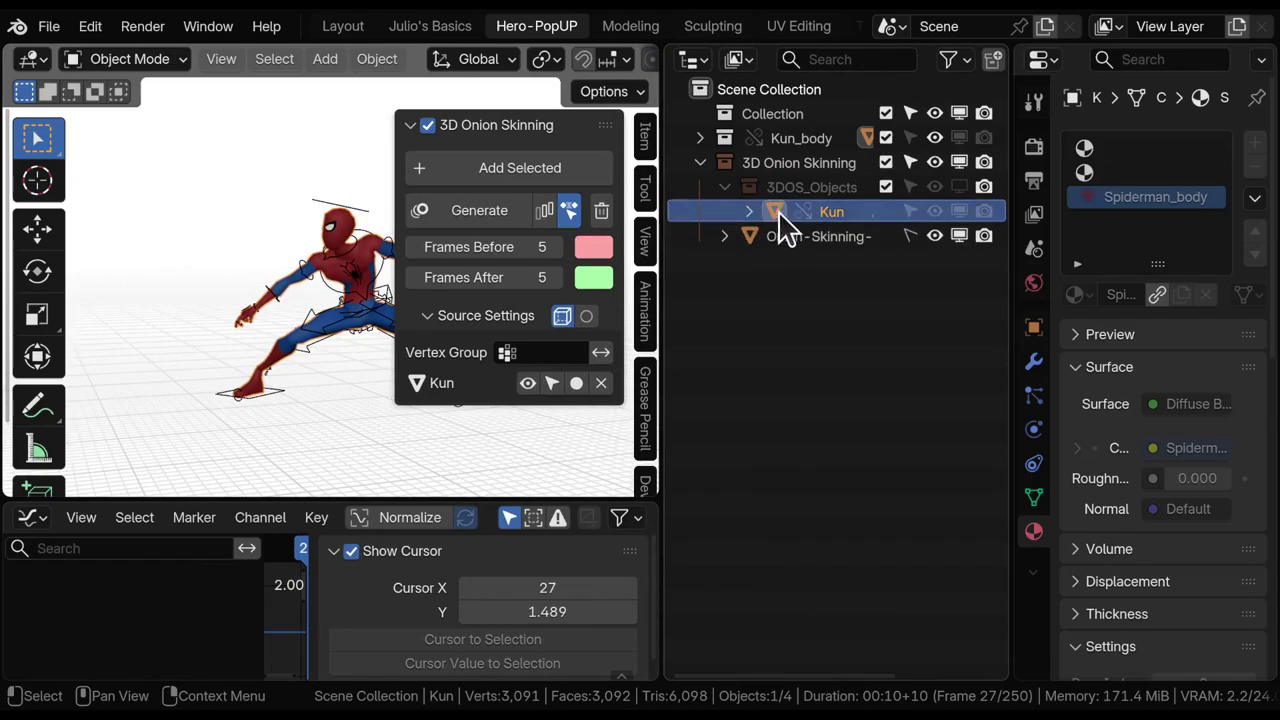
mouse_move(663, 252)
mouse_down()
mouse_move(609, 251)
mouse_move(652, 258)
mouse_up()
middle_drag(268, 284, 195, 247)
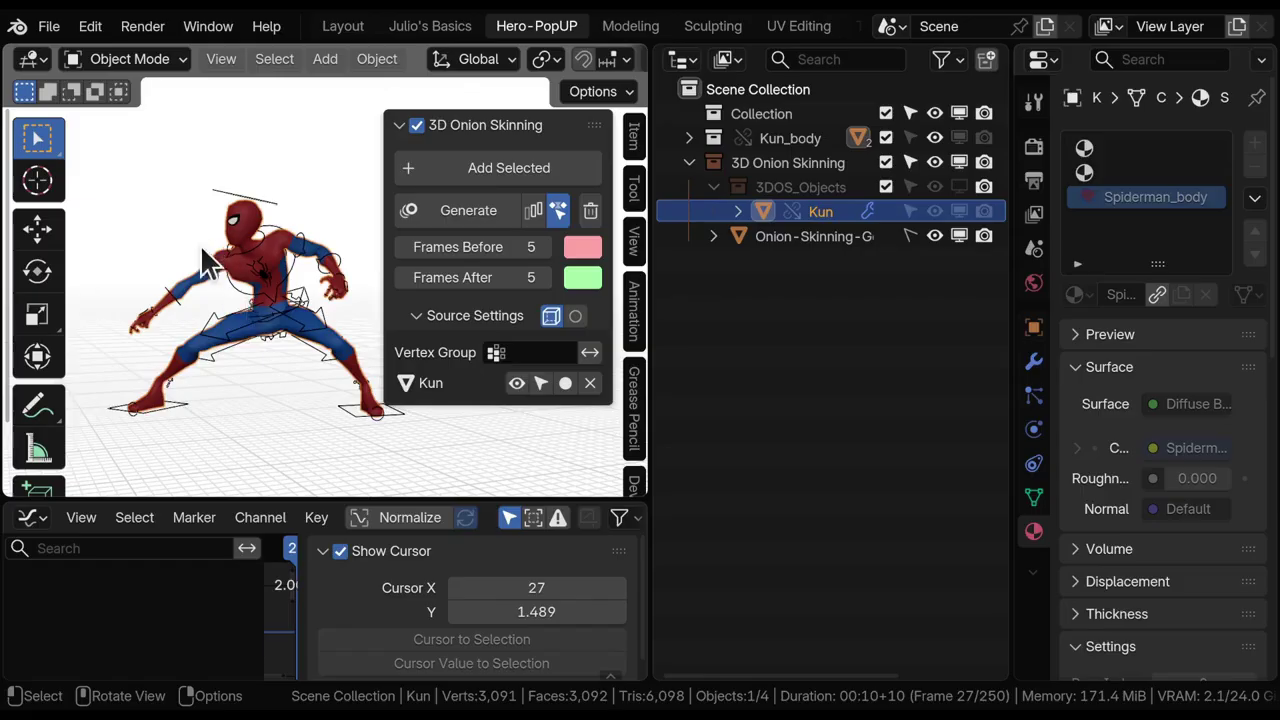
middle_drag(197, 250, 229, 217)
Make the overridden Kun object local and show its mesh data properties with the vertex groups
right_click(770, 213)
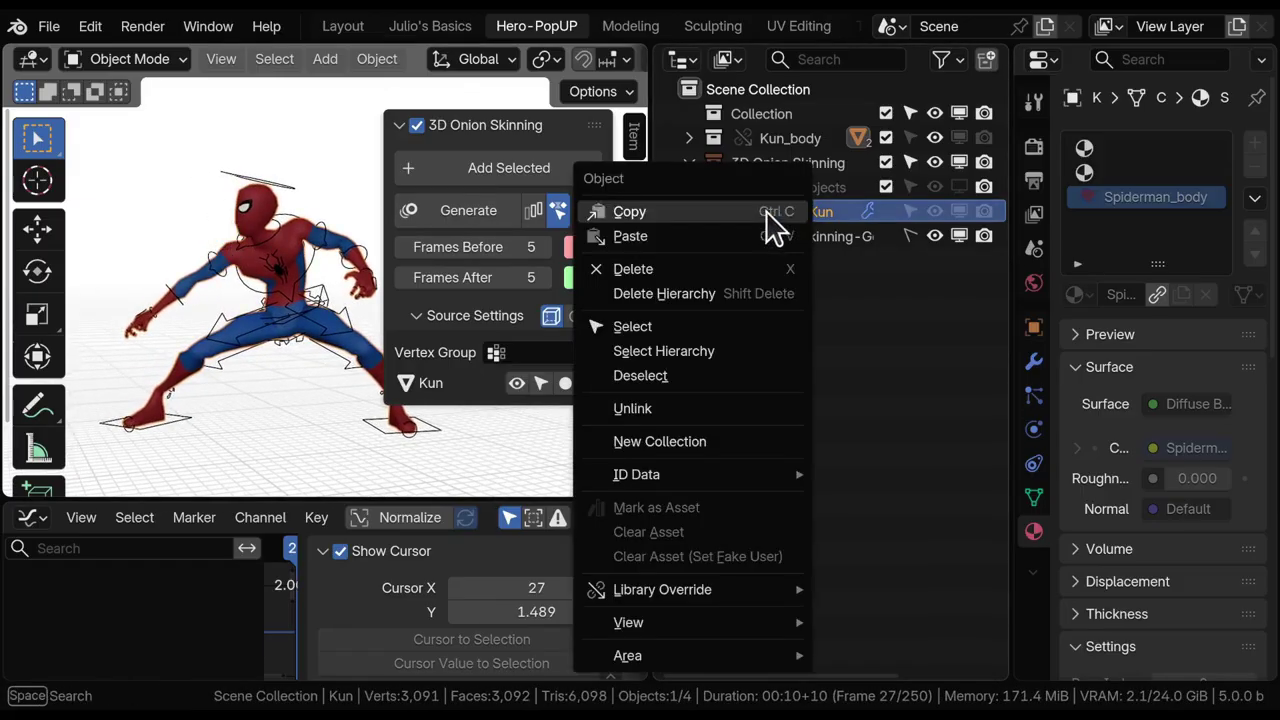
mouse_move(665, 478)
click(868, 210)
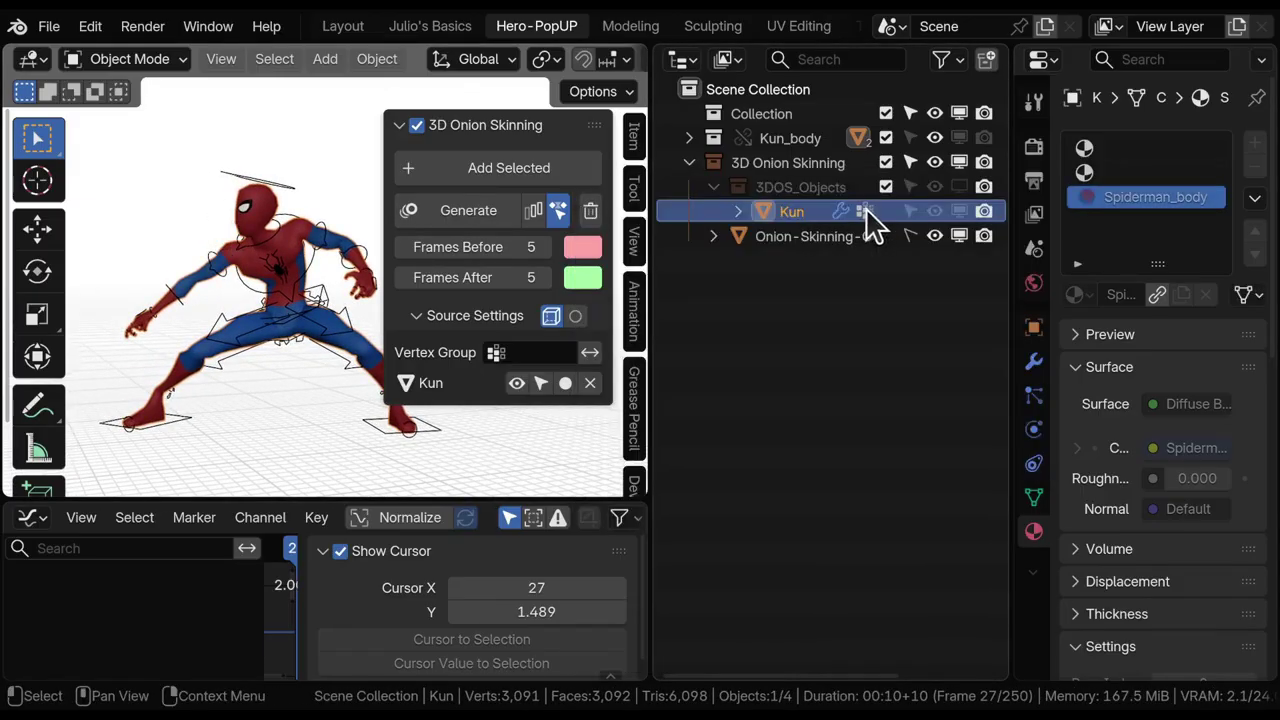
click(771, 214)
click(1034, 497)
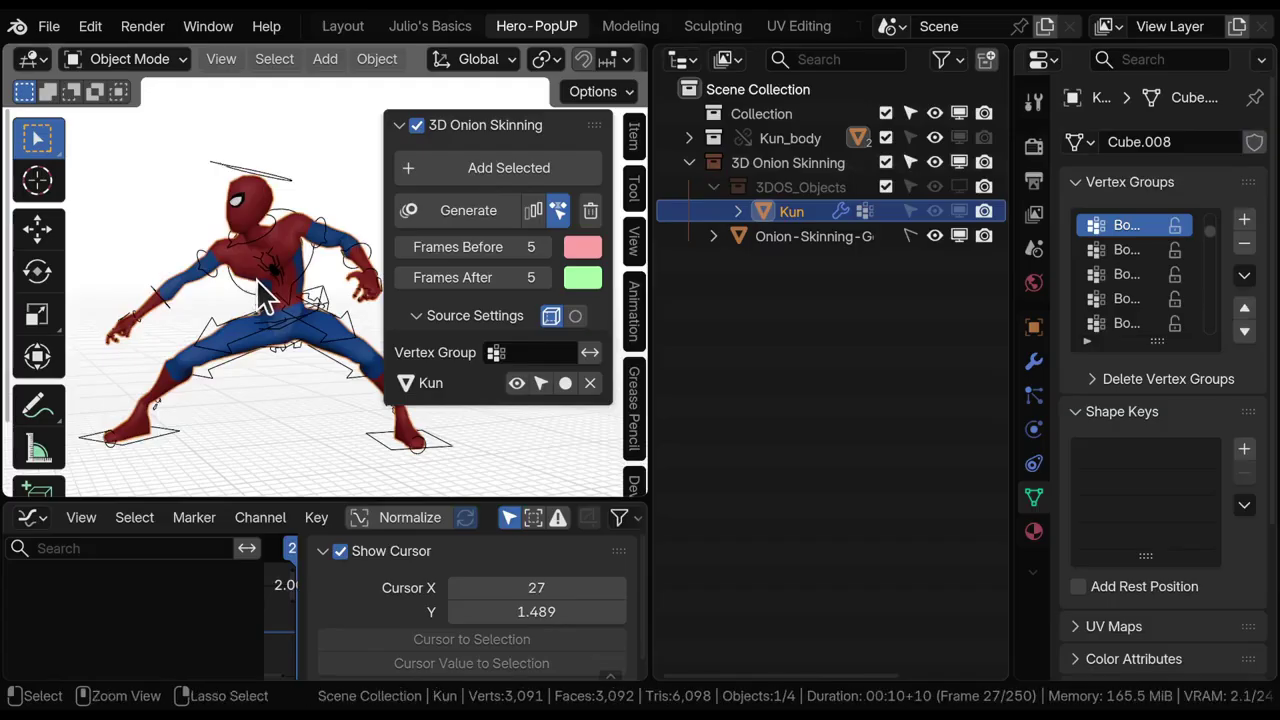
Maximize the 3D viewport, put the Kun mesh into Edit Mode and turn on X-ray
key(ctrl+space)
key(Tab)
key(Tab)
scroll(426, 330, down, 5)
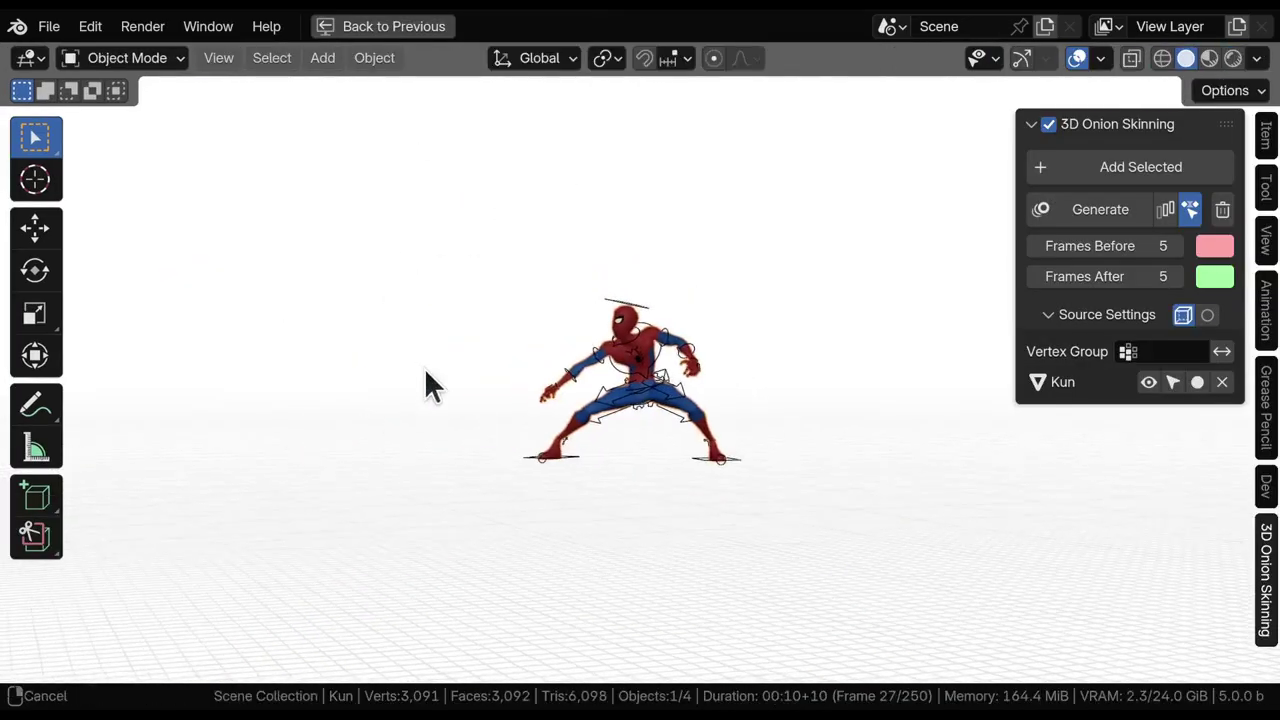
key(Tab)
shift+middle_drag(278, 268, 386, 339)
scroll(300, 290, up, 5)
shift+middle_drag(300, 290, 797, 257)
key(alt+z)
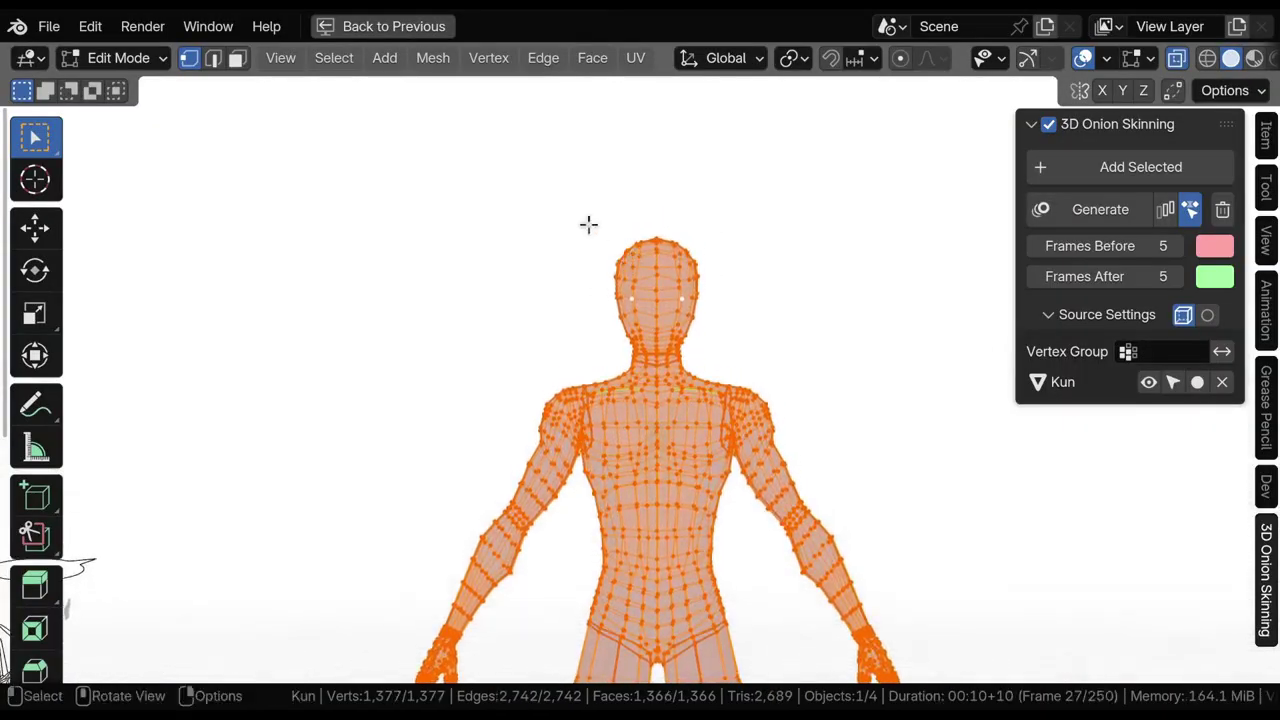
Assign the character's head vertices to a new vertex group and rename the group as Head in Weight Paint mode
drag(580, 214, 727, 368)
middle_drag(712, 323, 577, 277)
key(ctrl+g)
click(553, 277)
key(ctrl+Tab)
click(403, 205)
click(610, 60)
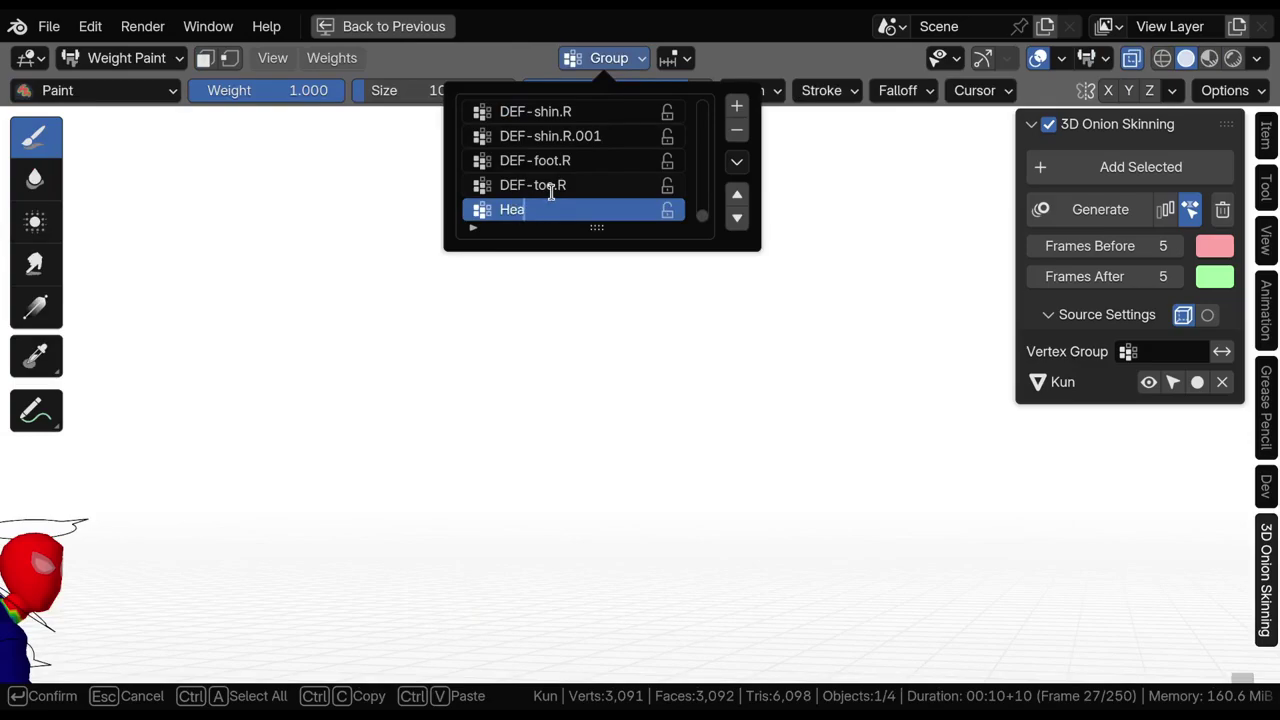
Return the Kun mesh to Object Mode, turn off X-ray and select the character's rig
middle_drag(479, 414, 472, 491)
key(ctrl+Tab)
key(Escape)
key(ctrl+Tab)
click(365, 377)
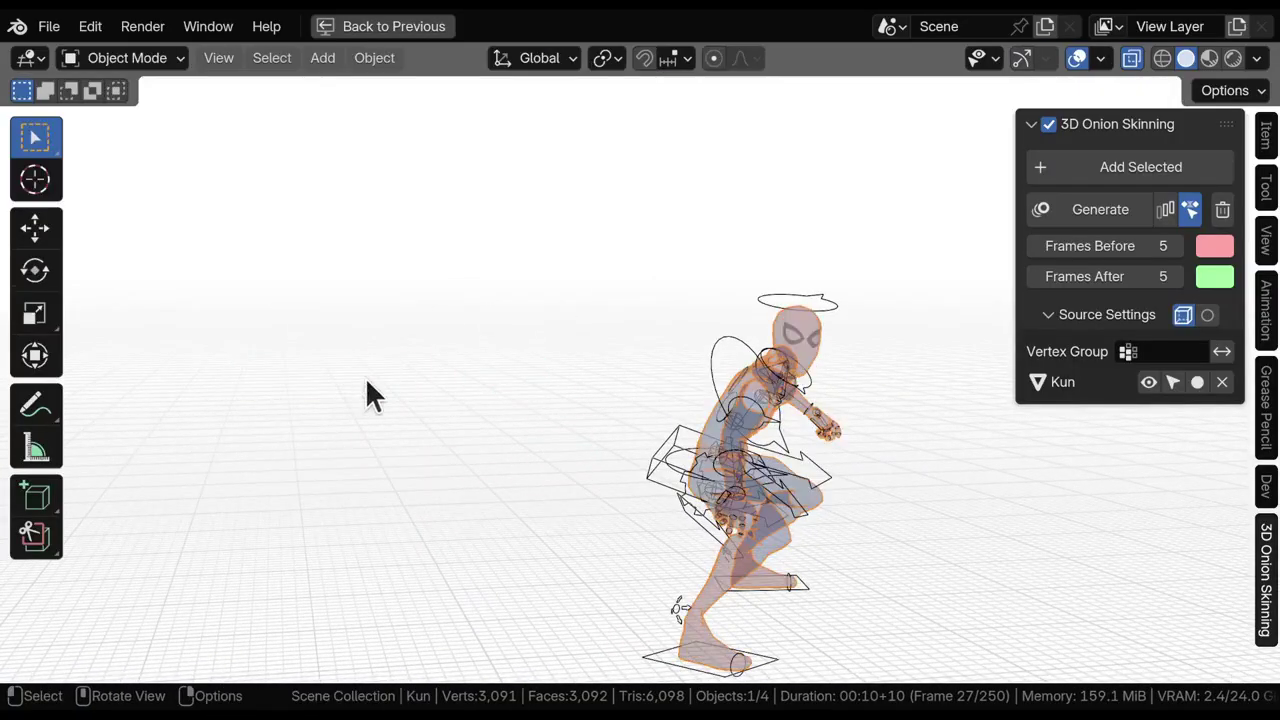
click(832, 306)
middle_drag(596, 371, 699, 426)
key(alt+z)
shift+middle_drag(971, 455, 520, 340)
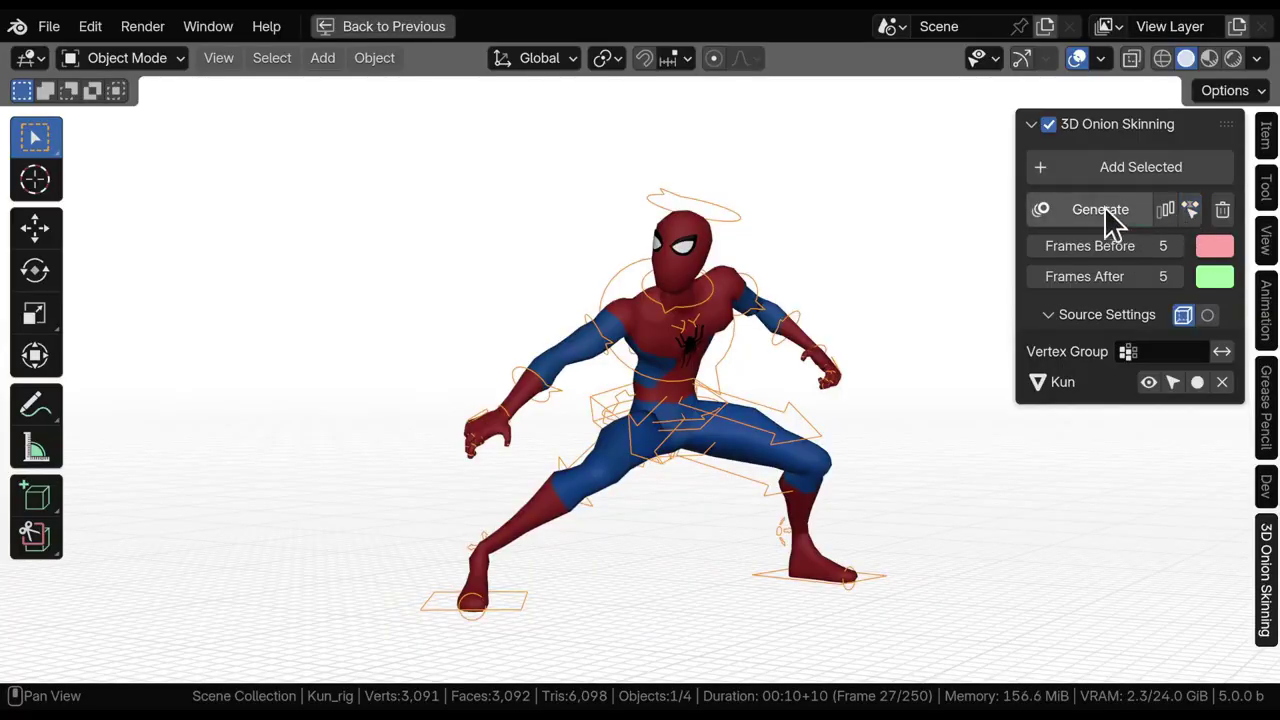
Generate the full-body onion skins with automatic updating on and move the animation to frame 41
click(1100, 210)
middle_drag(414, 286, 446, 410)
alt+middle_drag(566, 408, 627, 409)
shift+middle_drag(752, 434, 505, 222)
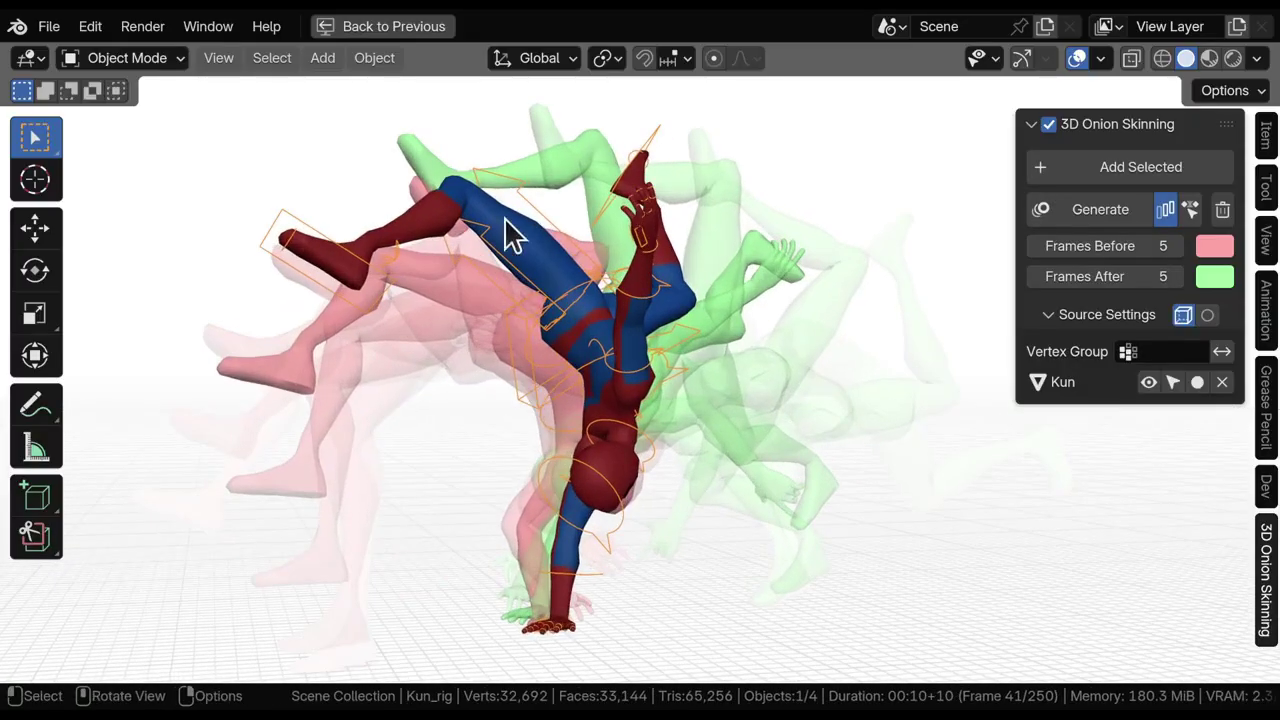
Limit the onion skins to the Head vertex group and scrub through the animation to refresh them
click(1160, 352)
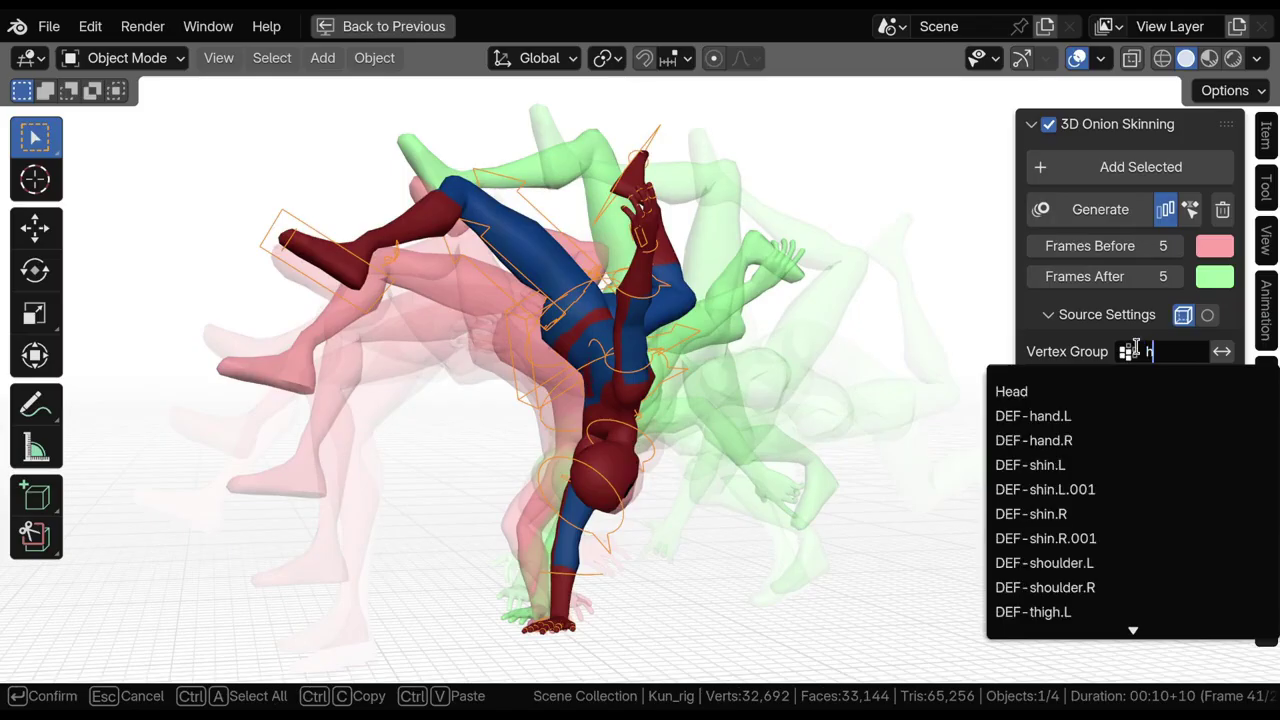
key(Return)
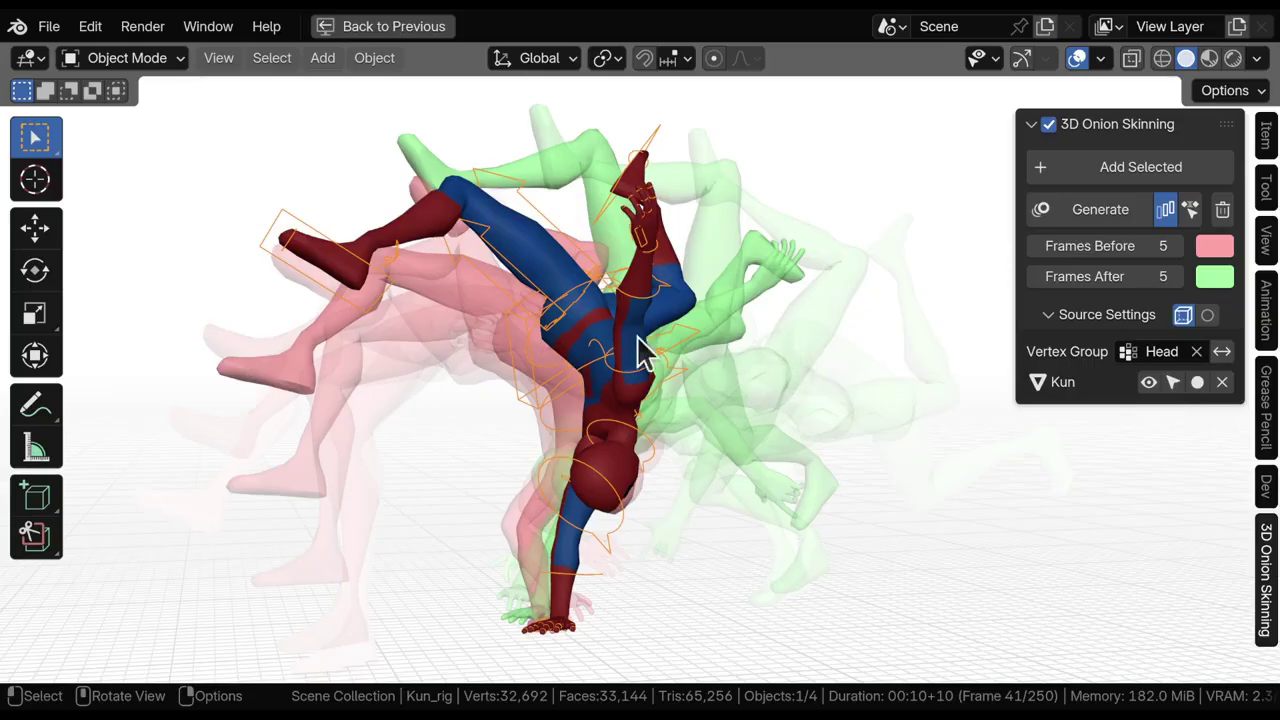
alt+shift+middle_drag(454, 370, 515, 367)
mouse_move(600, 355)
mouse_down()
mouse_move(554, 358)
mouse_move(577, 360)
mouse_up()
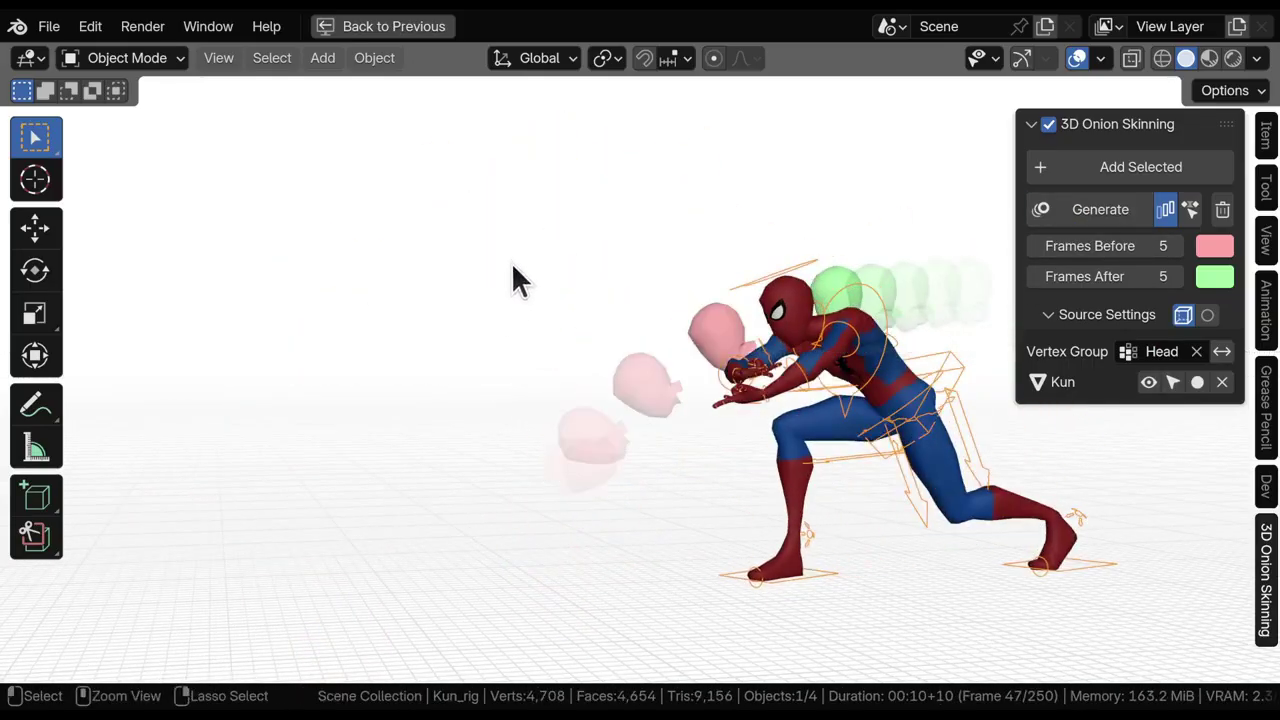
drag(420, 330, 450, 330)
alt+shift+middle_drag(450, 326, 469, 325)
Set both Frames Before and Frames After to 10 for the head onion skins
ctrl+middle_drag(371, 268, 376, 332)
shift+middle_drag(376, 332, 527, 341)
shift+middle_drag(384, 275, 460, 375)
middle_drag(405, 340, 435, 351)
scroll(390, 341, down, 2)
scroll(388, 338, up, 1)
drag(1106, 248, 1105, 295)
key(Return)
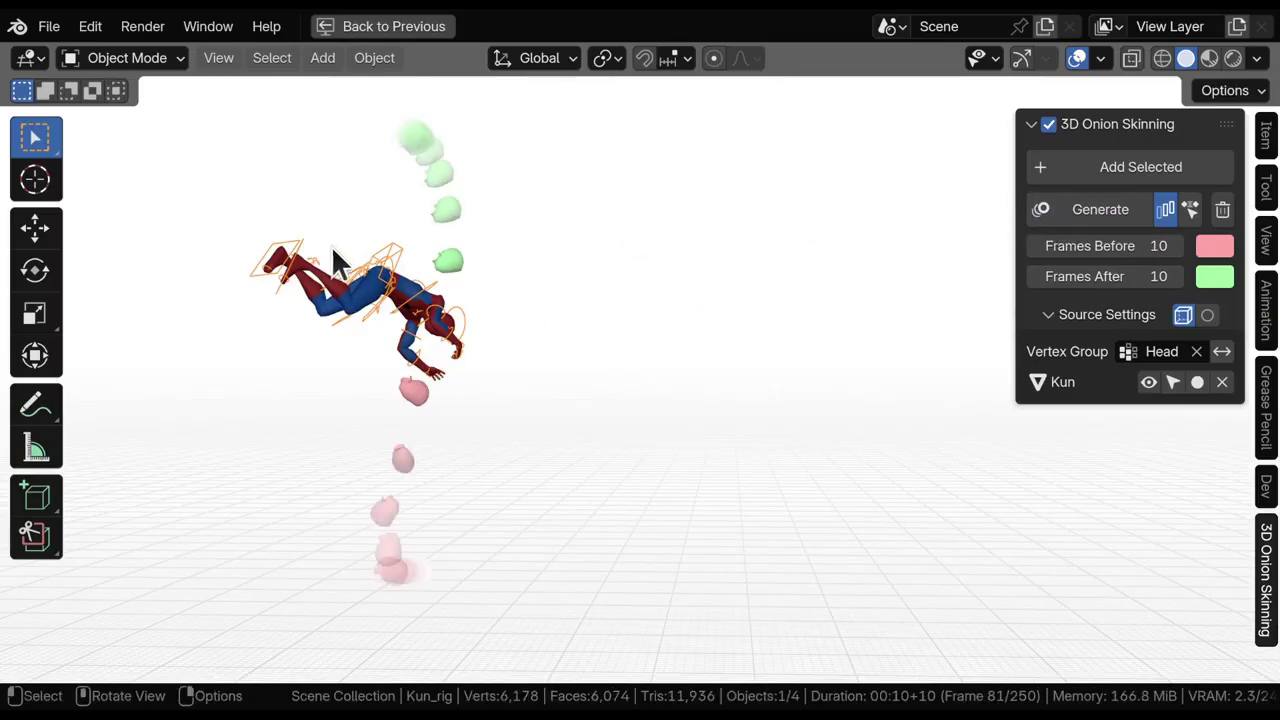
Scrub the animation to frame 95 and examine the trail of head onion skins
scroll(329, 245, down, 3)
alt+shift+middle_drag(464, 368, 534, 377)
middle_drag(768, 448, 585, 420)
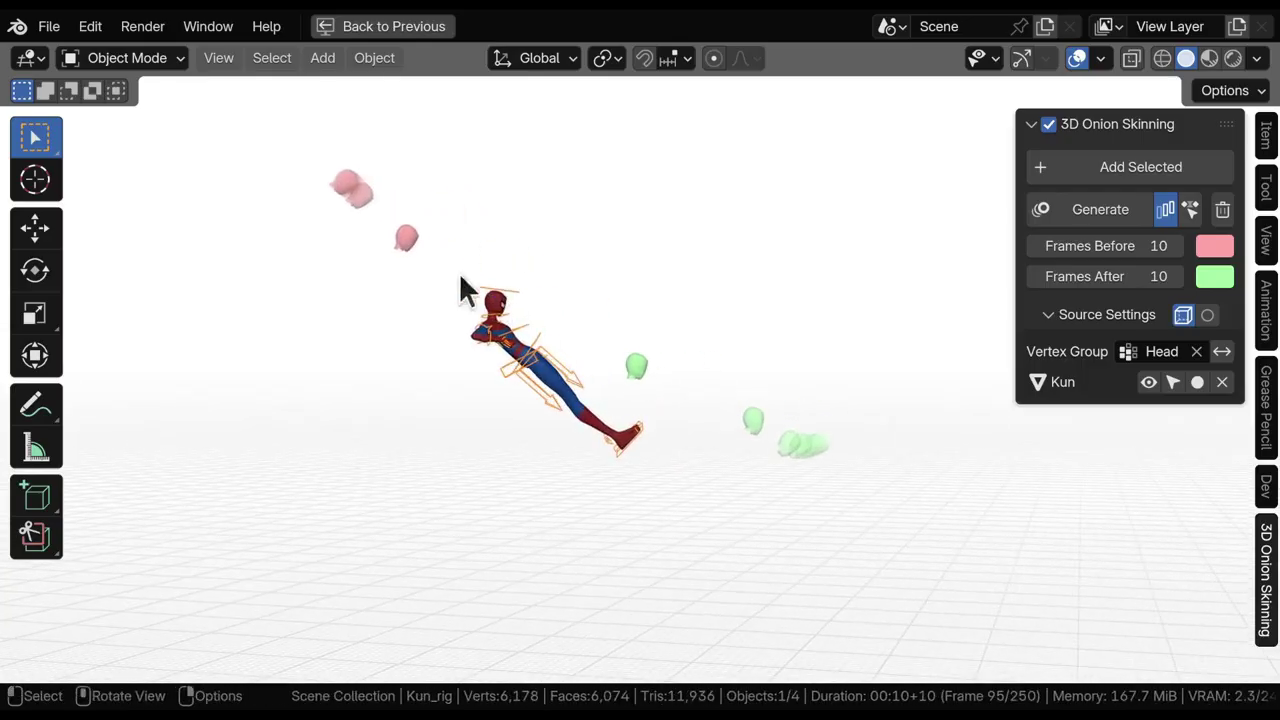
drag(443, 330, 506, 369)
mouse_move(506, 369)
middle_down()
mouse_move(620, 354)
mouse_move(490, 380)
middle_up()
drag(484, 368, 483, 586)
key(Escape)
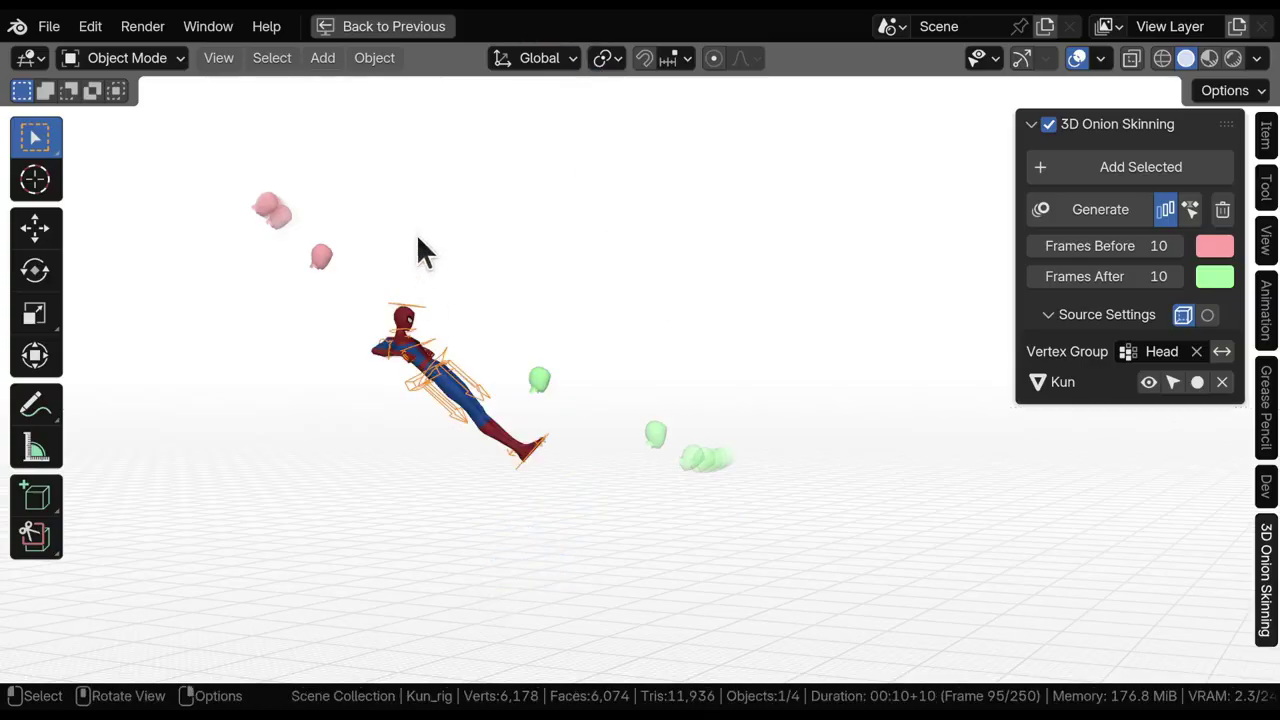
shift+middle_drag(388, 308, 411, 353)
ctrl+middle_drag(411, 353, 407, 218)
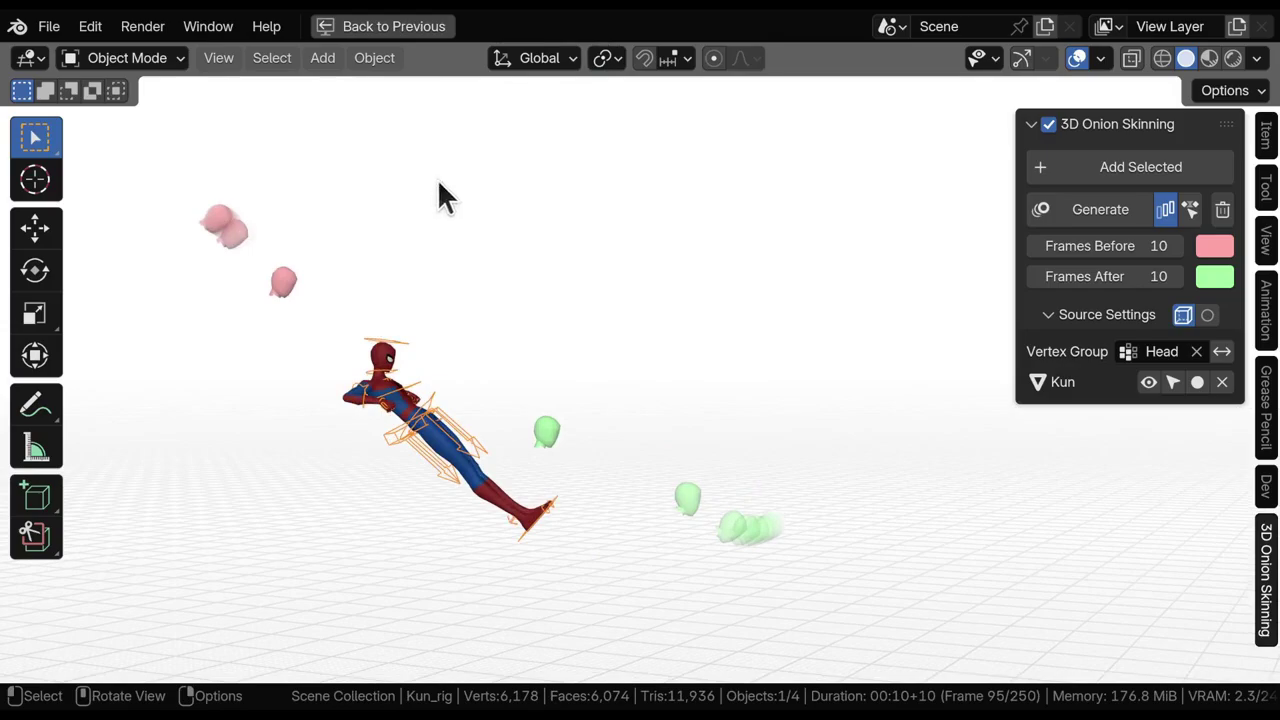
key(z)
click(447, 555)
shift+middle_drag(330, 360, 414, 355)
ctrl+middle_drag(500, 441, 506, 452)
alt+shift+middle_drag(636, 555, 504, 545)
mouse_move(505, 560)
mouse_down()
mouse_move(651, 543)
mouse_move(688, 556)
mouse_move(765, 548)
mouse_move(559, 503)
mouse_move(686, 514)
mouse_move(636, 514)
mouse_up()
key(z)
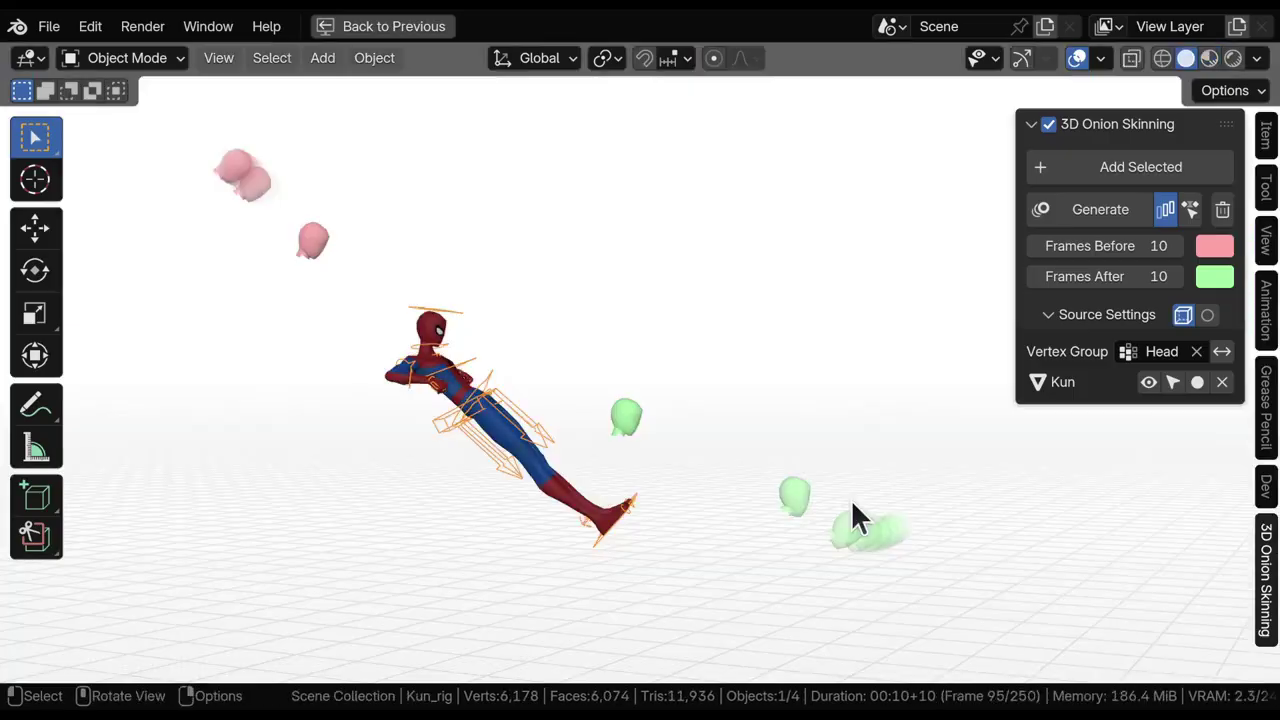
Turn off automatic onion skin updating and generate the head skins manually at frame 95
mouse_move(332, 369)
alt+shift+mouse_down()
mouse_move(463, 414)
mouse_move(306, 394)
mouse_move(345, 402)
alt+shift+mouse_up()
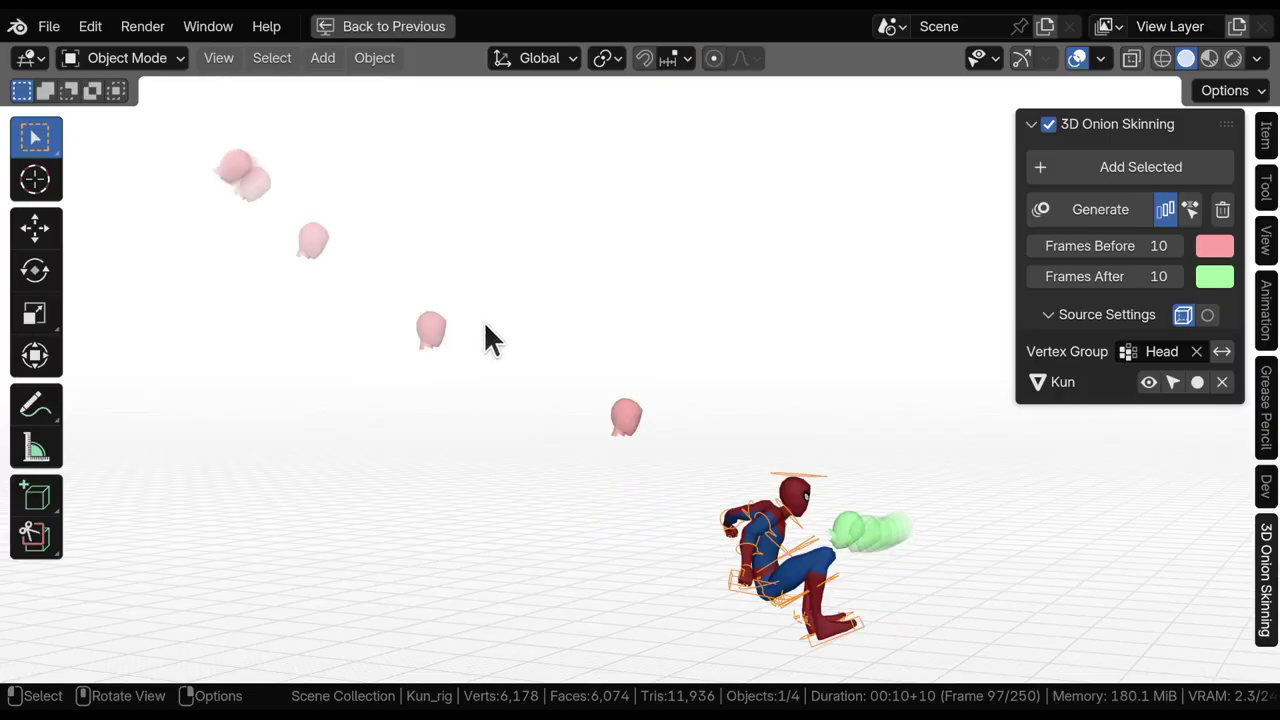
key(ctrl+z)
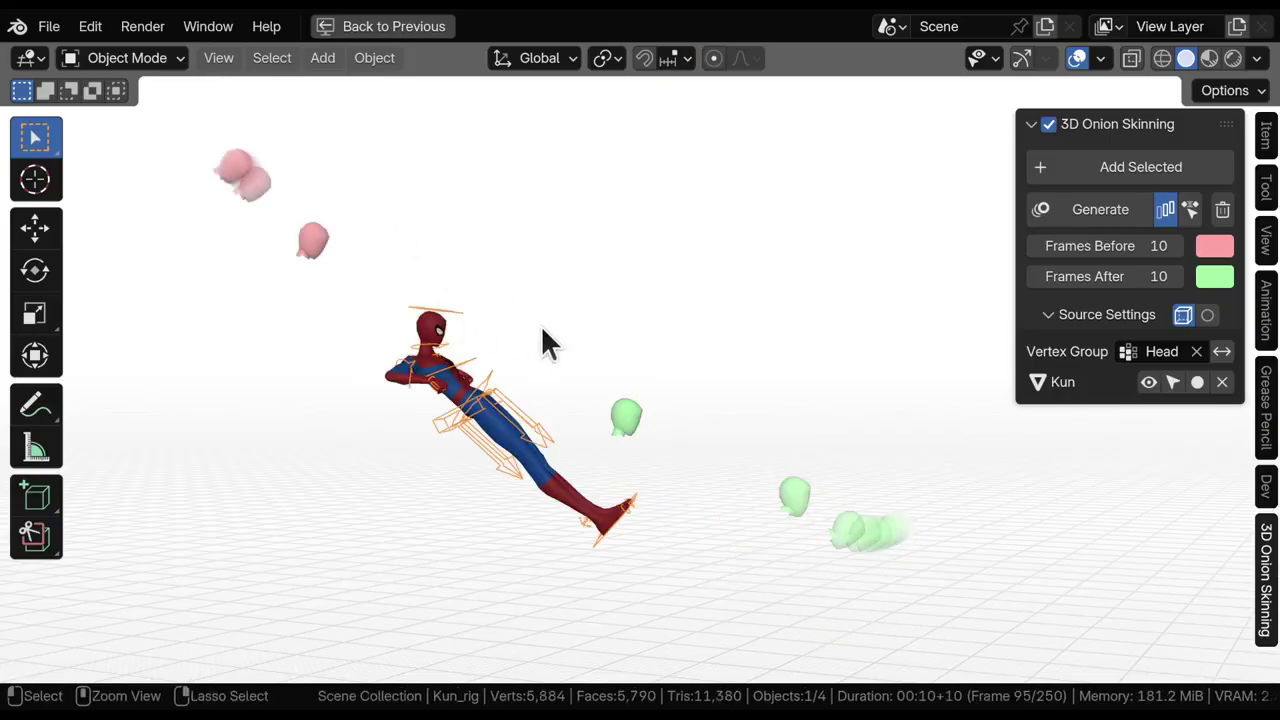
click(1167, 209)
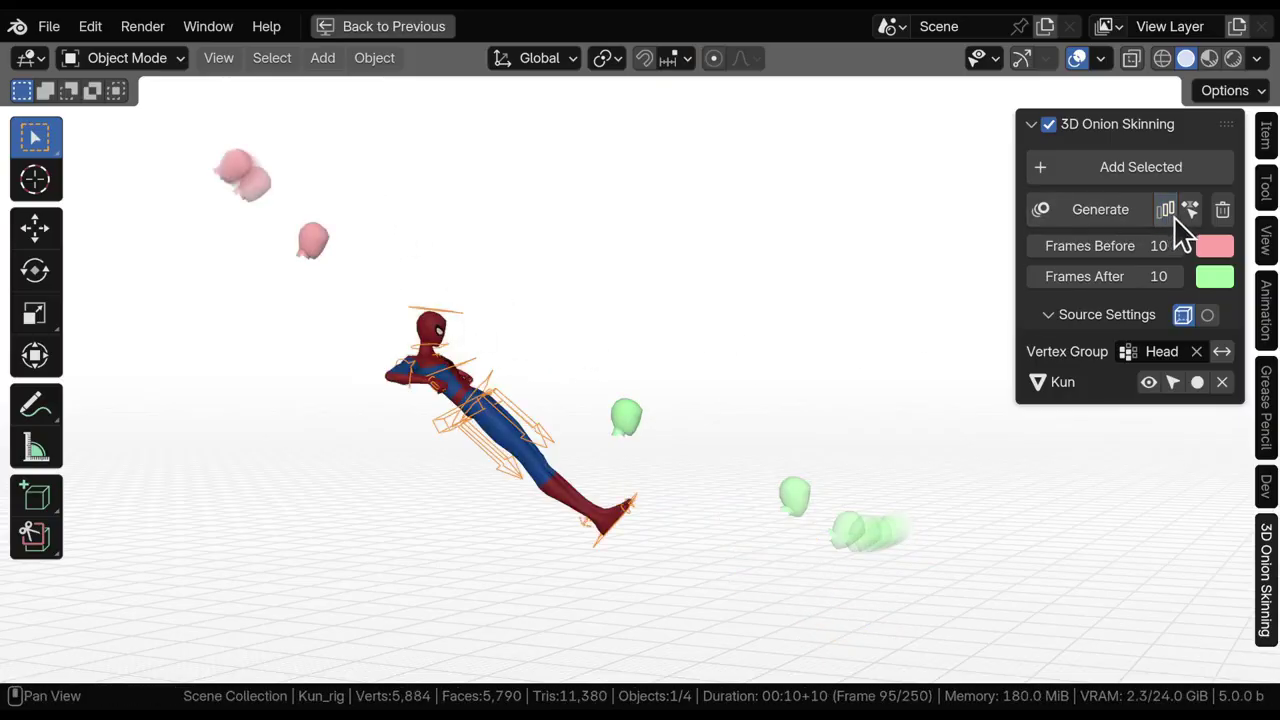
mouse_move(282, 334)
mouse_down()
mouse_move(300, 340)
mouse_move(263, 330)
mouse_move(290, 333)
mouse_up()
click(1082, 209)
Circle the grey head skin with a freehand annotation while scrubbing to frame 103, and erase the annotation
key(d)
mouse_move(493, 295)
mouse_down()
mouse_move(404, 276)
mouse_move(325, 325)
mouse_up()
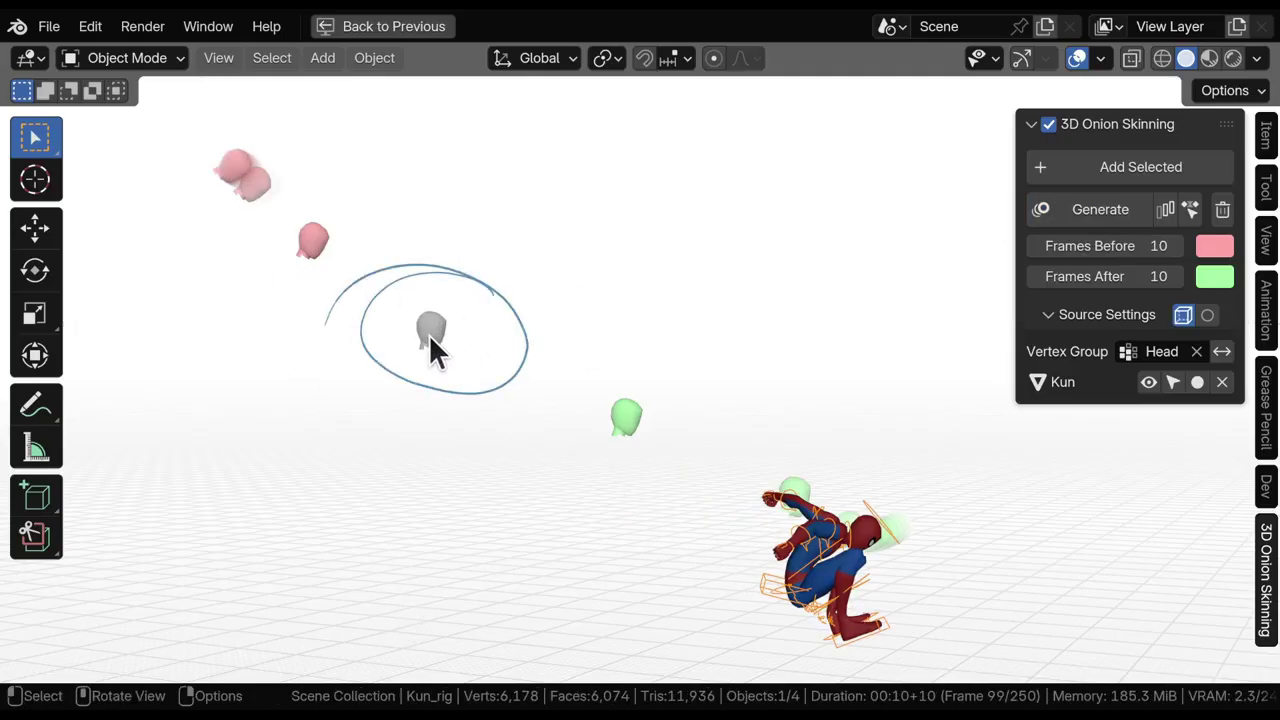
mouse_move(734, 538)
alt+shift+mouse_down()
mouse_move(710, 538)
mouse_move(757, 545)
alt+shift+mouse_up()
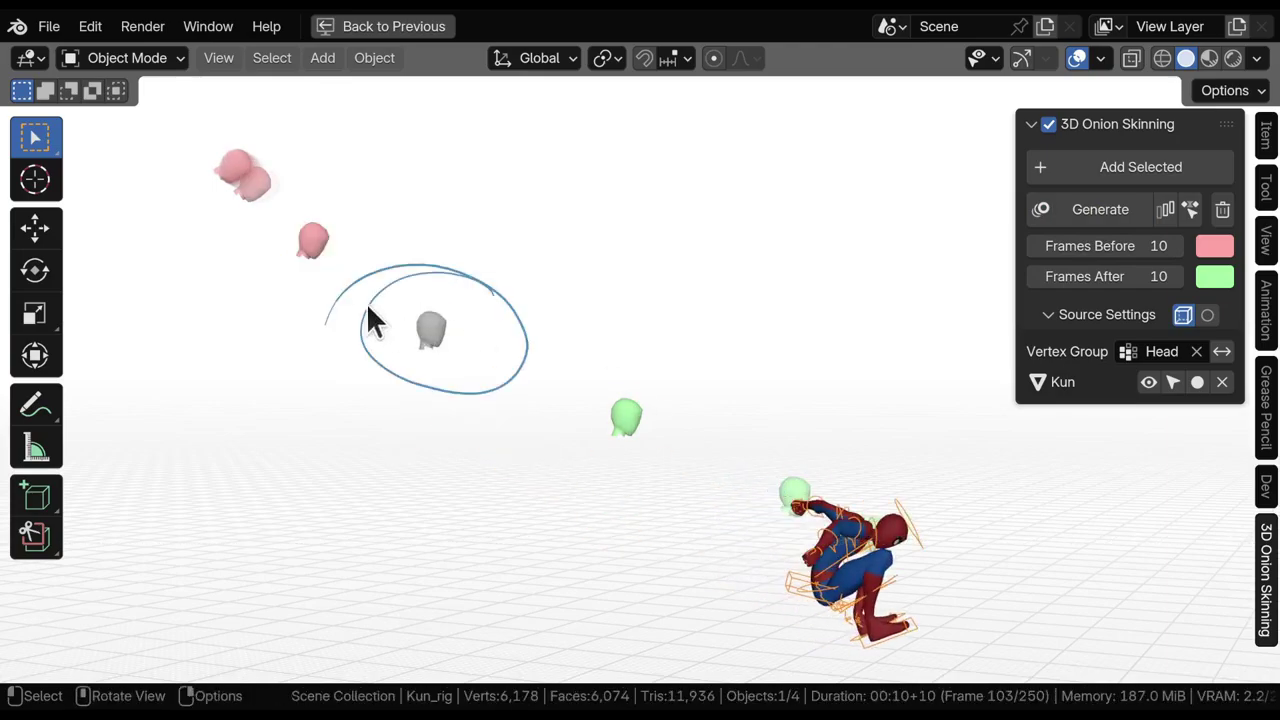
key(d)
mouse_move(326, 322)
right_down()
mouse_move(389, 269)
mouse_move(468, 292)
mouse_move(394, 383)
mouse_move(549, 346)
mouse_move(430, 280)
right_up()
middle_drag(563, 306, 574, 371)
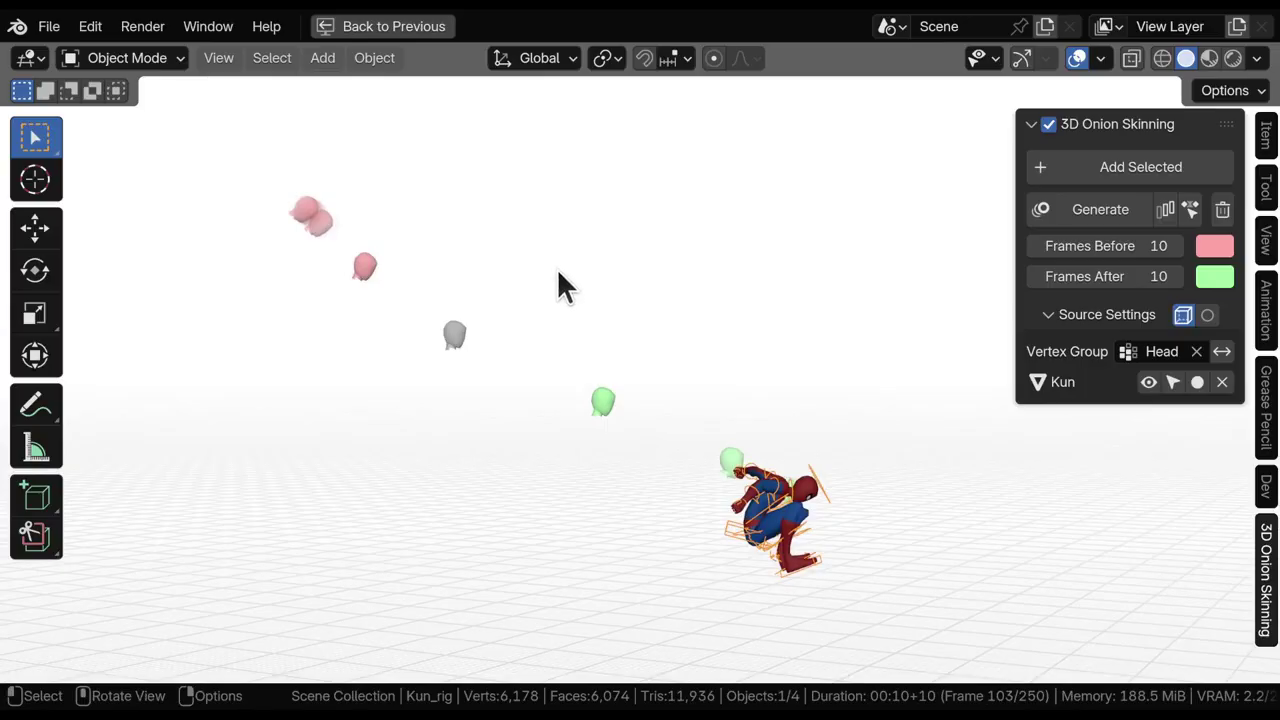
Clear the onion skin cache and generate the head skins again around frame 95
click(1224, 212)
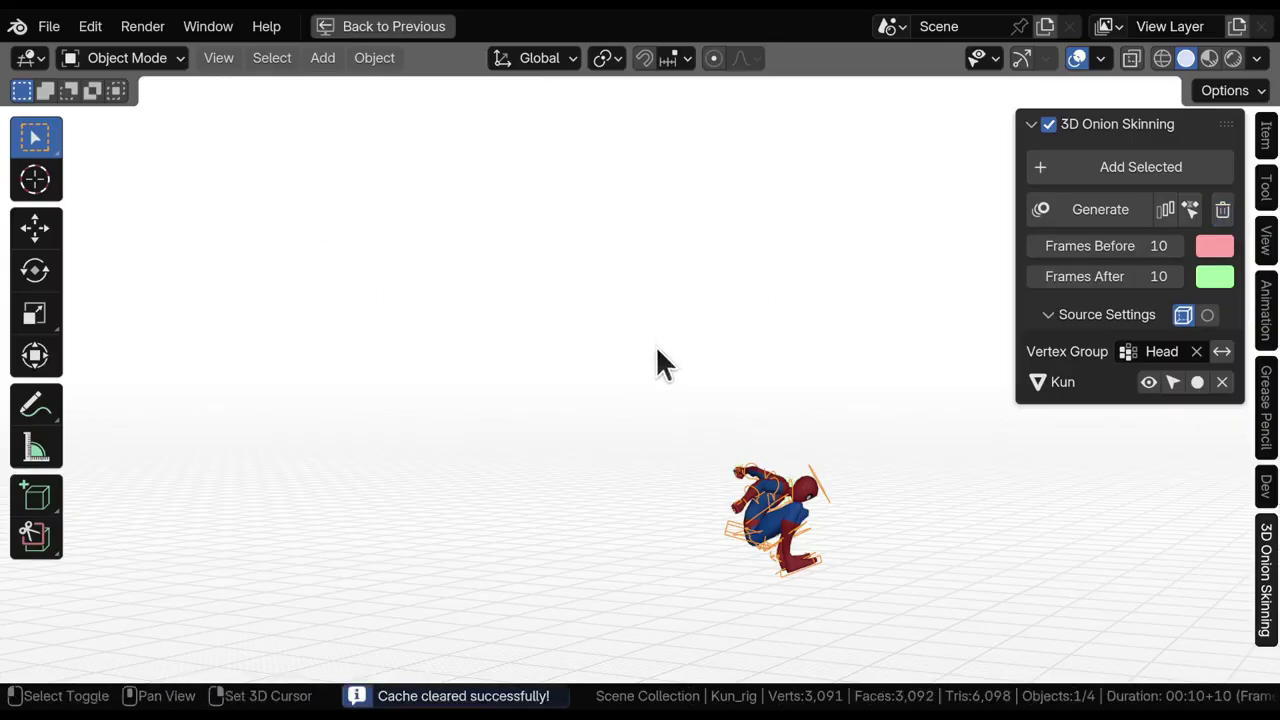
shift+middle_drag(645, 355, 540, 298)
ctrl+middle_drag(540, 298, 600, 345)
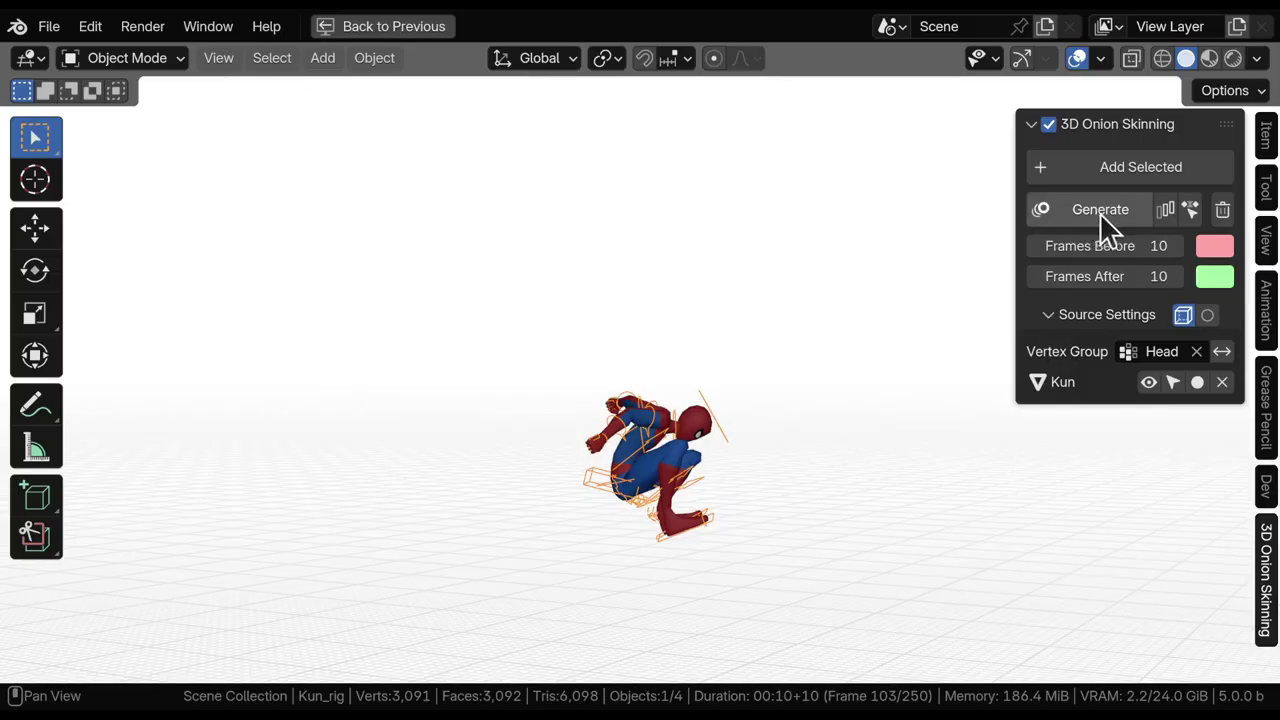
alt+shift+middle_drag(589, 381, 549, 390)
shift+middle_drag(503, 303, 808, 465)
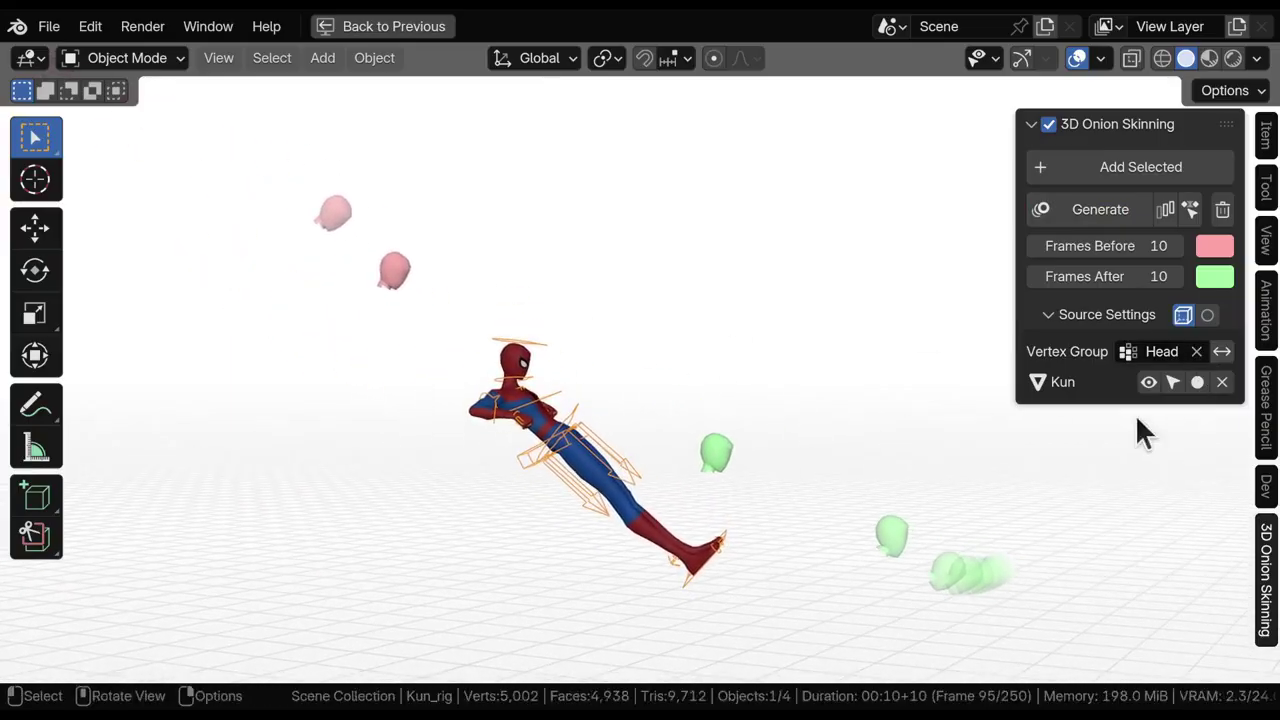
Invert the Head vertex group filter and regenerate the onion skins for the body without the head
click(1222, 353)
click(1057, 214)
mouse_move(527, 456)
alt+shift+middle_down()
mouse_move(513, 454)
mouse_move(551, 460)
mouse_move(526, 455)
alt+shift+middle_up()
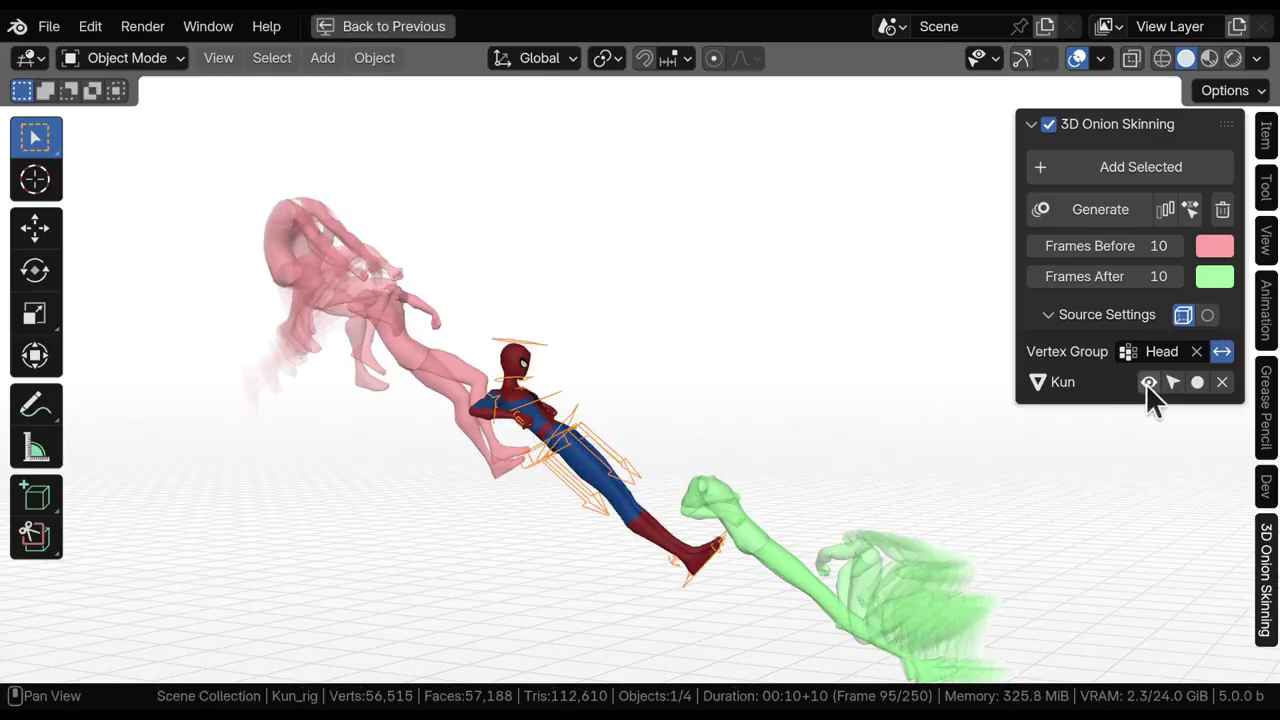
Toggle the In Front display of Kun on and off repeatedly to compare it with the current-frame onion skin
middle_drag(880, 345, 540, 238)
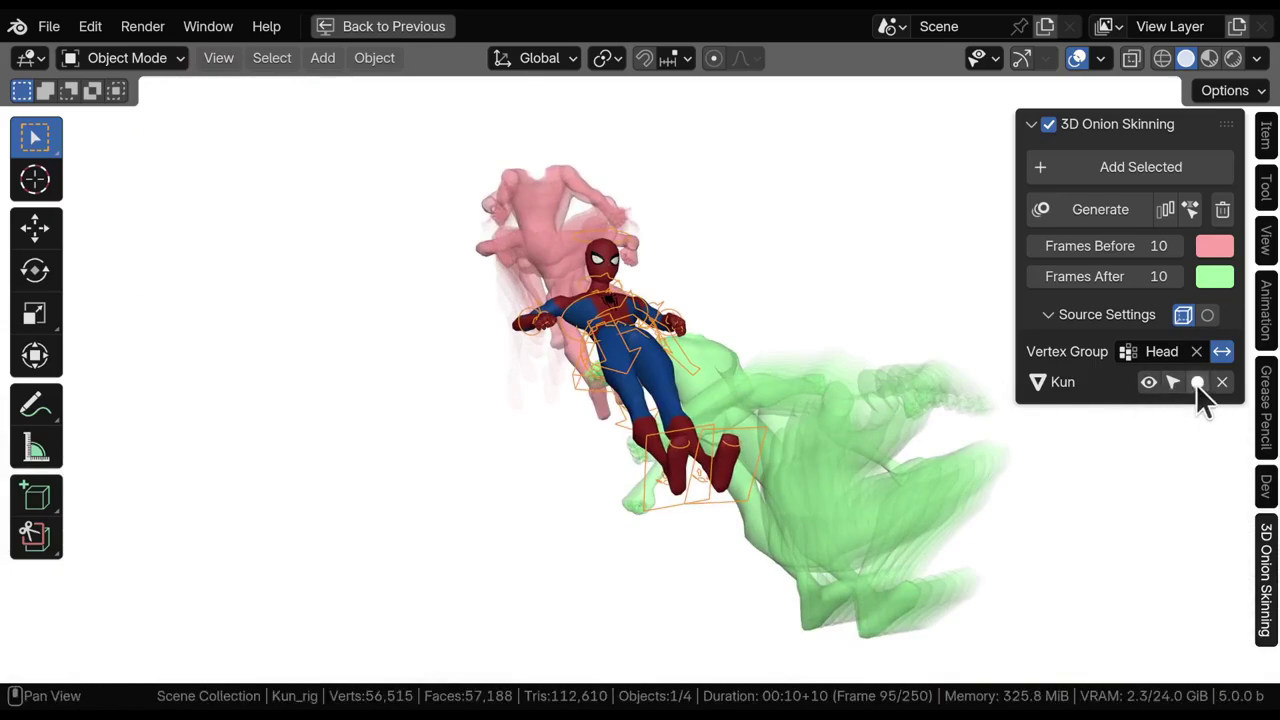
click(1197, 382)
middle_drag(580, 320, 900, 360)
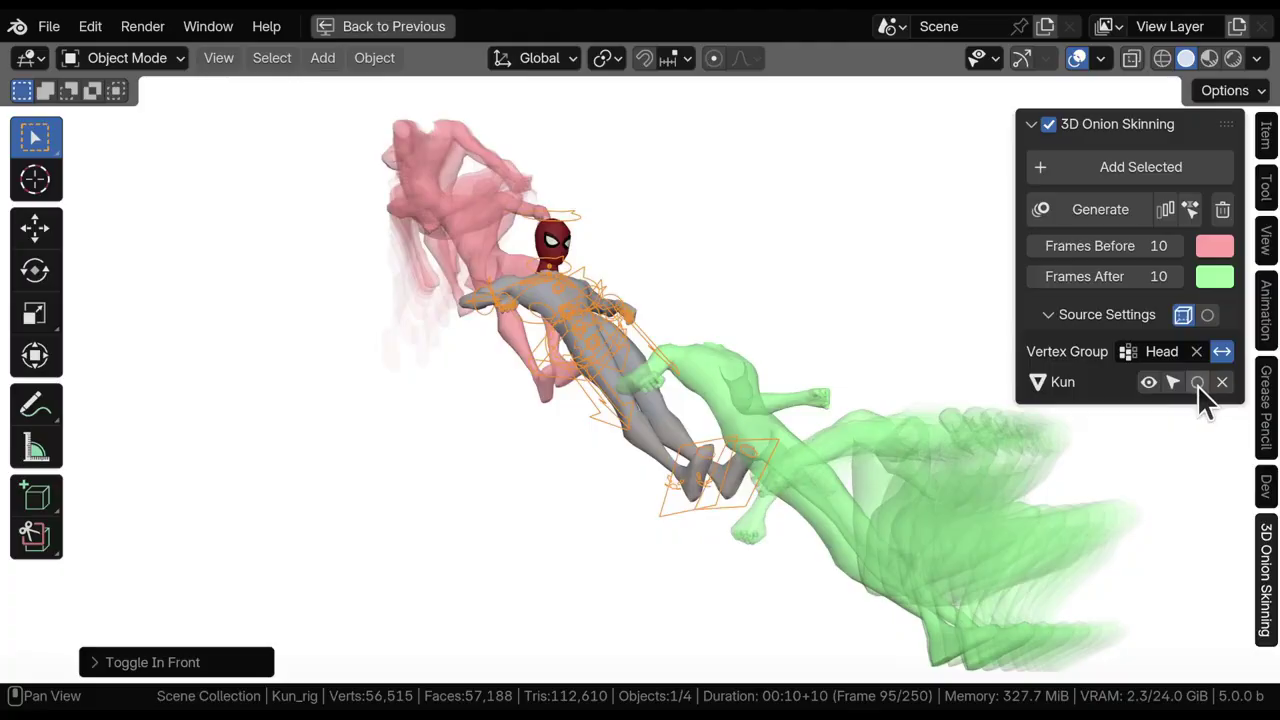
click(1197, 383)
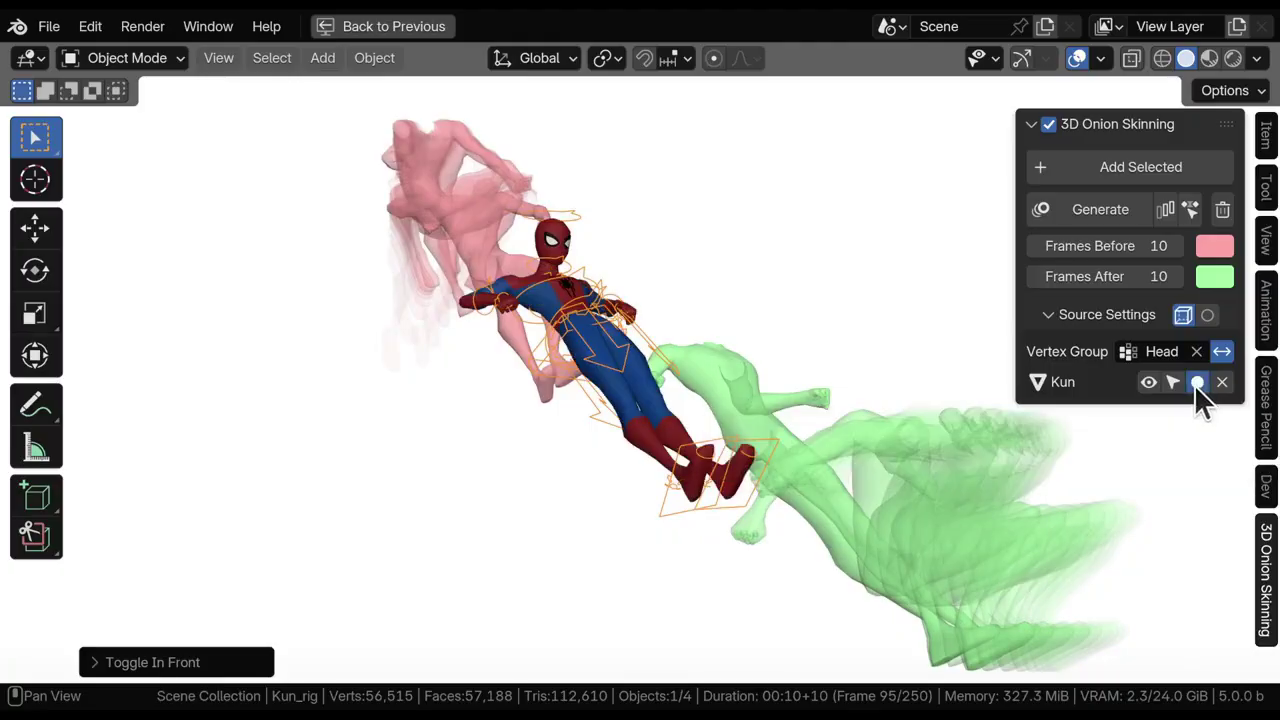
click(1197, 383)
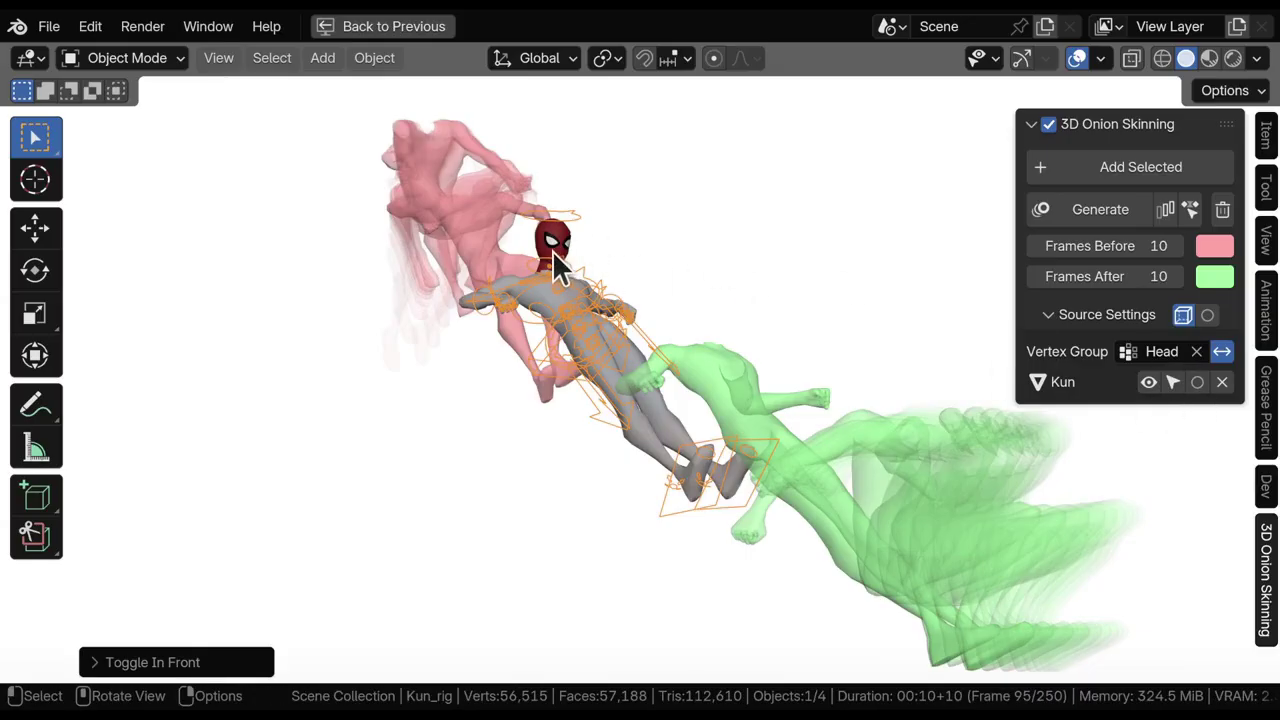
click(1197, 383)
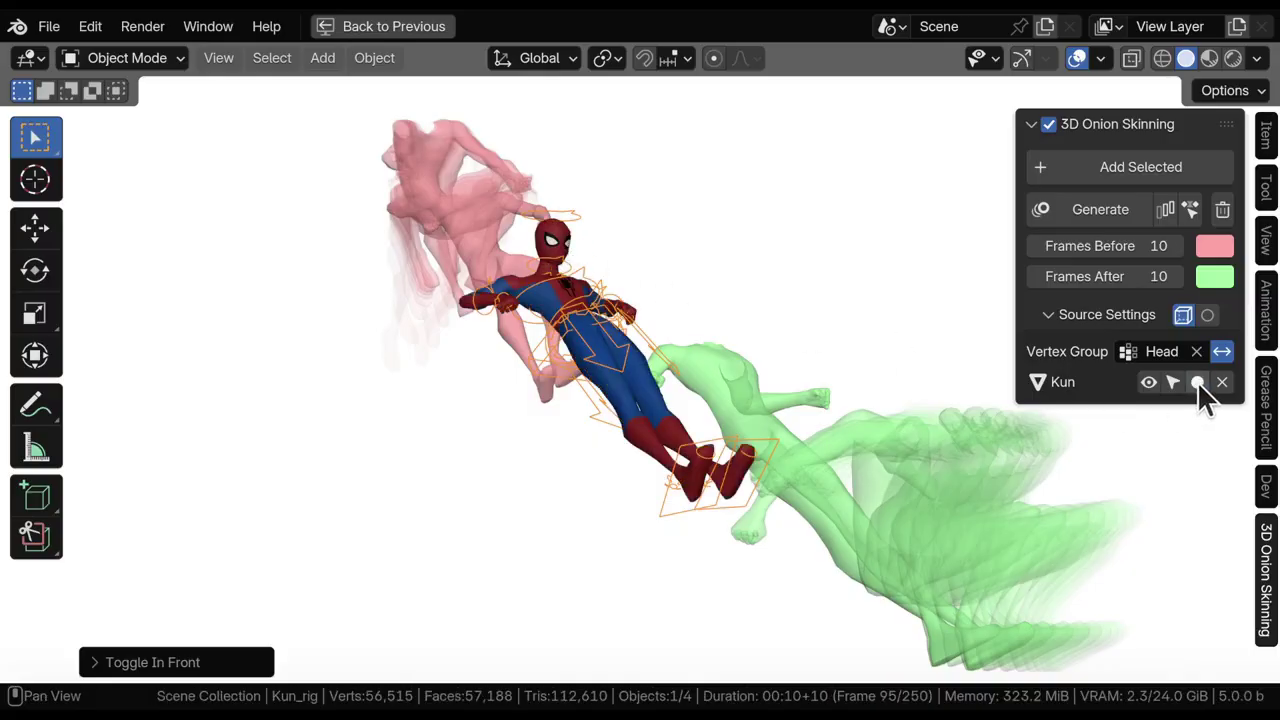
click(1197, 383)
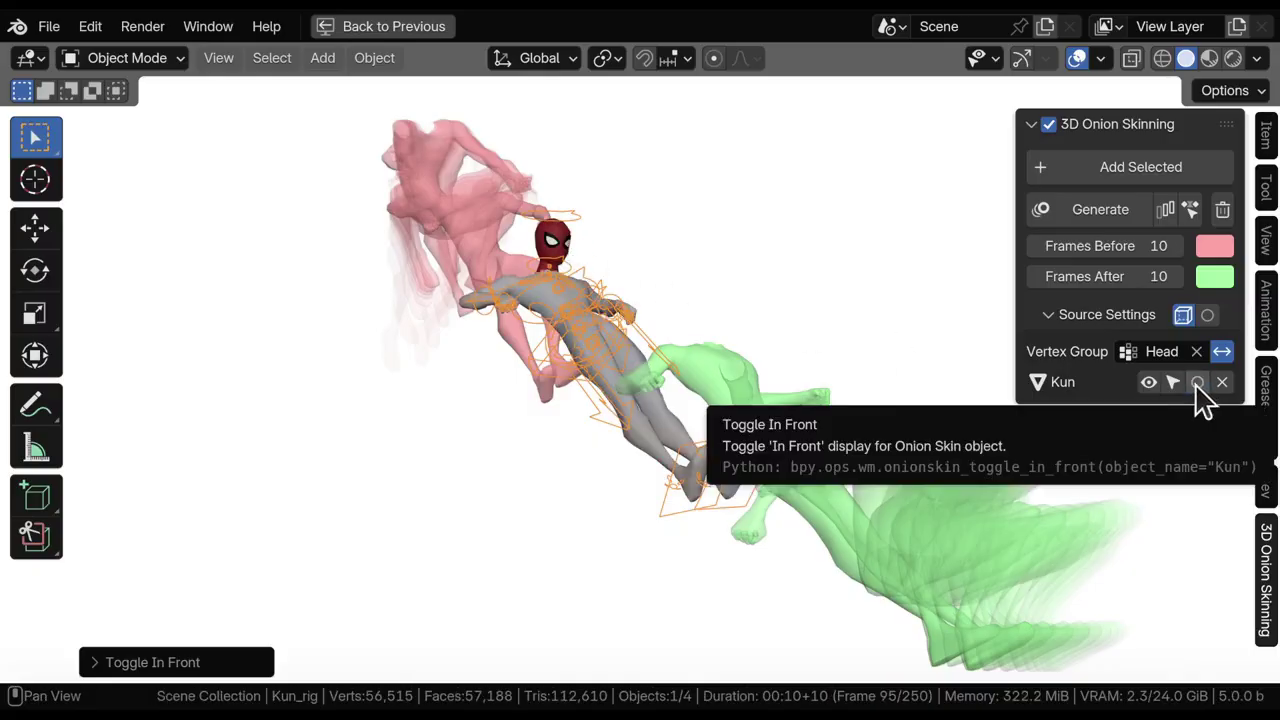
middle_drag(923, 299, 521, 304)
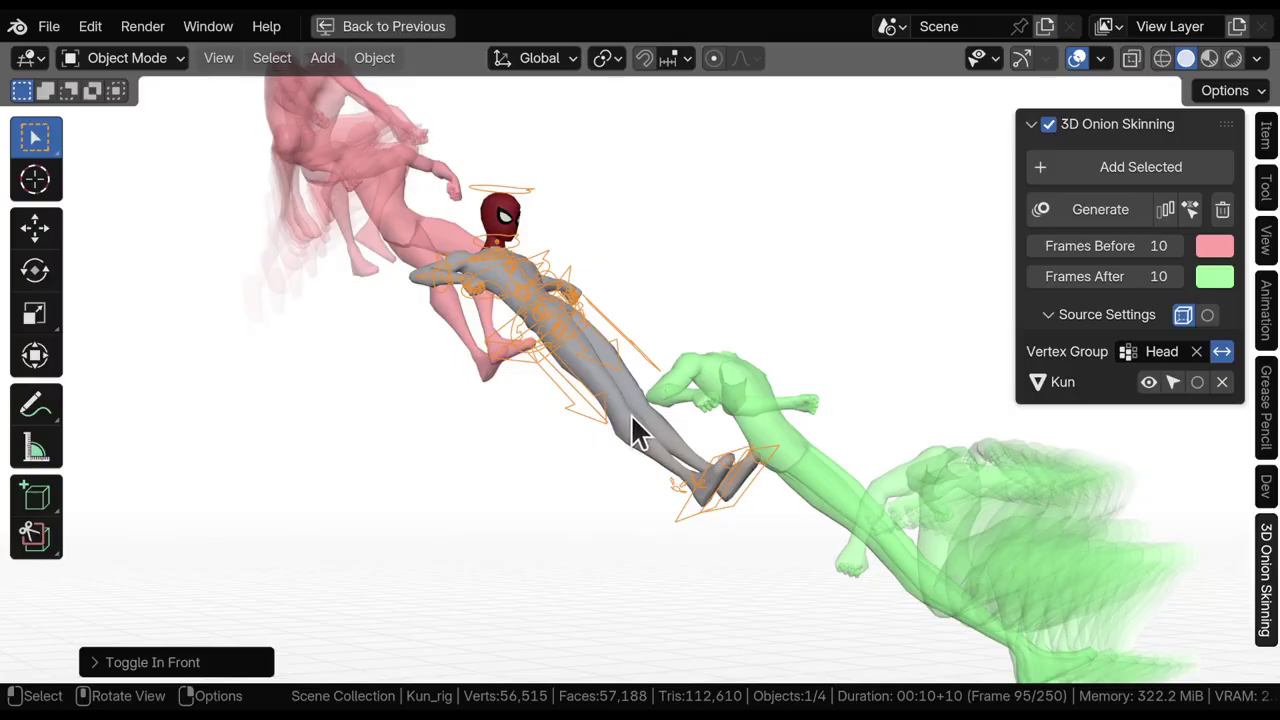
click(1197, 382)
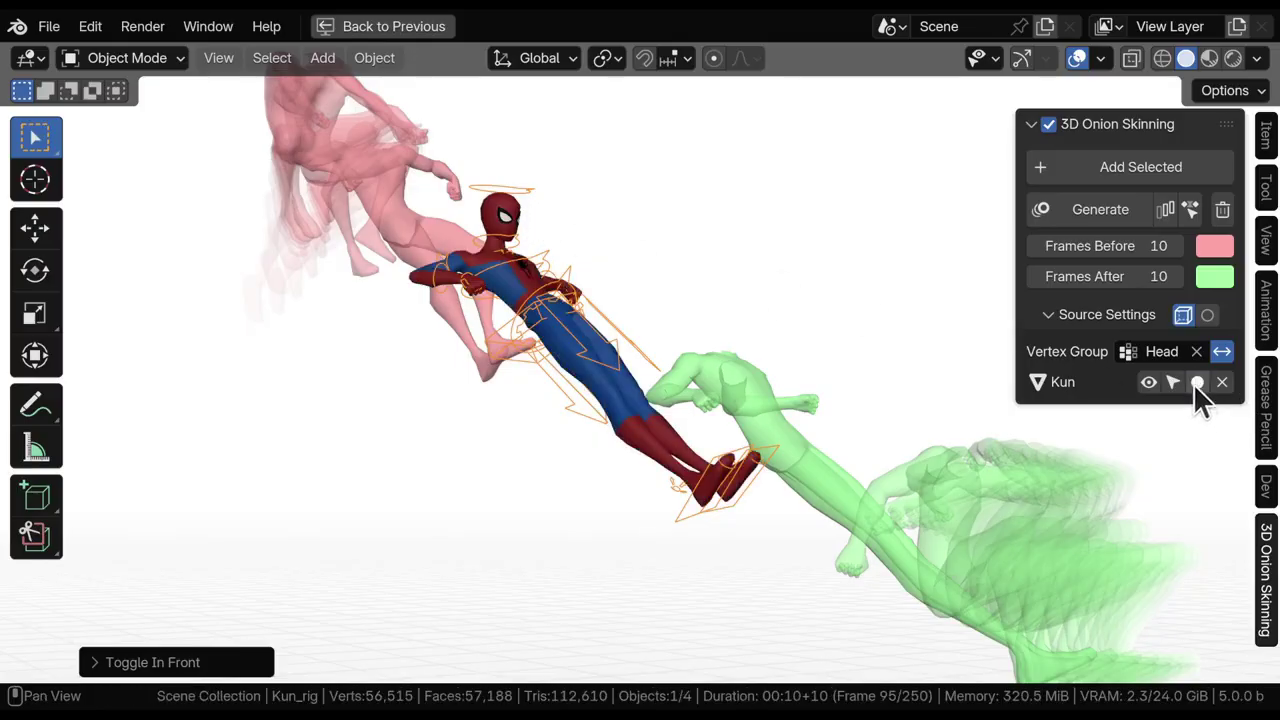
Select the Kun mesh object through its entry in the onion skin source settings
click(1173, 382)
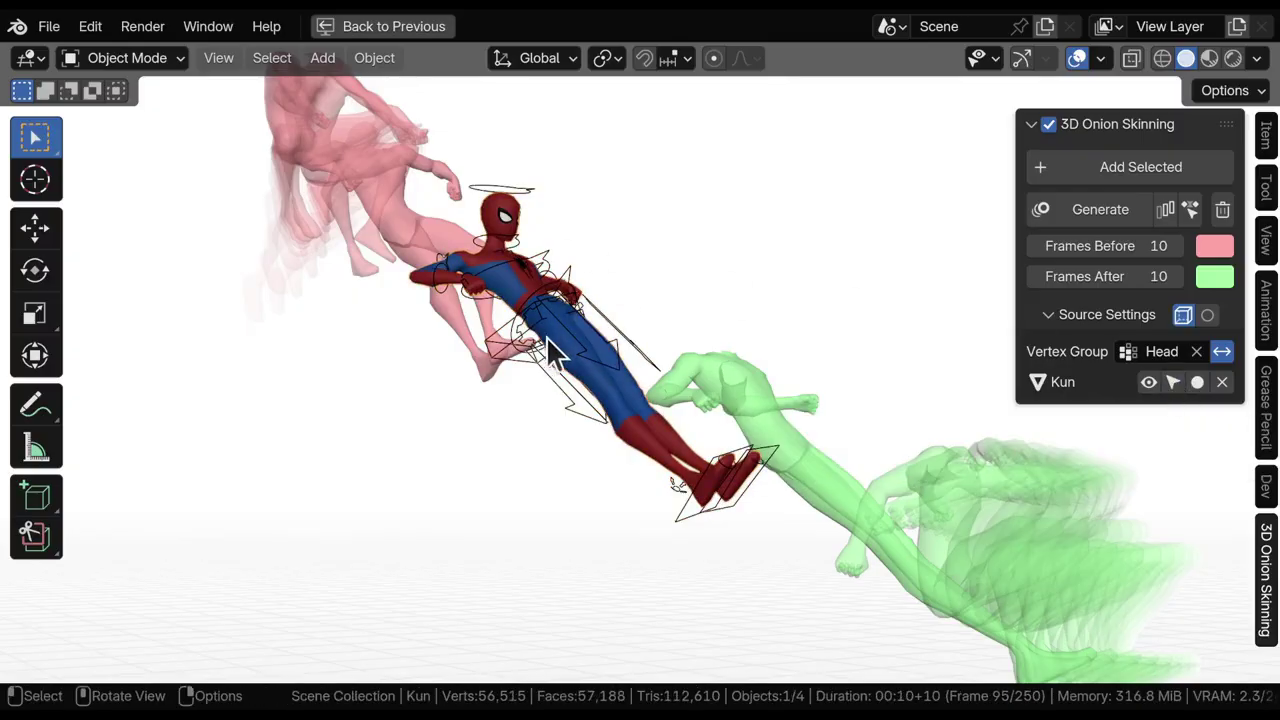
key(g)
key(Escape)
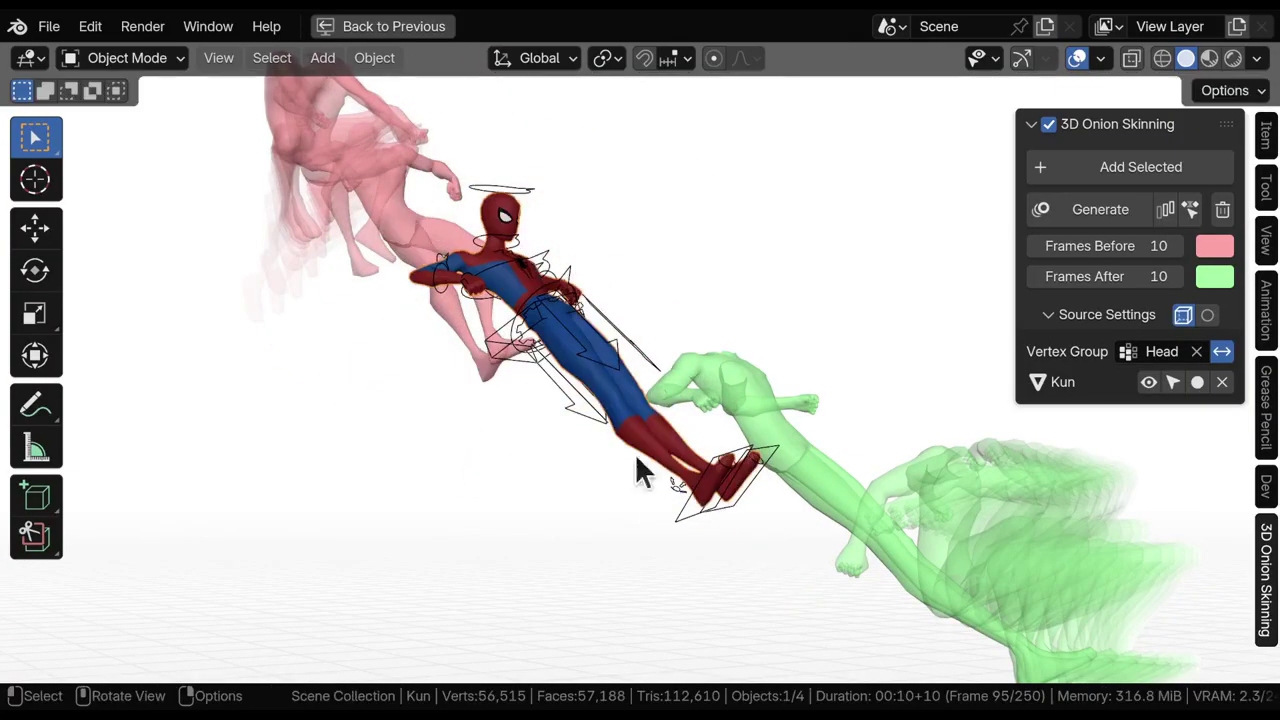
Bypass Kun for one onion skin generation, and re-enable it as a source object
click(1149, 385)
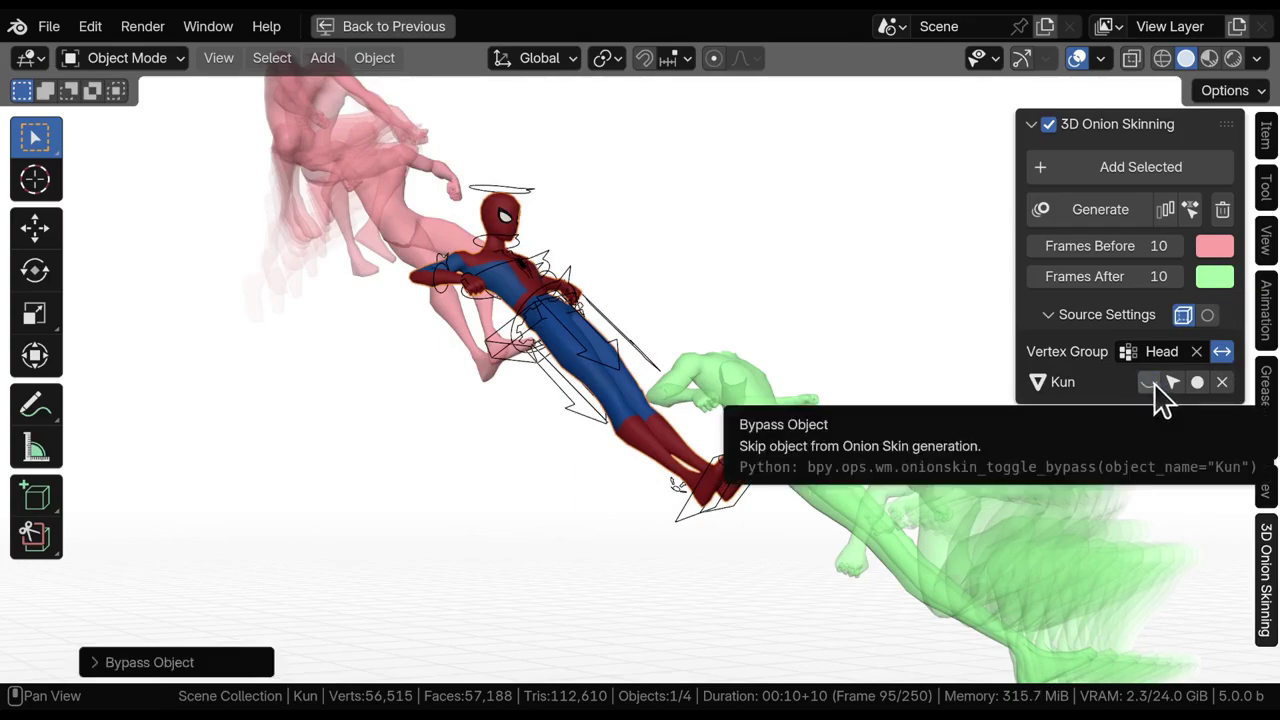
click(1095, 209)
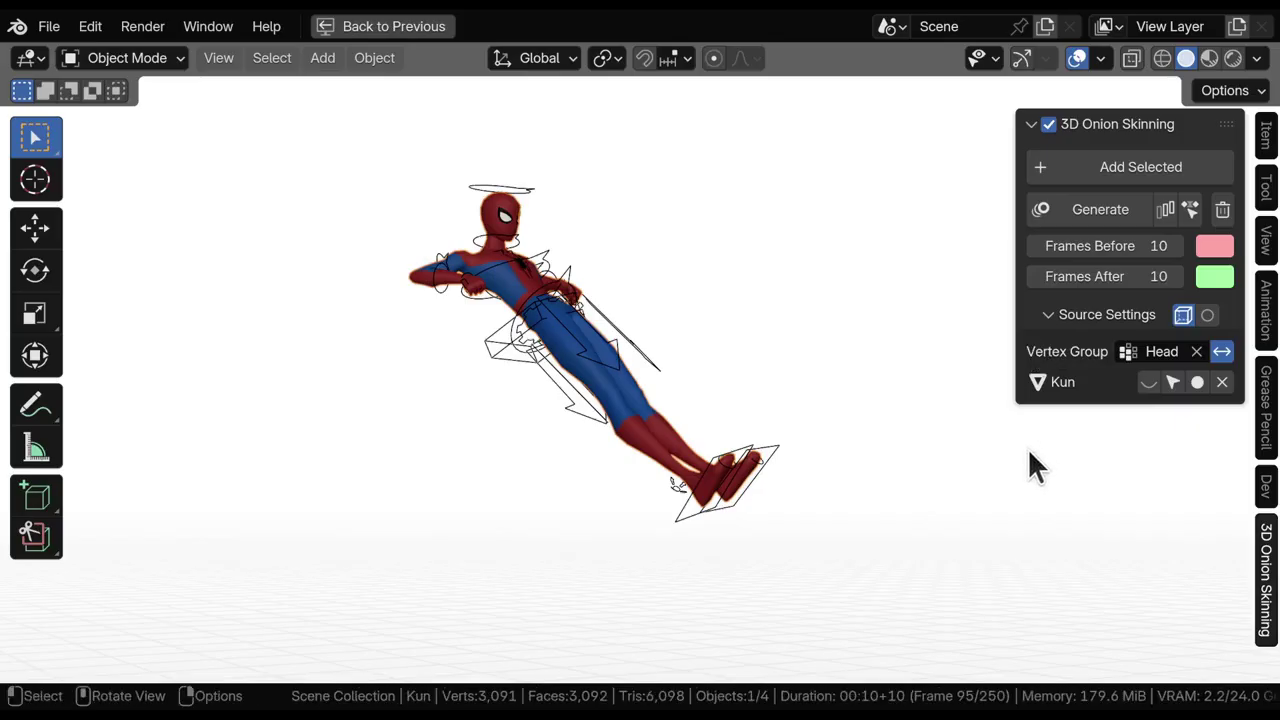
click(1149, 384)
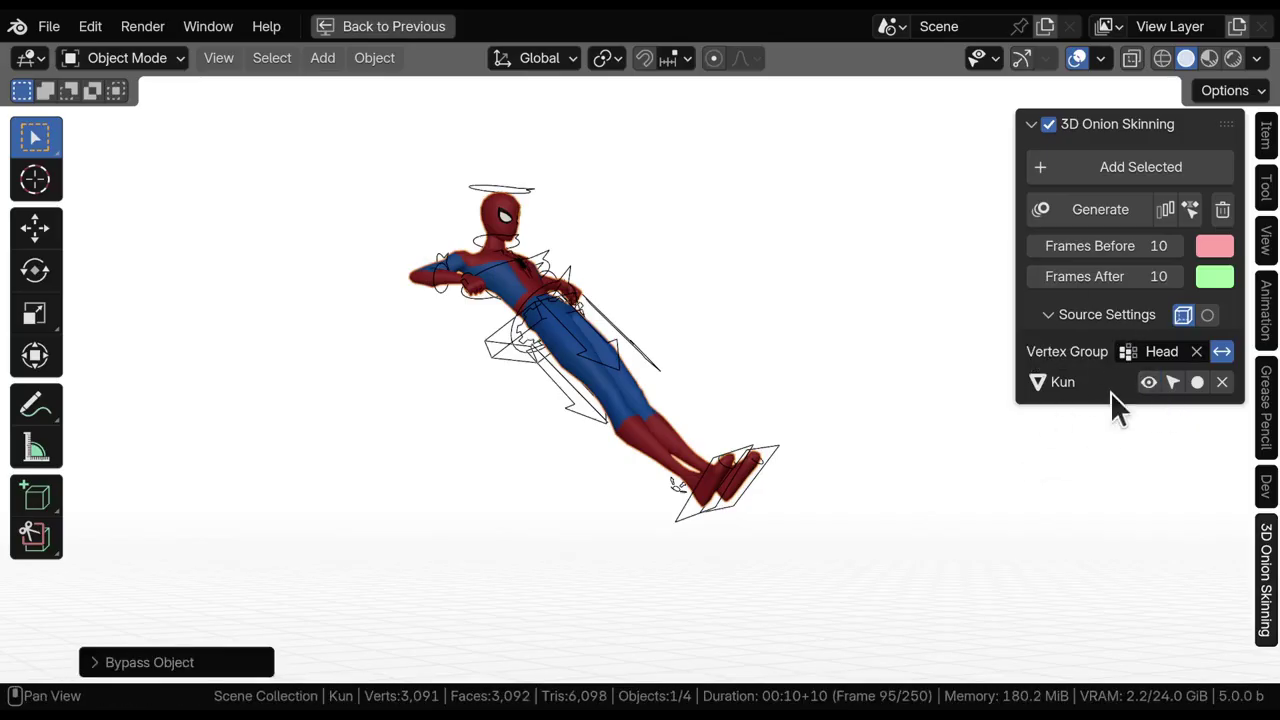
Discard Kun from the onion skin sources, add it back as a source, and regenerate the onion skins
click(1222, 384)
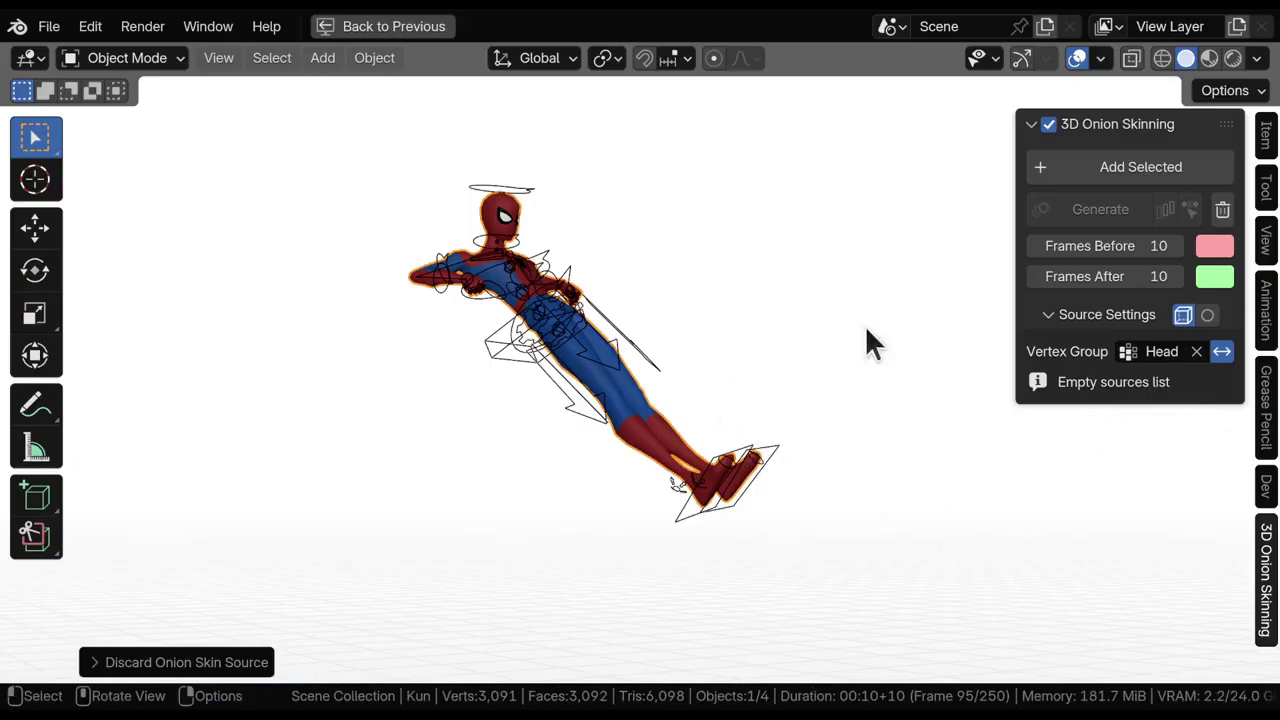
click(1059, 178)
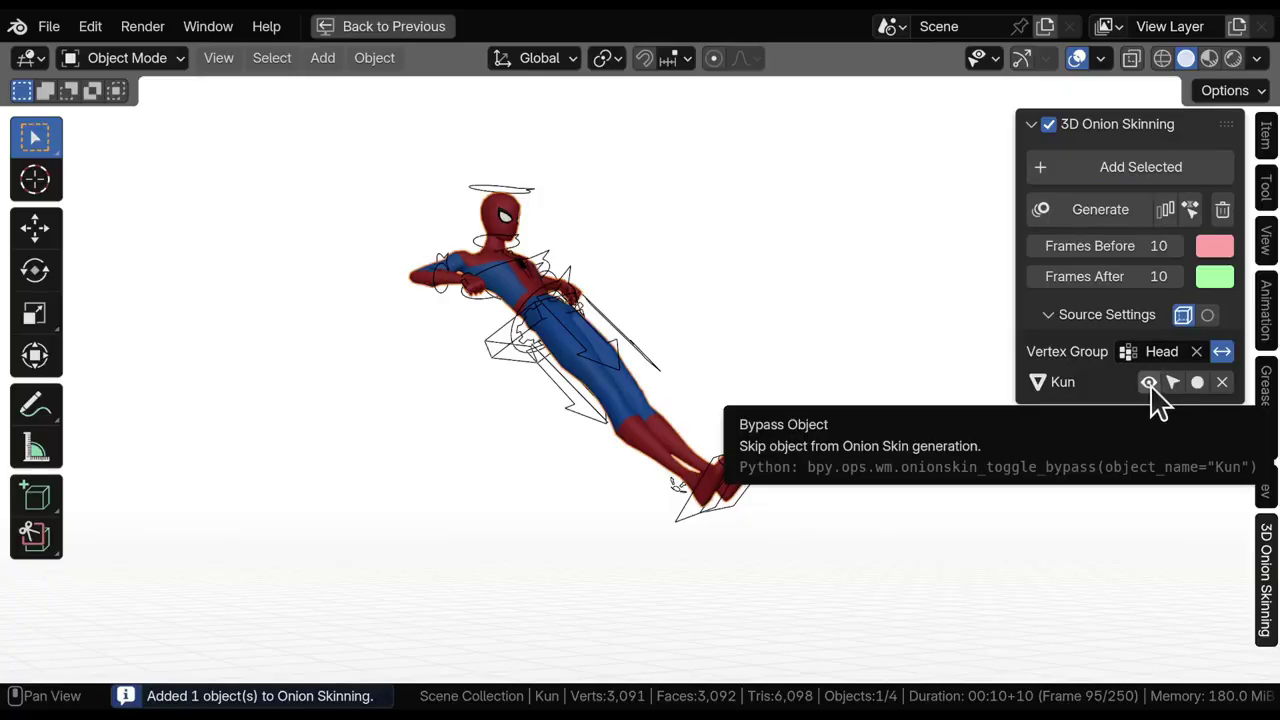
click(1104, 215)
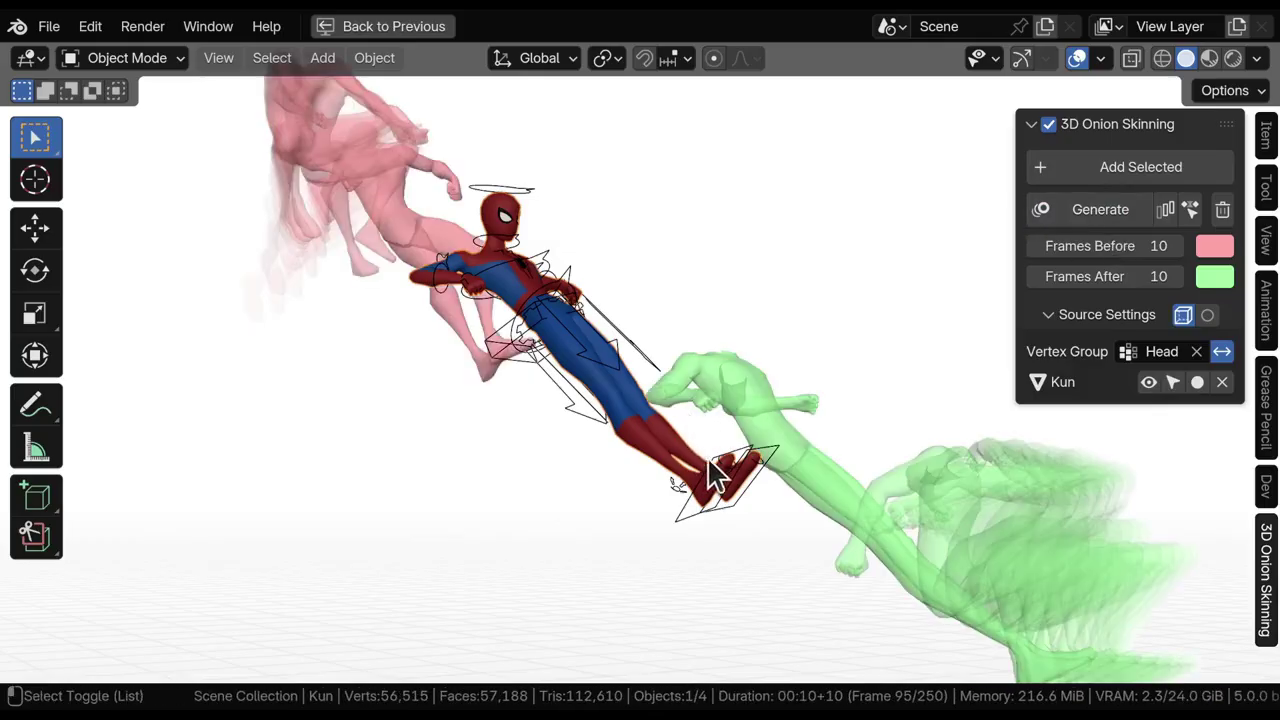
Open the floating 3D Onion Skinning pop-up and place it beside the character
key(alt+o)
drag(814, 290, 231, 350)
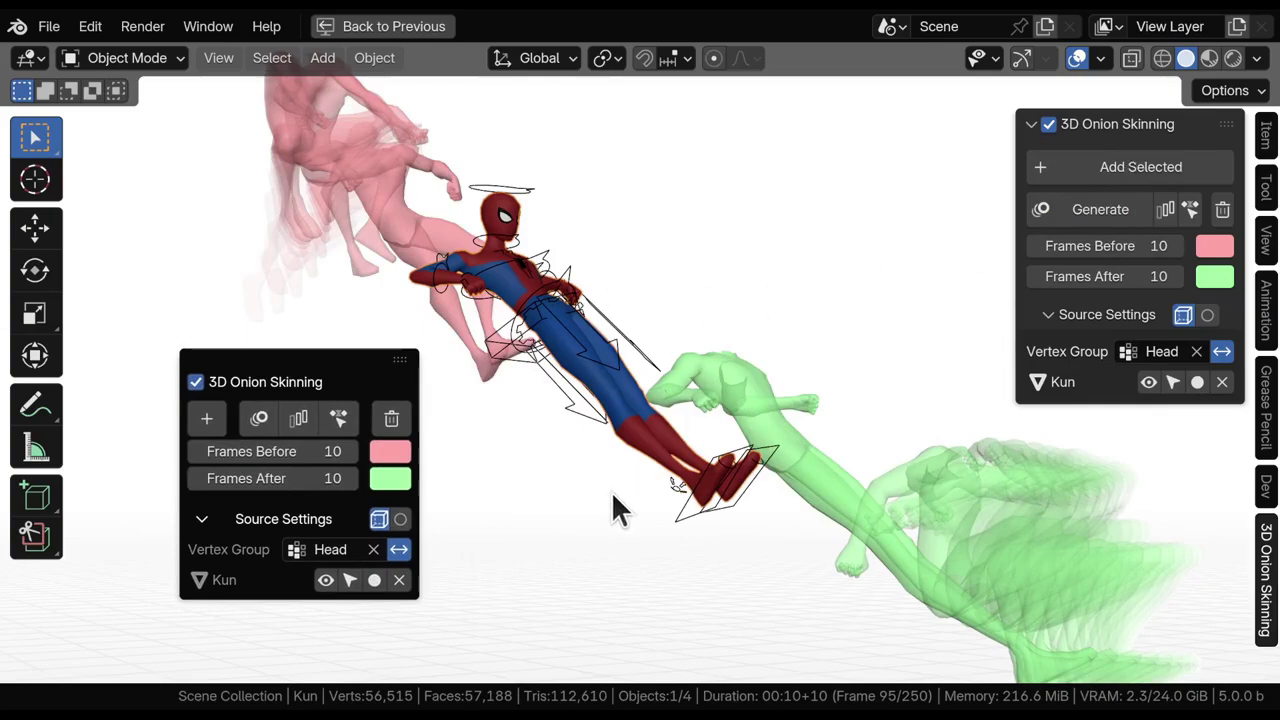
Open the 3D Onion Skinning add-on's preferences and enlarge the Preferences window to show its settings
key(F4)
click(556, 509)
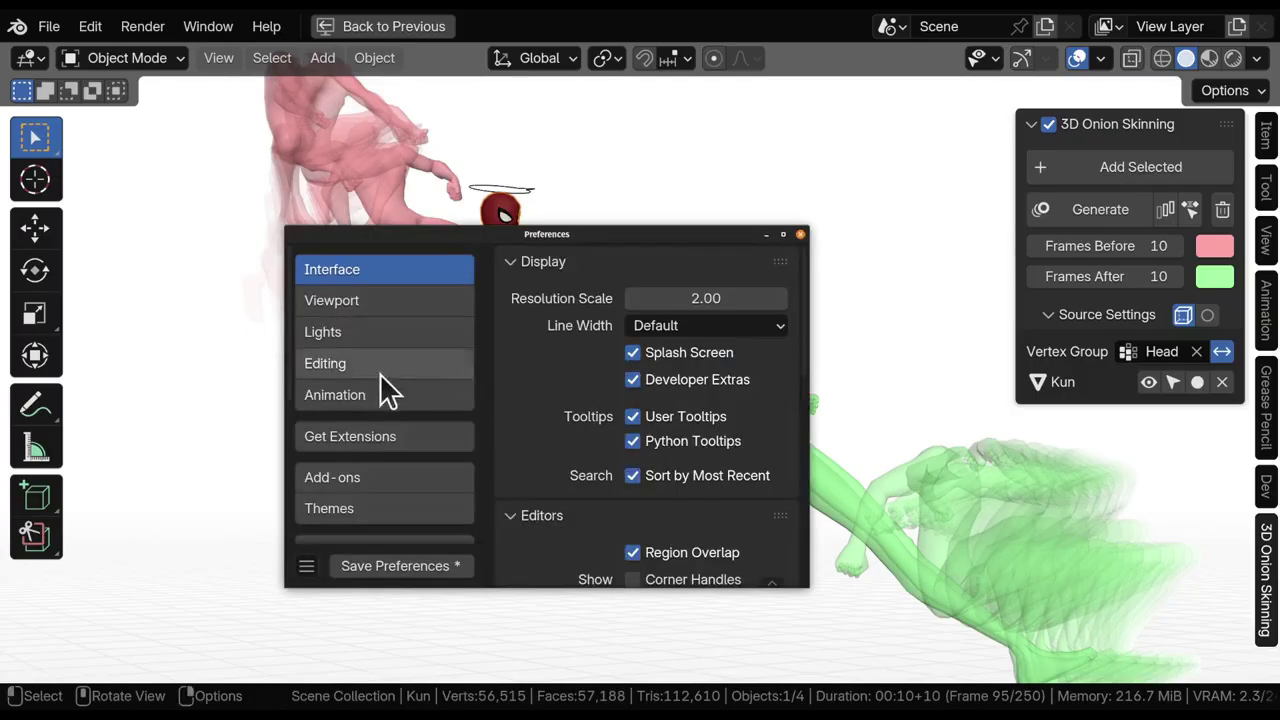
click(356, 475)
click(510, 309)
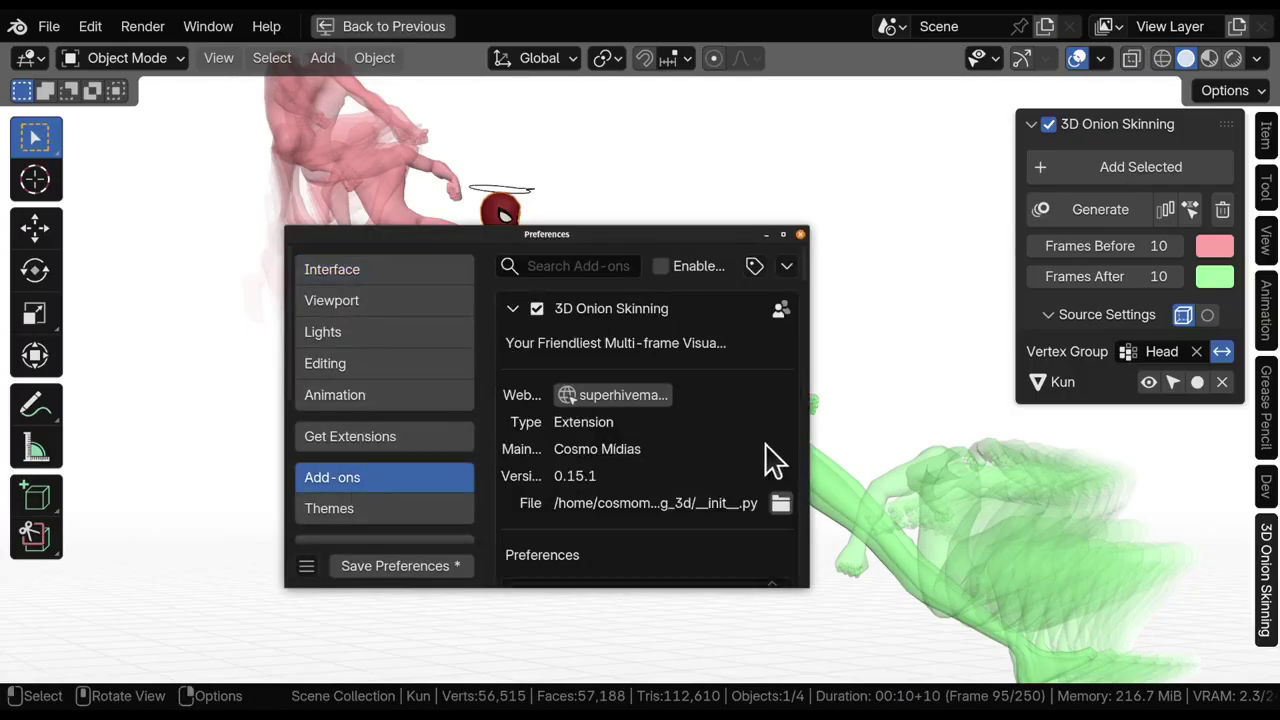
drag(623, 244, 530, 187)
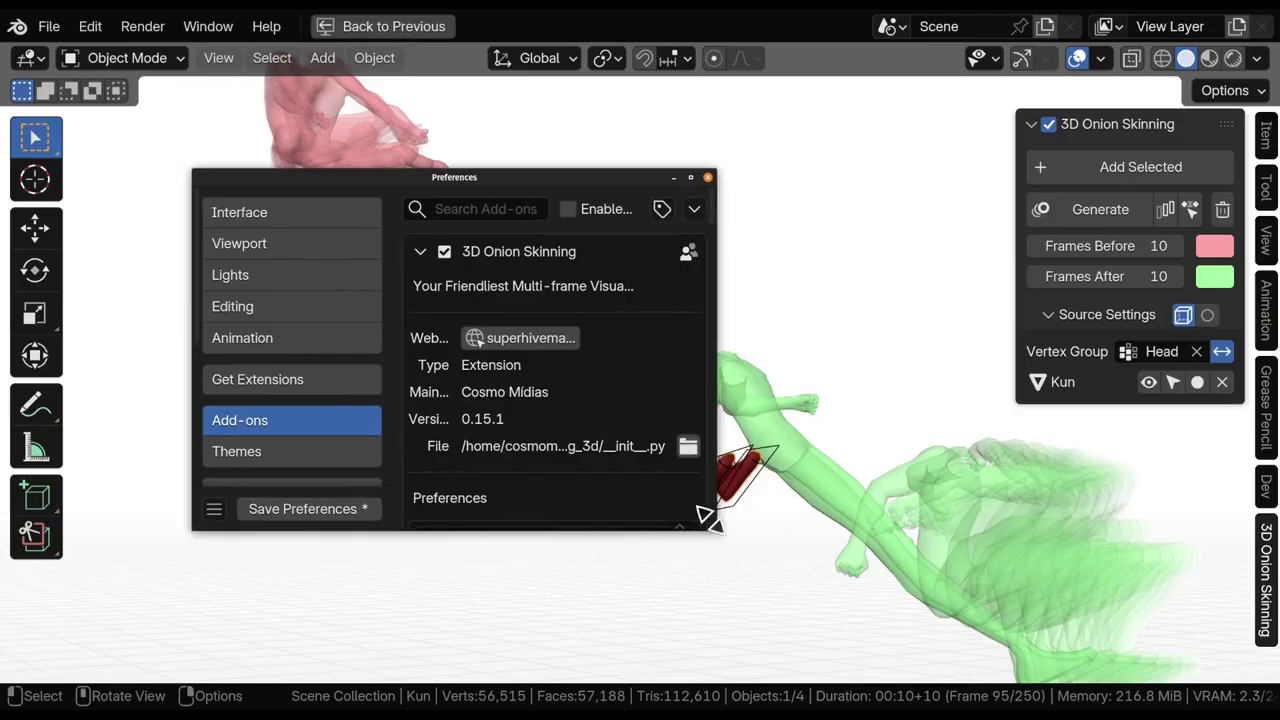
drag(707, 515, 966, 605)
scroll(666, 385, down, 6)
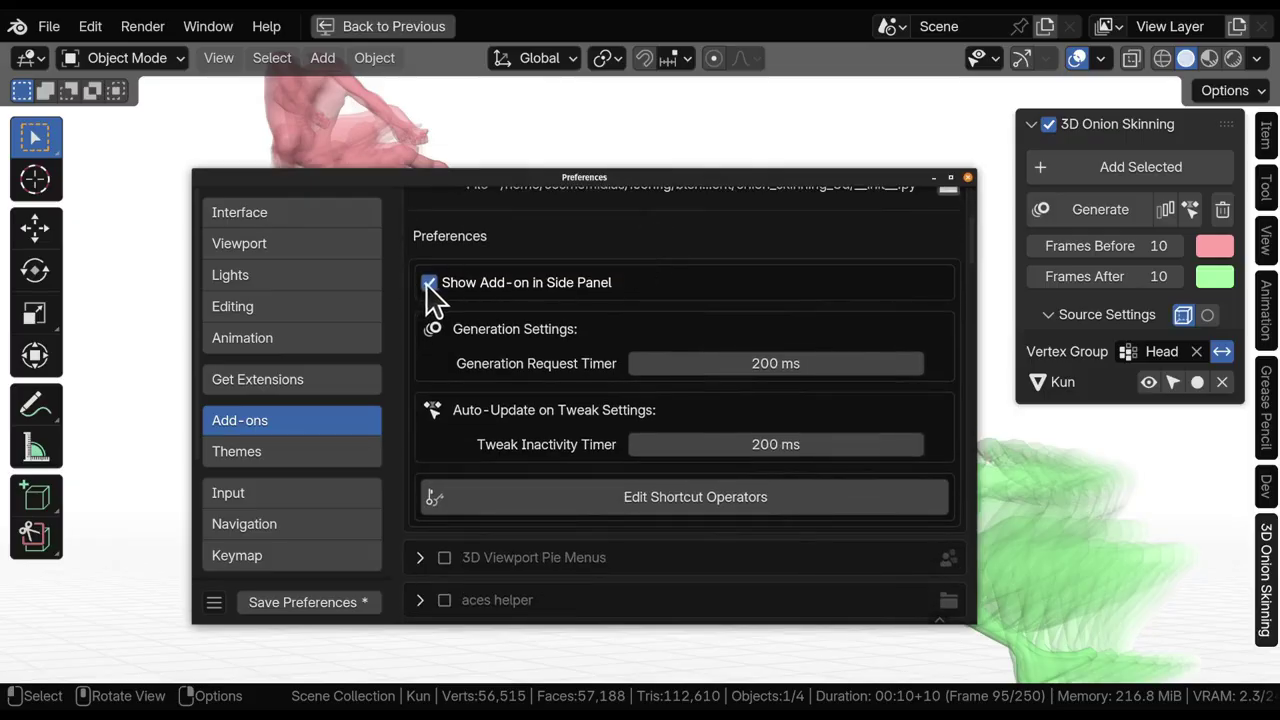
Disable Show Add-on in Side Panel, close the Preferences window, and hide the viewport sidebar
click(429, 283)
click(429, 283)
click(430, 285)
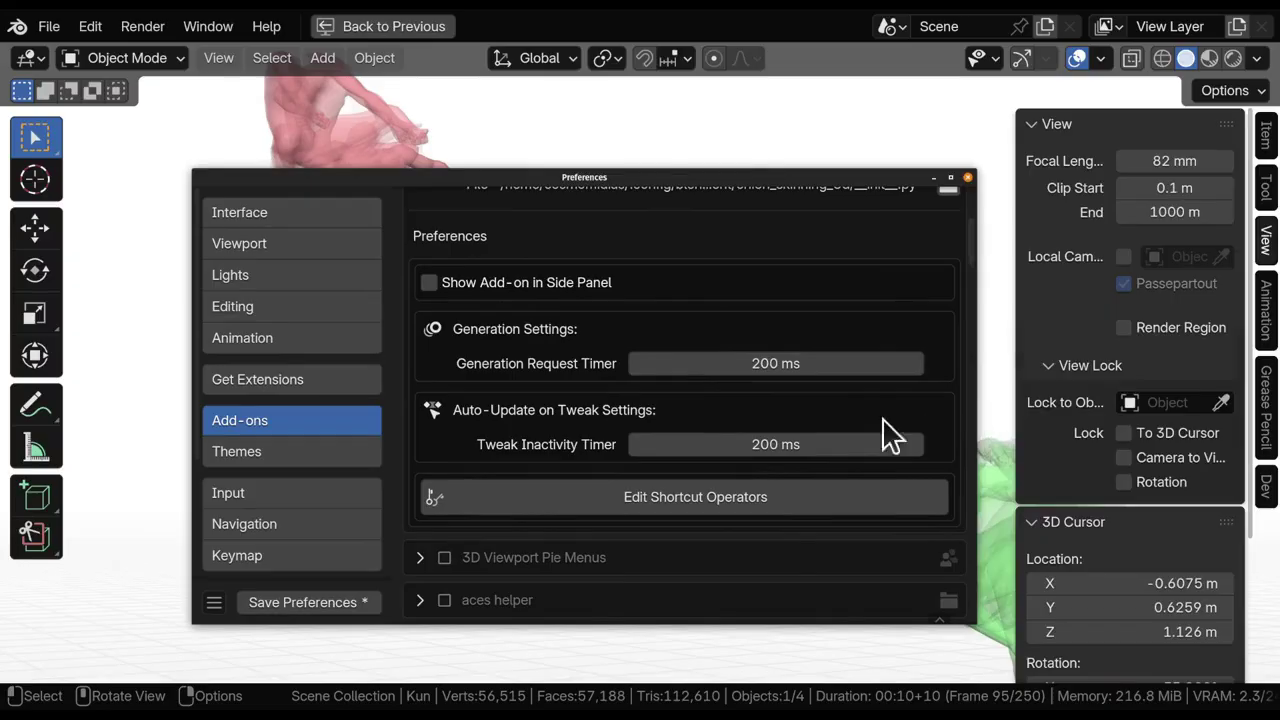
click(967, 177)
key(n)
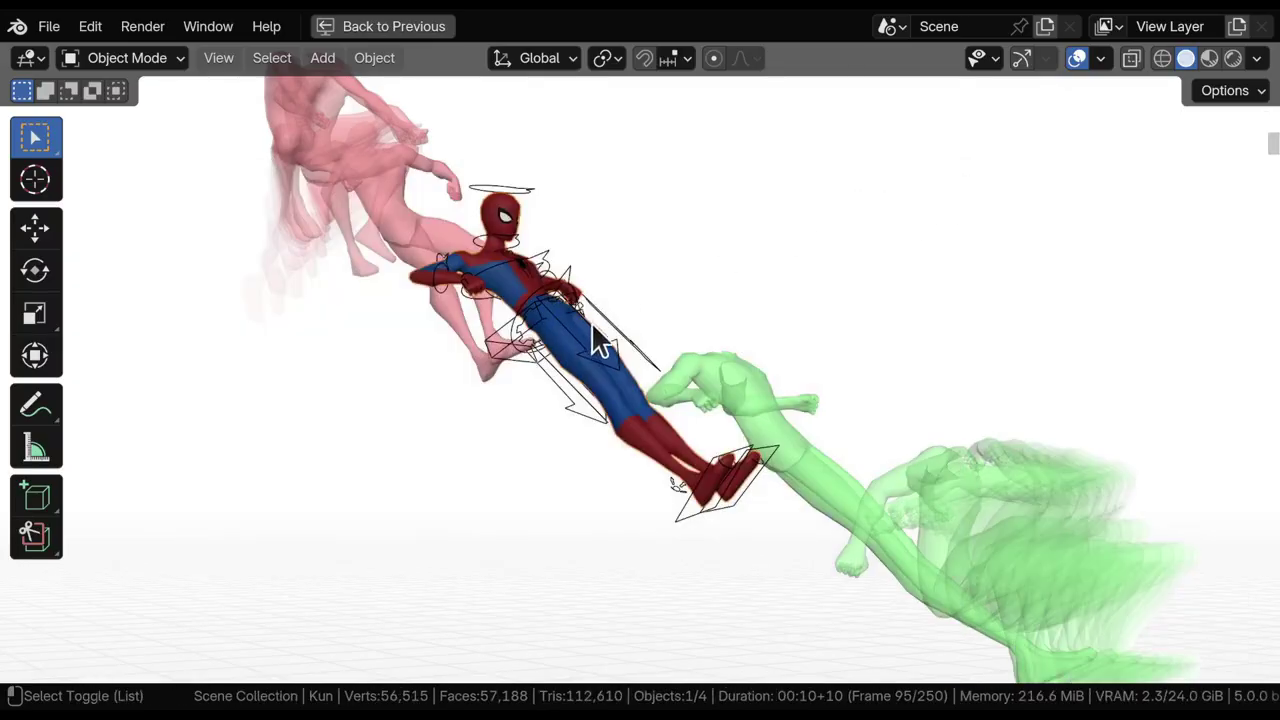
Turn on the onion skin generator's In Front display from the floating 3D Onion Skinning pop-up
key(alt+shift+o)
drag(670, 354, 880, 150)
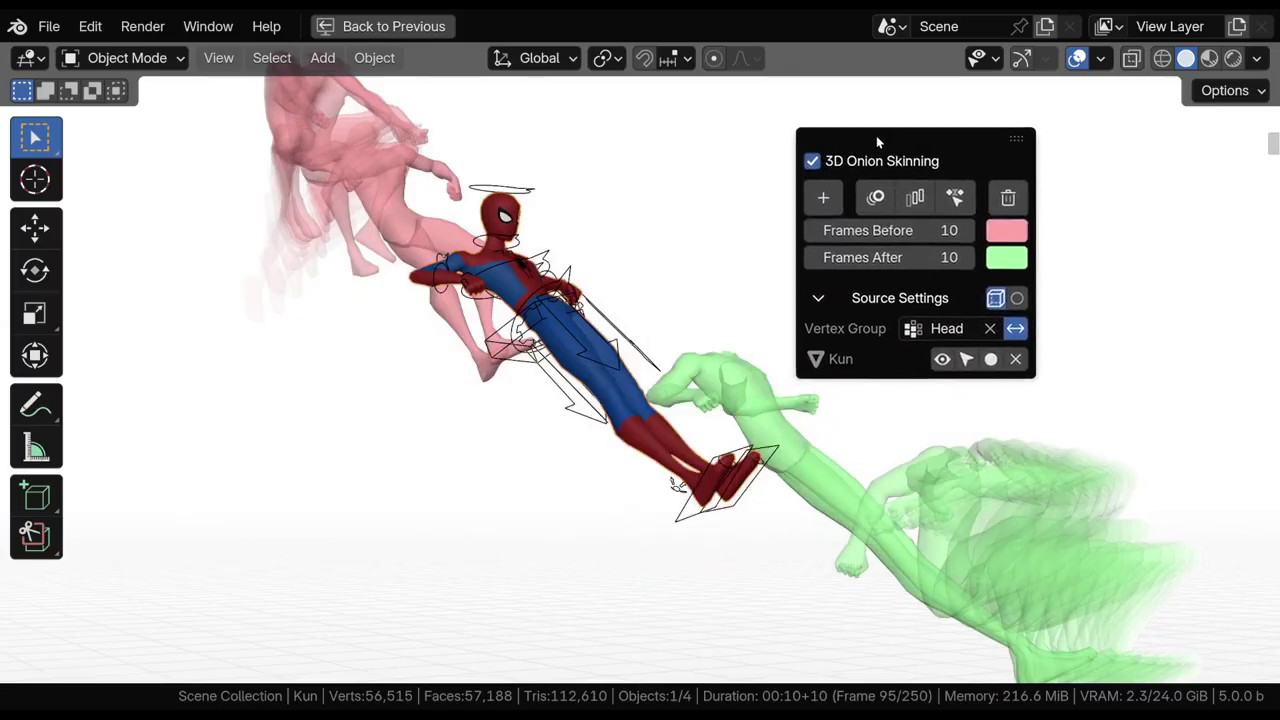
click(1018, 297)
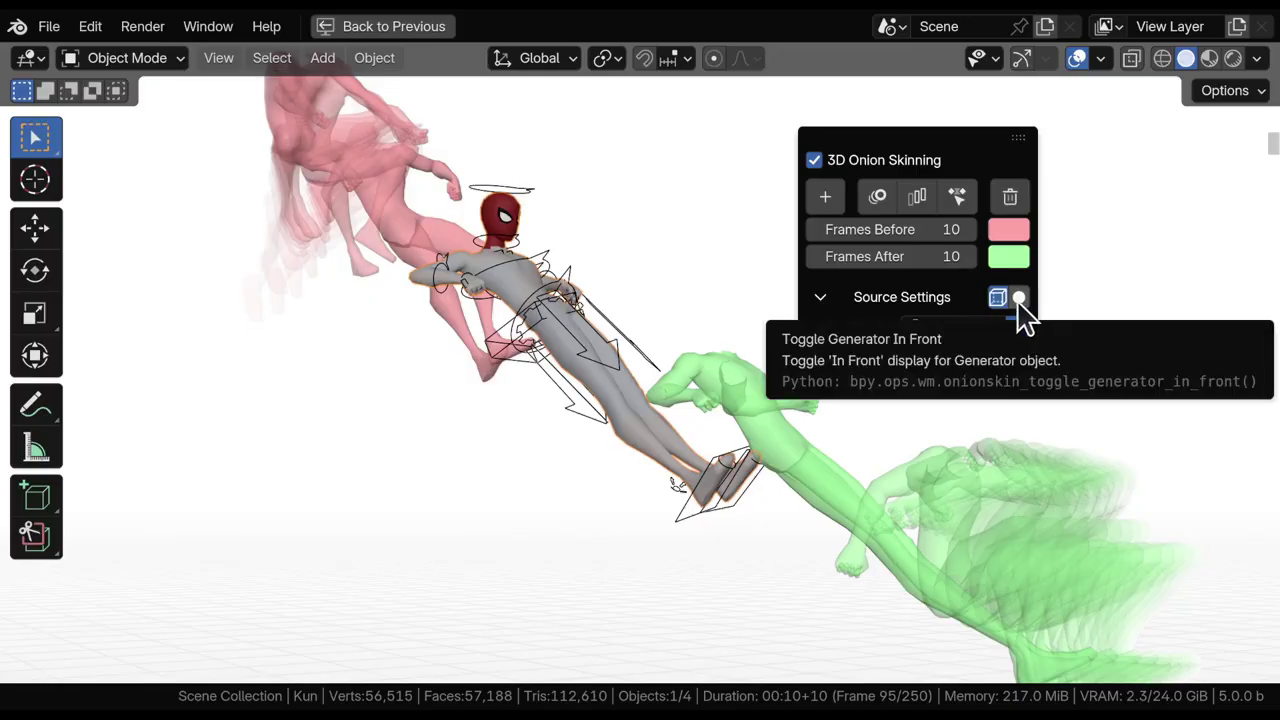
Add a cylinder mesh to the scene and scale it up to about 7 times its size
middle_drag(483, 398, 519, 299)
key(shift+a)
mouse_move(468, 214)
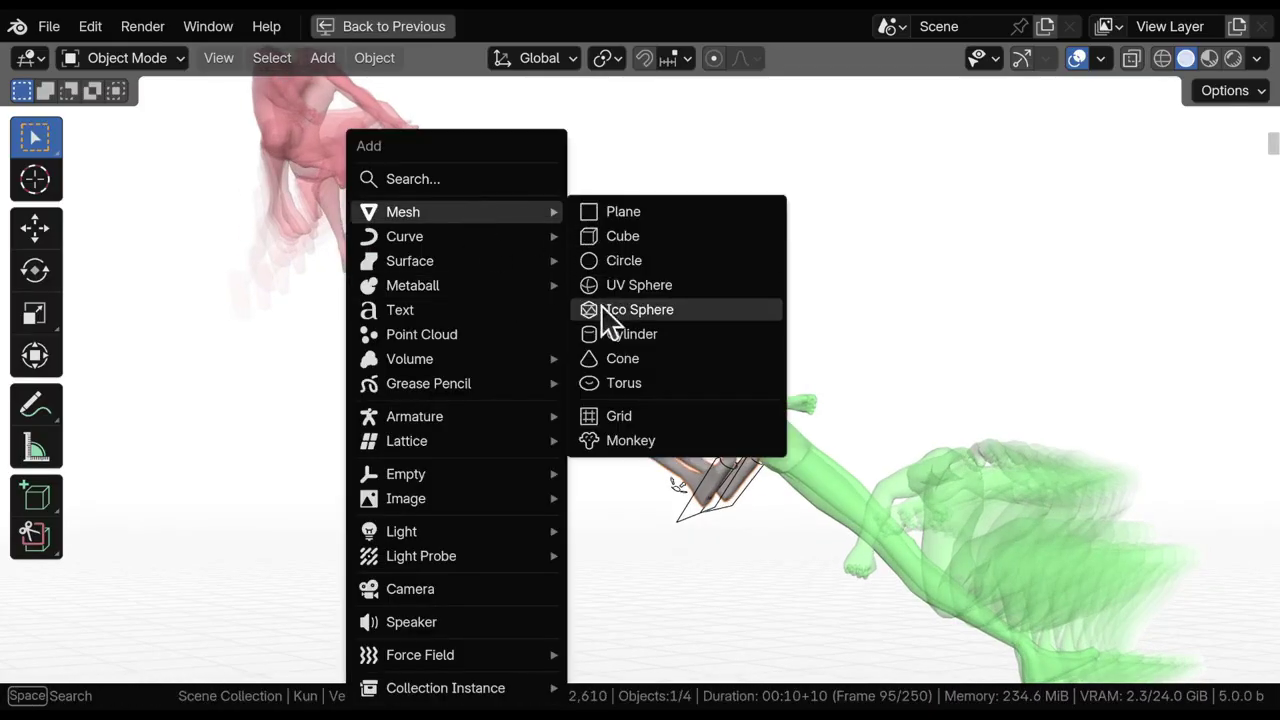
click(612, 331)
middle_drag(423, 287, 521, 292)
key(s)
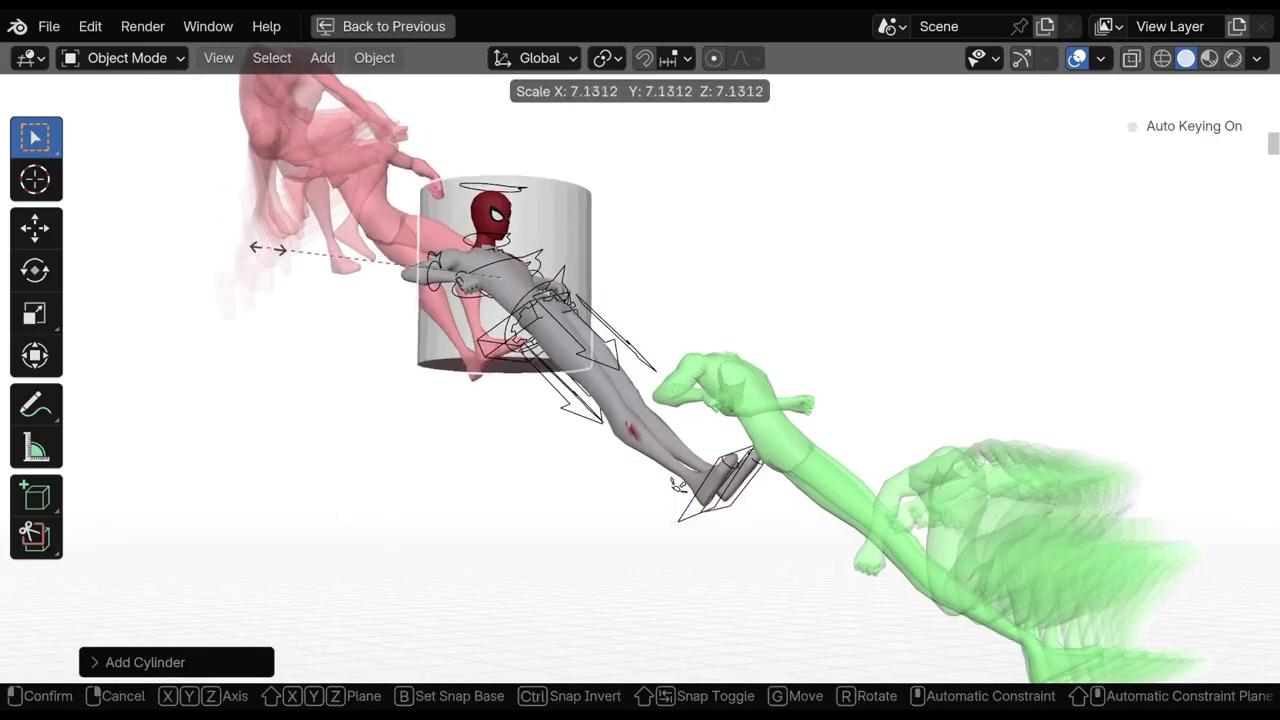
click(260, 246)
Move the cylinder behind the character's upper body
middle_drag(371, 297, 646, 357)
key(g)
click(423, 337)
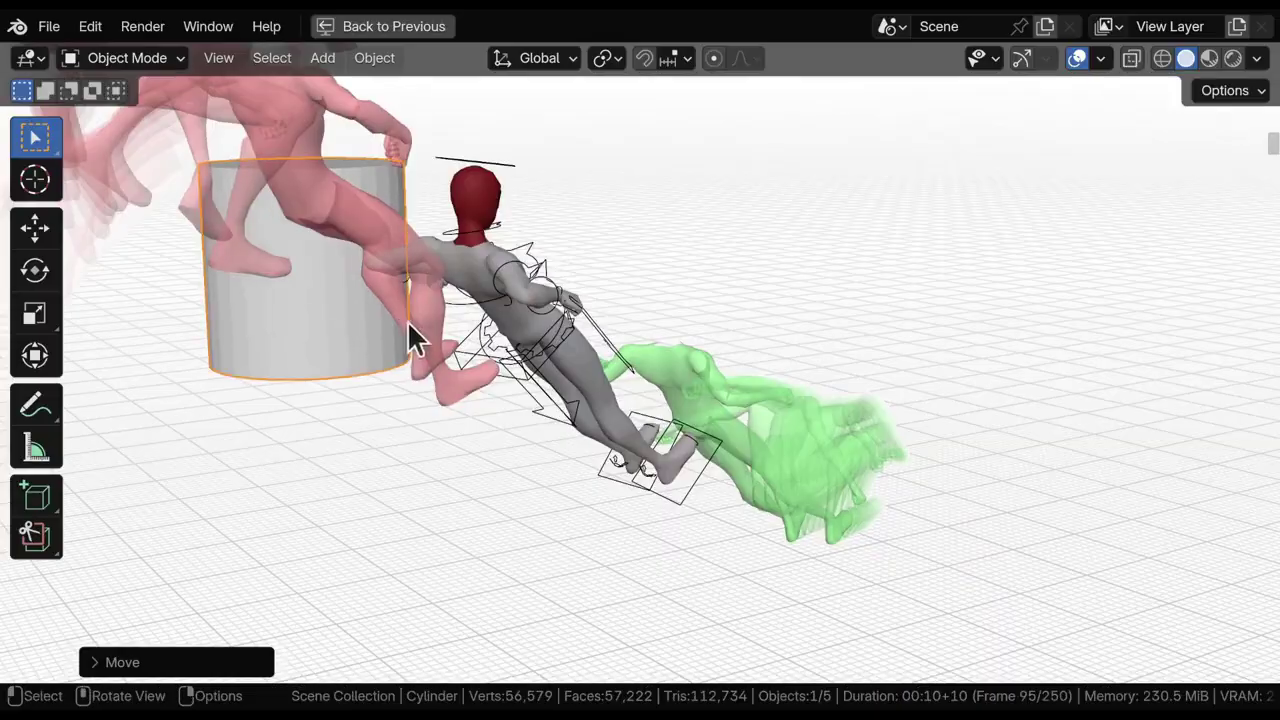
middle_drag(423, 337, 340, 325)
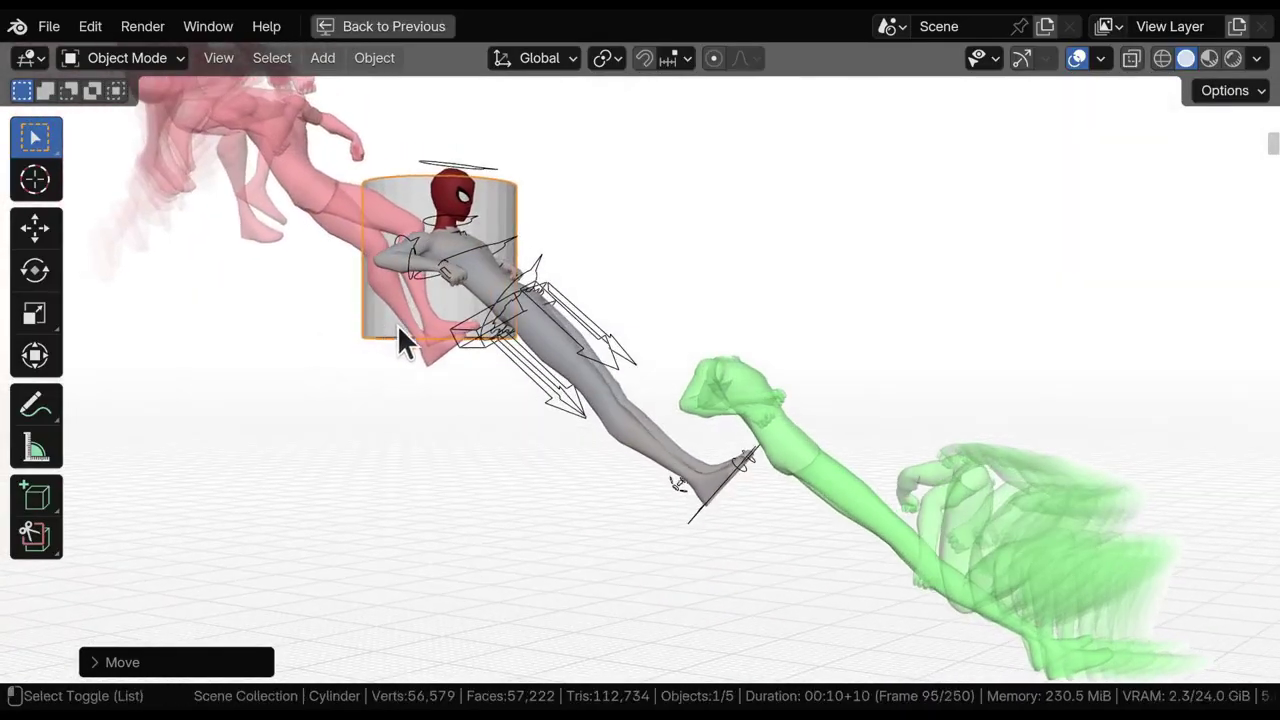
Turn off the In Front display for both the onion skin generator and Kun
key(shift+alt+o)
drag(484, 340, 843, 195)
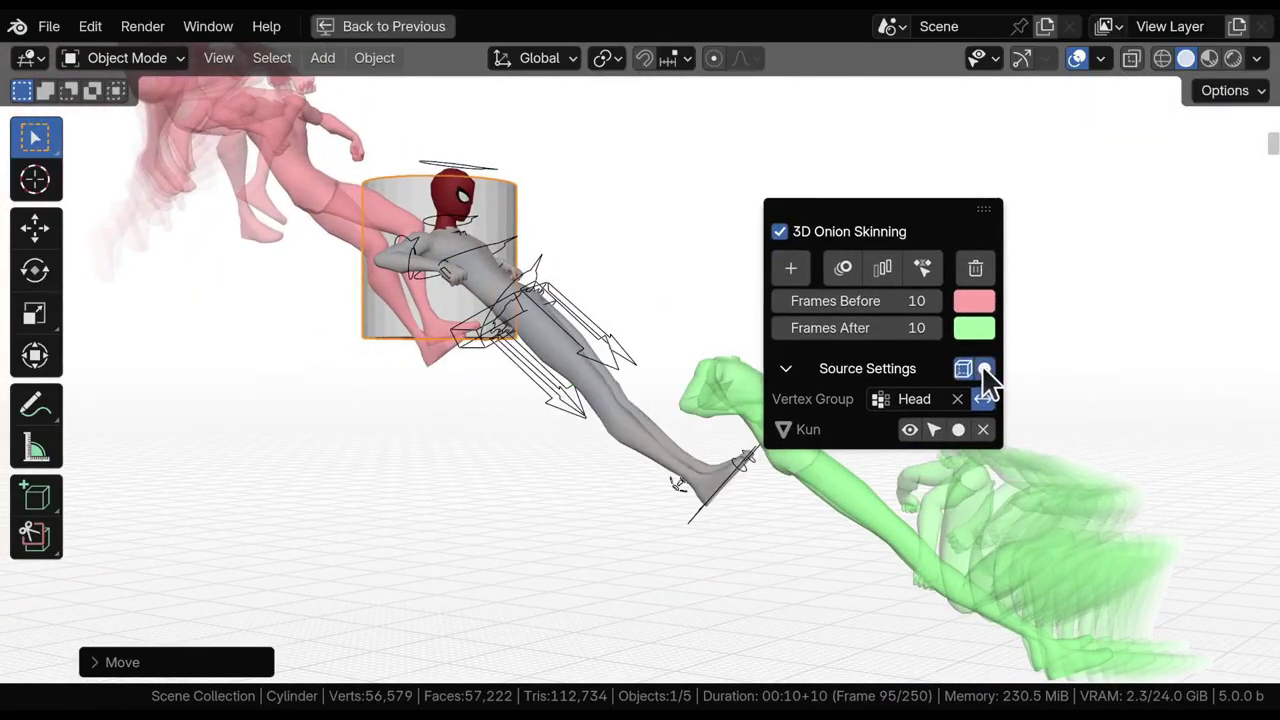
click(985, 370)
click(958, 430)
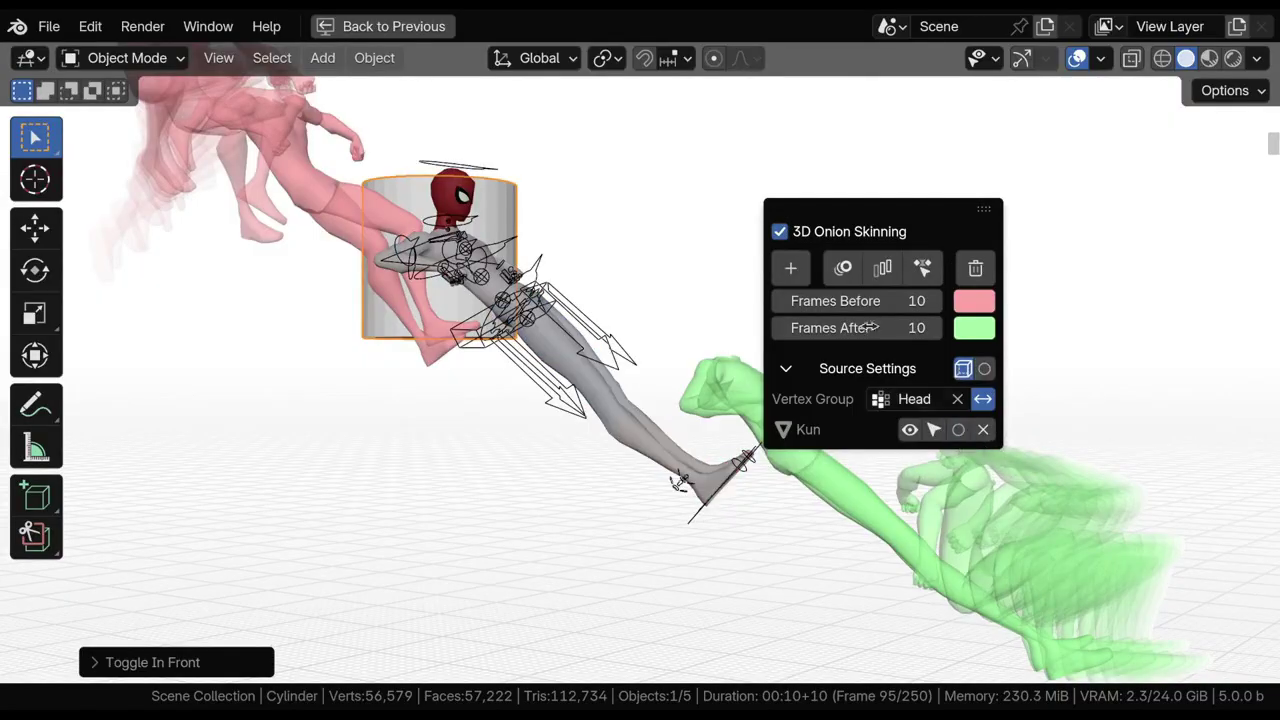
Move the cylinder in front of the character so that it covers the head and torso
middle_drag(448, 200, 622, 250)
key(g)
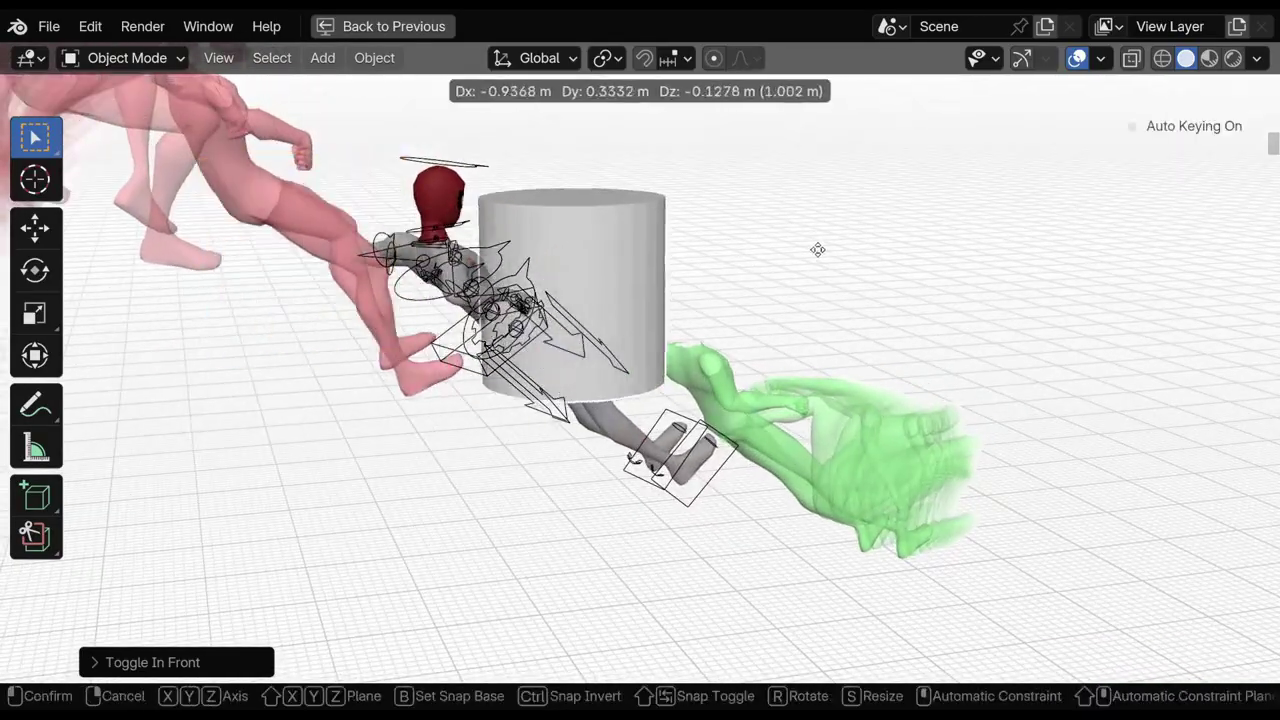
click(824, 244)
key(g)
click(557, 295)
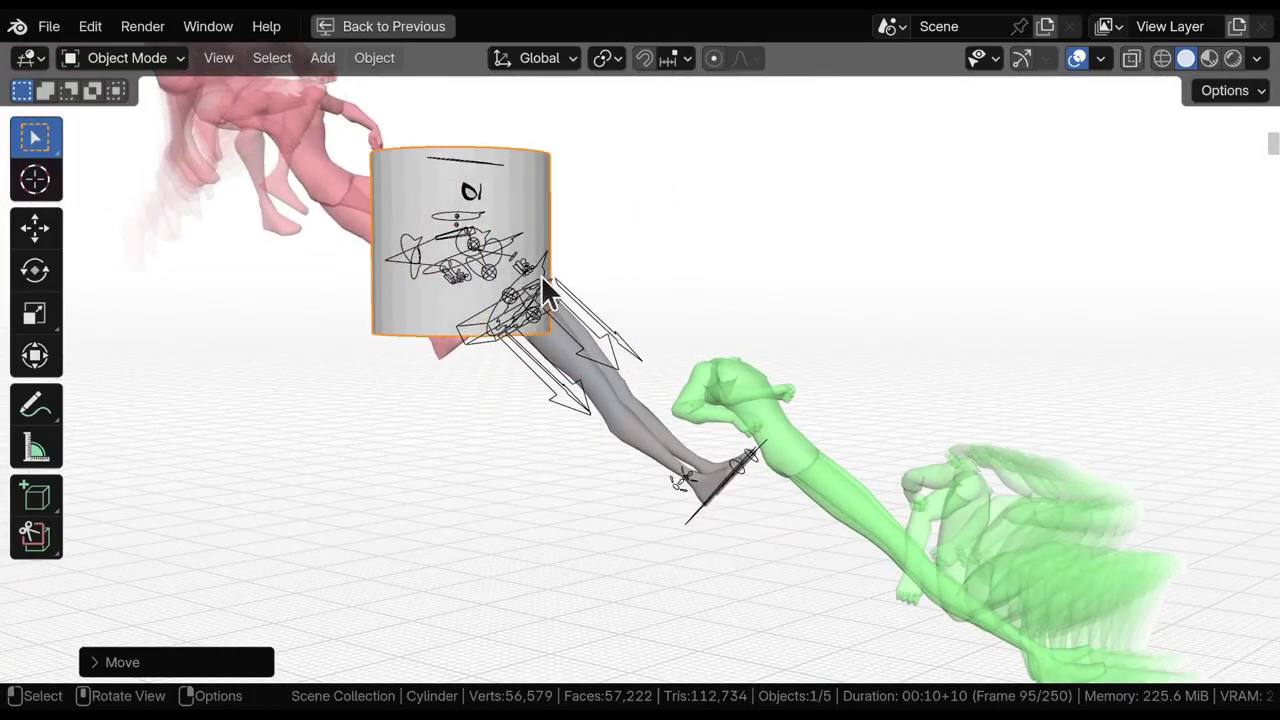
Turn the generator's In Front display back on and move the pop-up clear of the character
key(shift+alt+o)
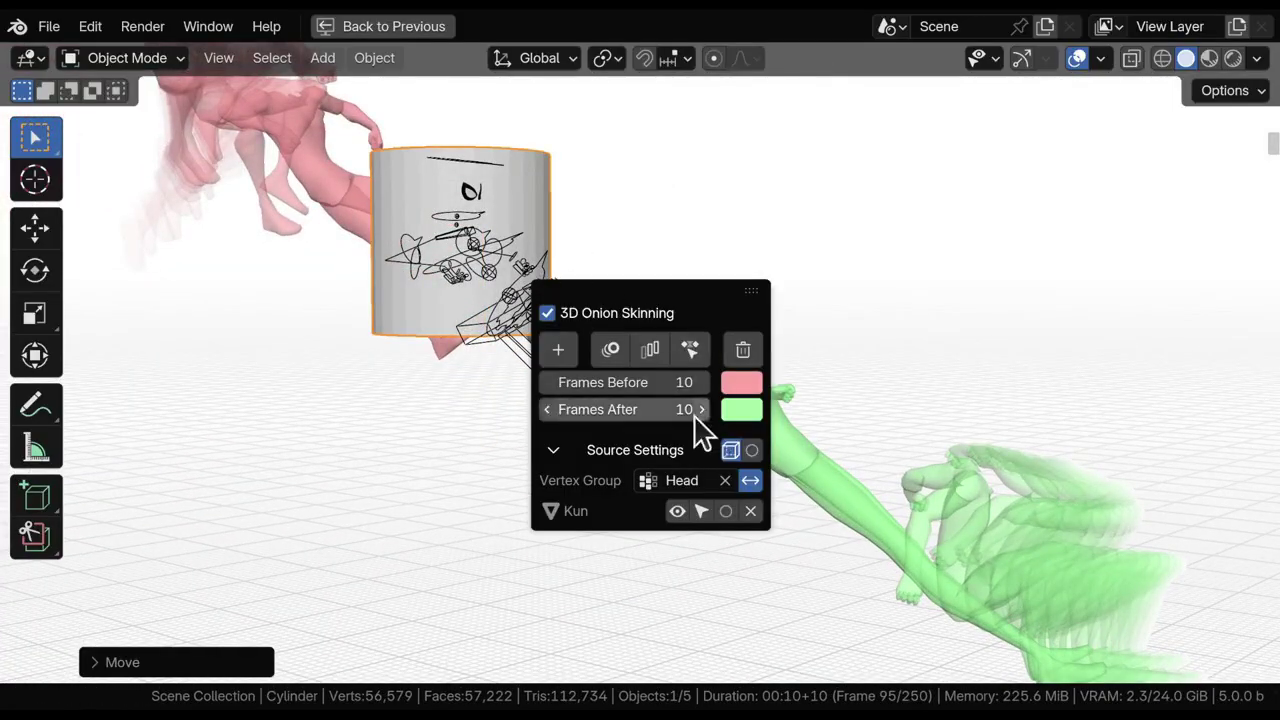
click(752, 450)
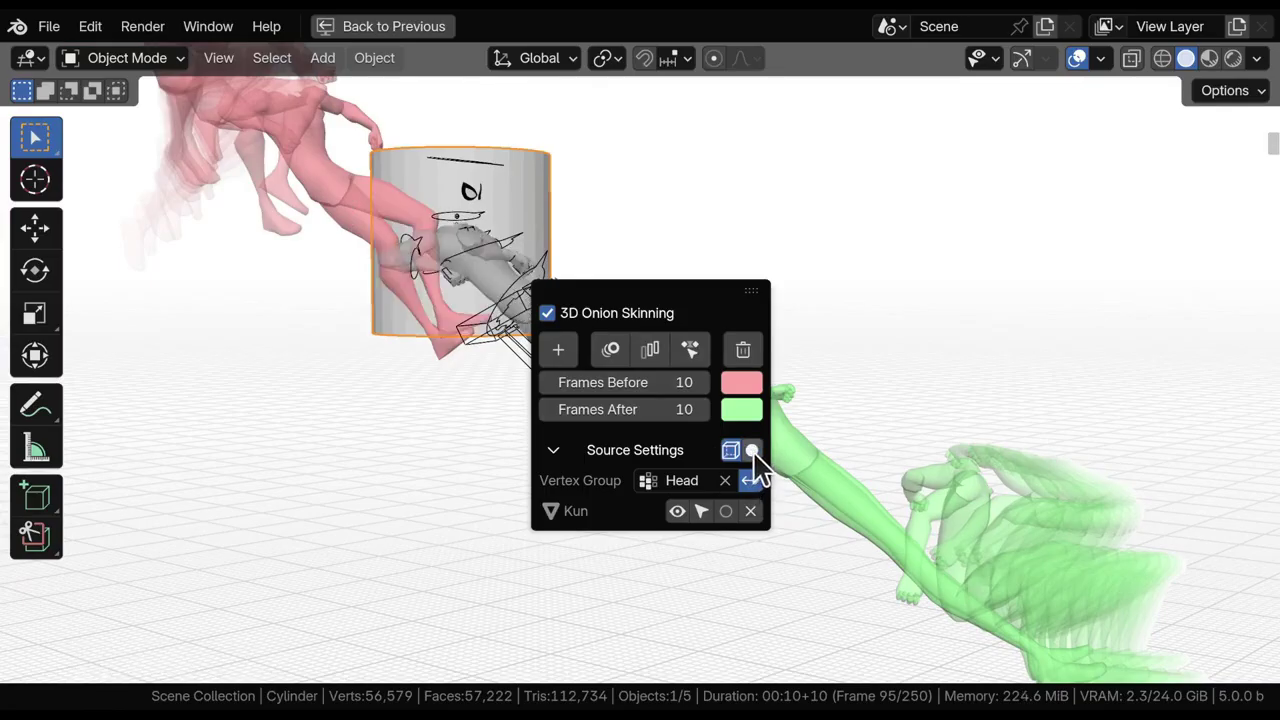
drag(634, 287, 827, 174)
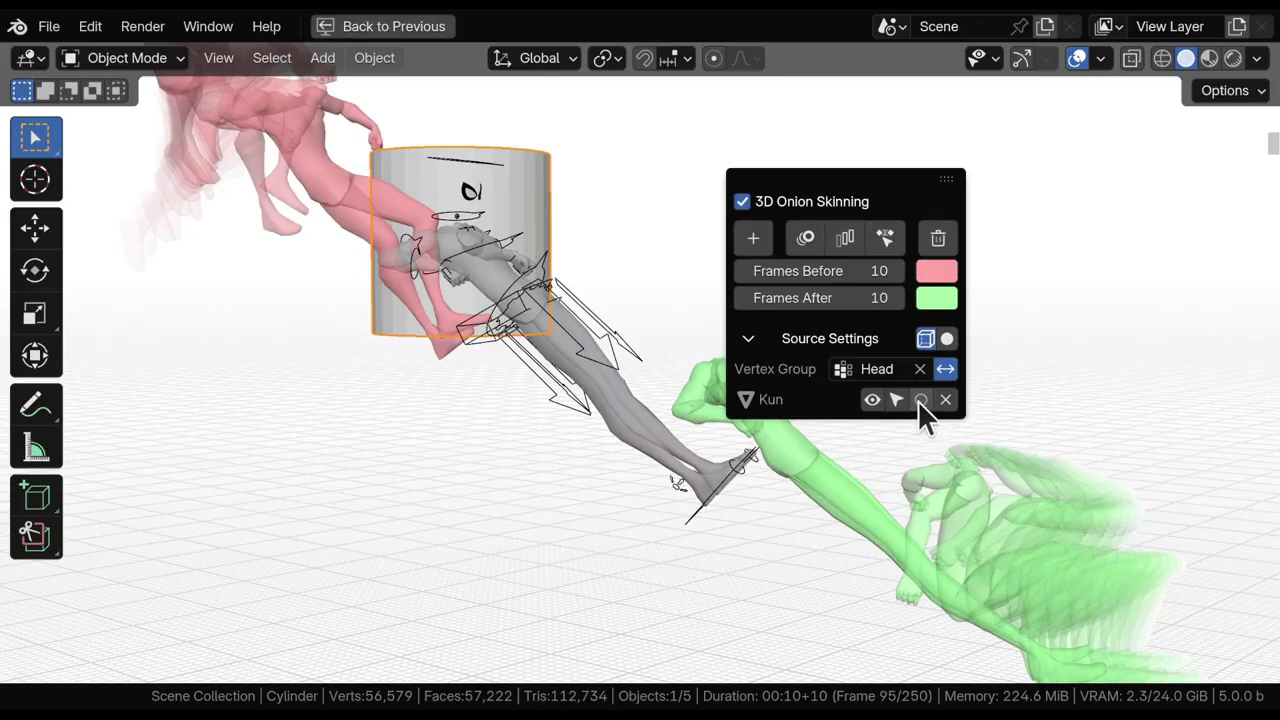
Toggle the In Front display of Kun and the generator in different combinations to compare them against the cylinder
click(920, 400)
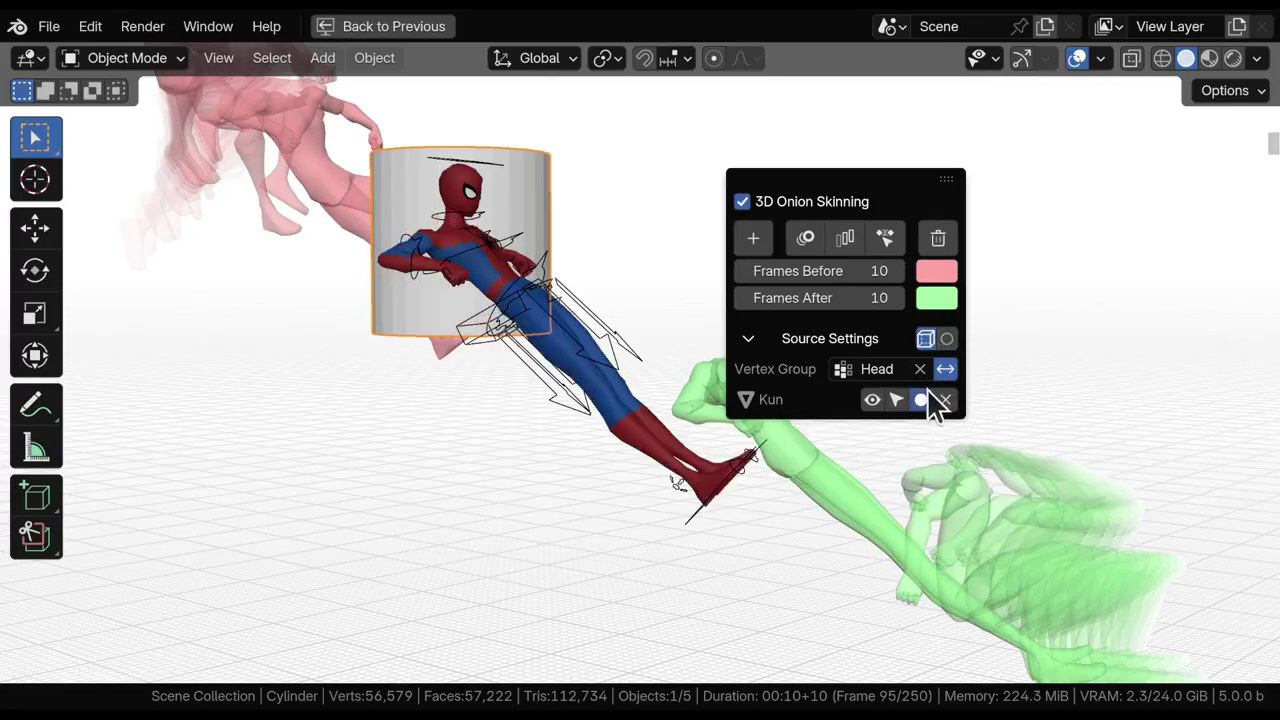
click(947, 338)
click(921, 396)
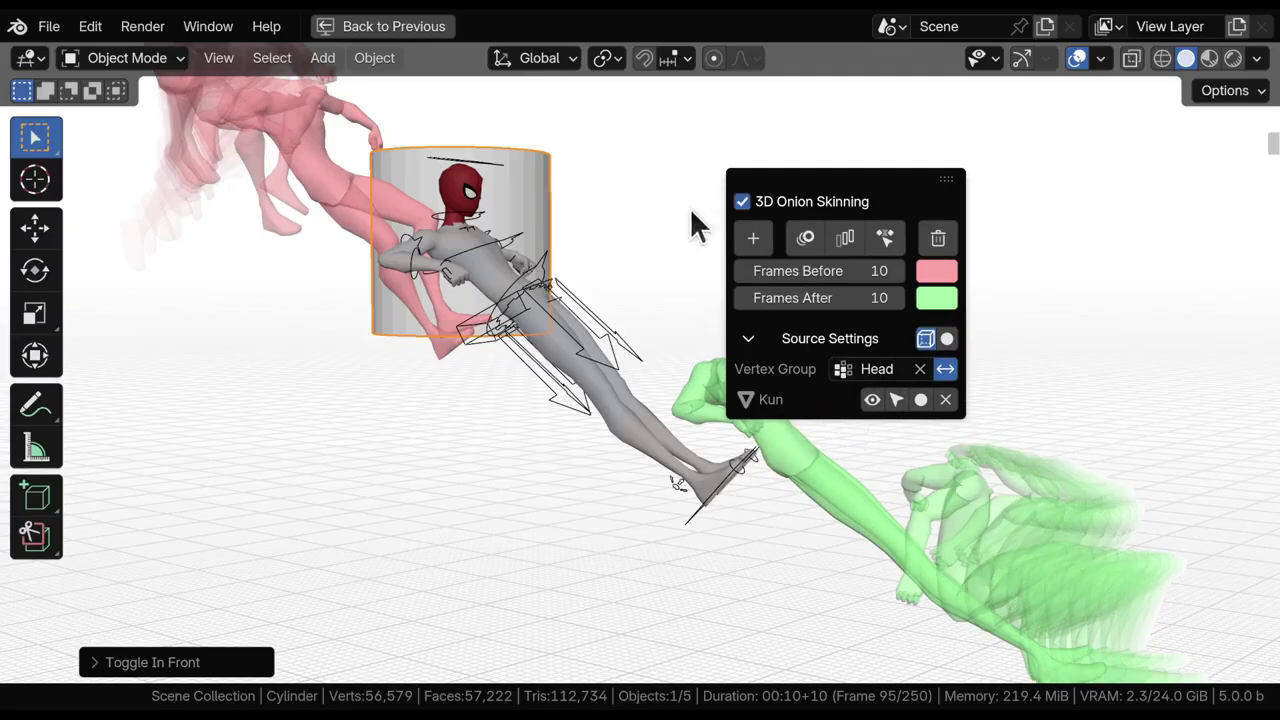
click(946, 338)
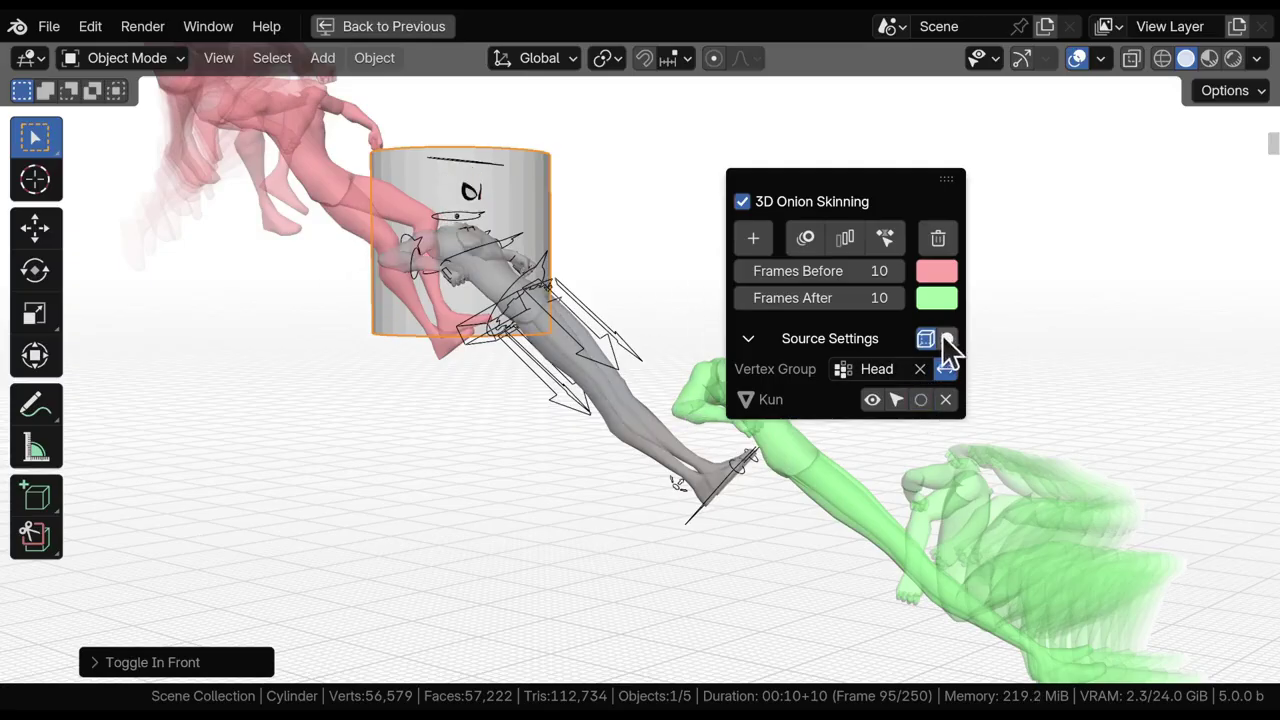
Delete the cylinder from the scene
middle_drag(408, 294, 376, 248)
key(Delete)
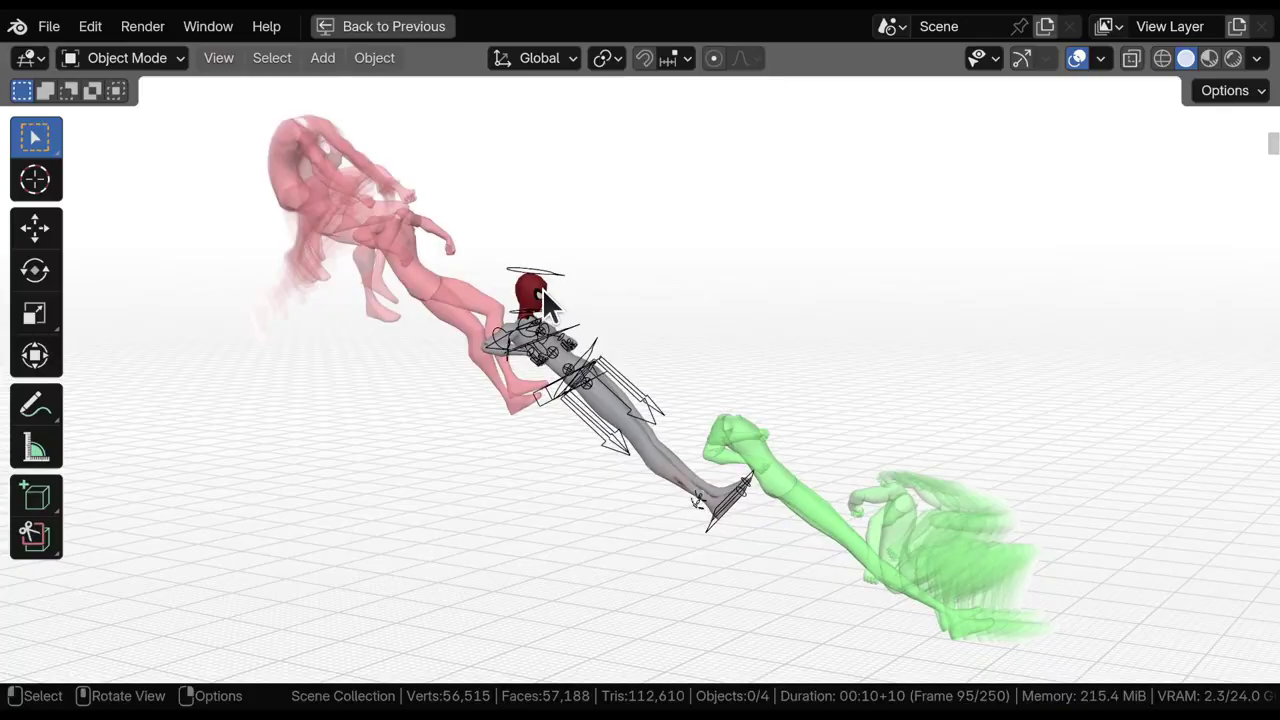
Turn on Kun's In Front display and enable automatic onion skin generation on frame change
key(shift+alt+o)
click(732, 523)
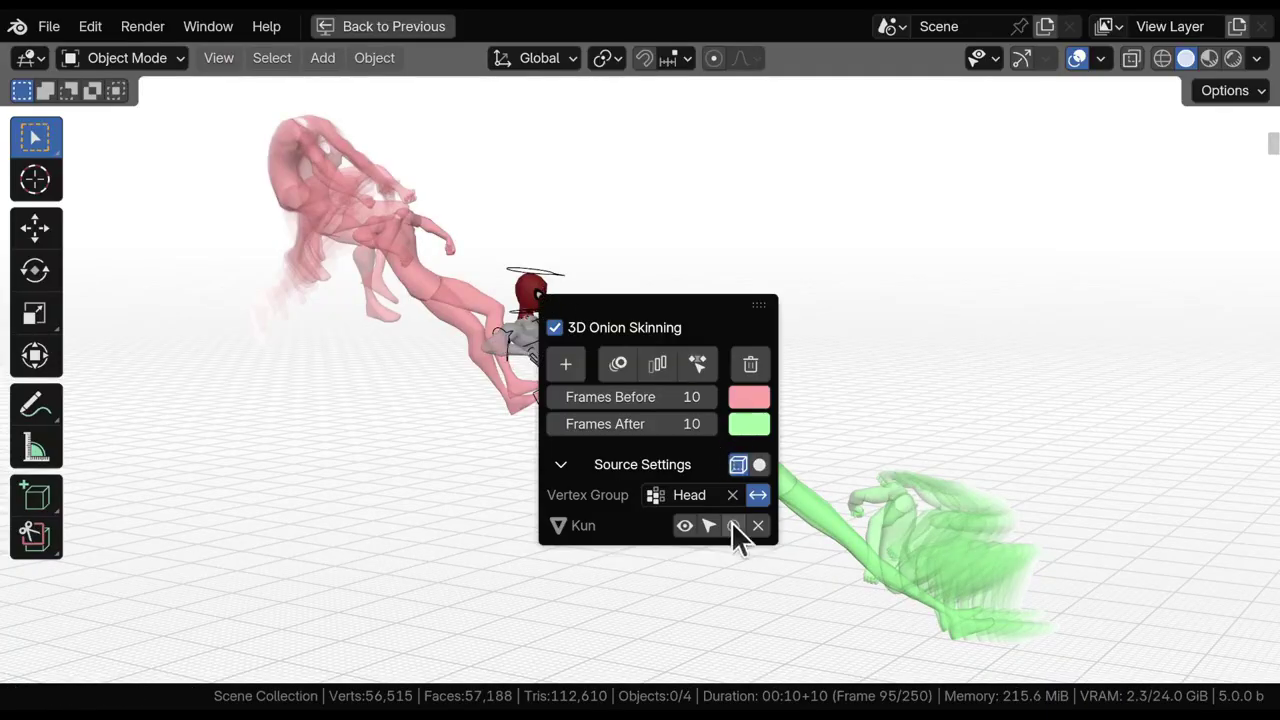
click(659, 364)
Scrub through the animation to frame 125 to review the automatically generated onion skins
scroll(468, 290, down, 3)
alt+middle_drag(359, 346, 458, 358)
shift+middle_drag(455, 155, 427, 324)
alt+middle_drag(427, 324, 477, 323)
middle_drag(377, 244, 326, 338)
mouse_move(318, 330)
mouse_down()
mouse_move(405, 316)
mouse_move(332, 334)
mouse_up()
middle_drag(426, 289, 657, 370)
drag(660, 384, 584, 383)
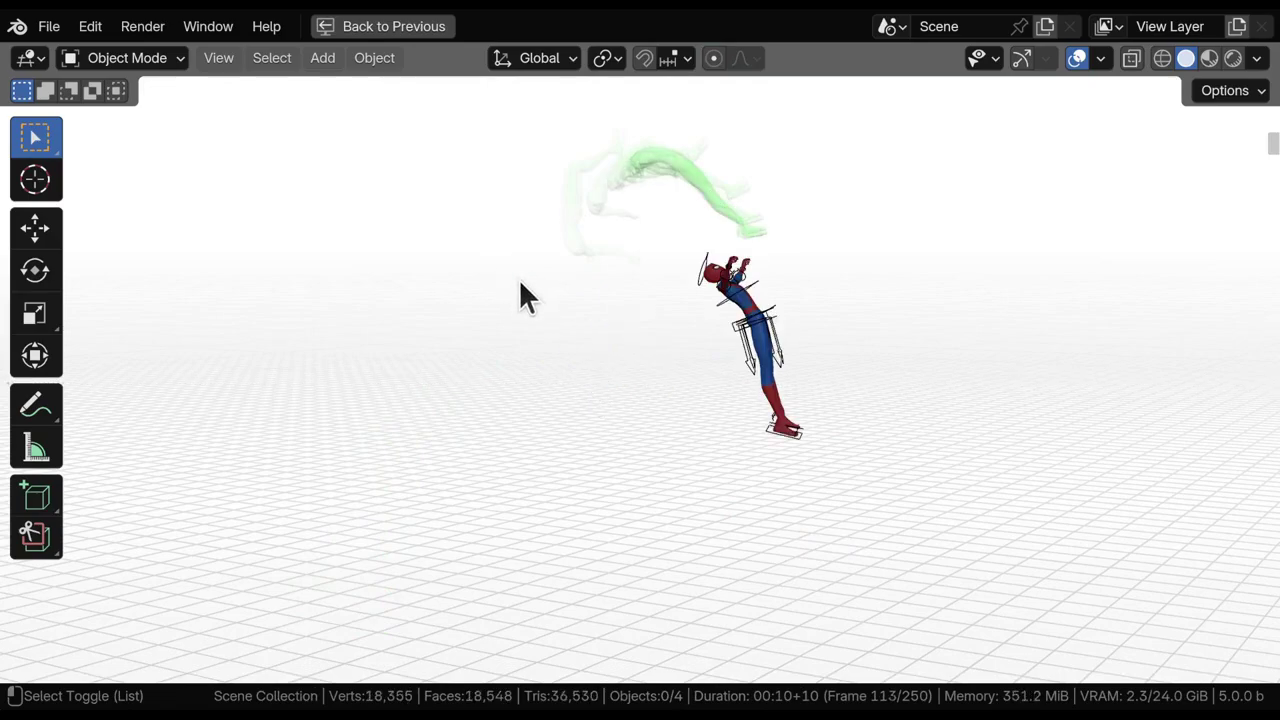
drag(460, 316, 519, 314)
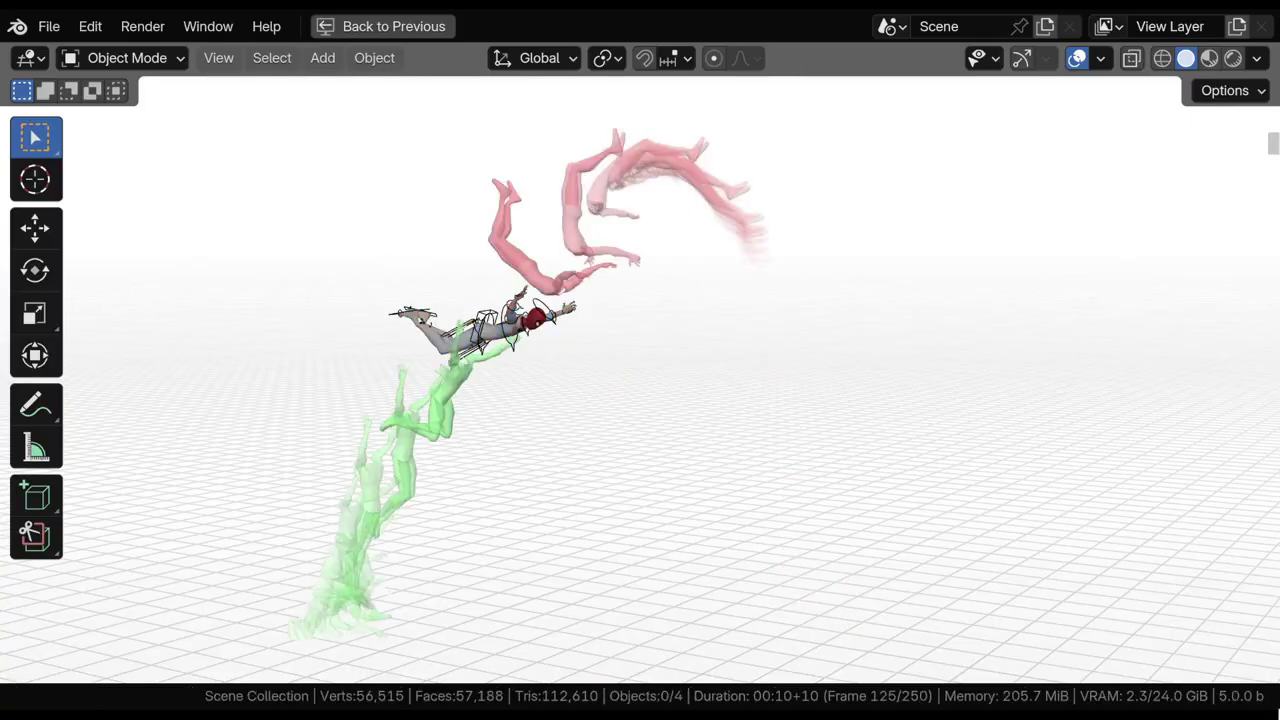